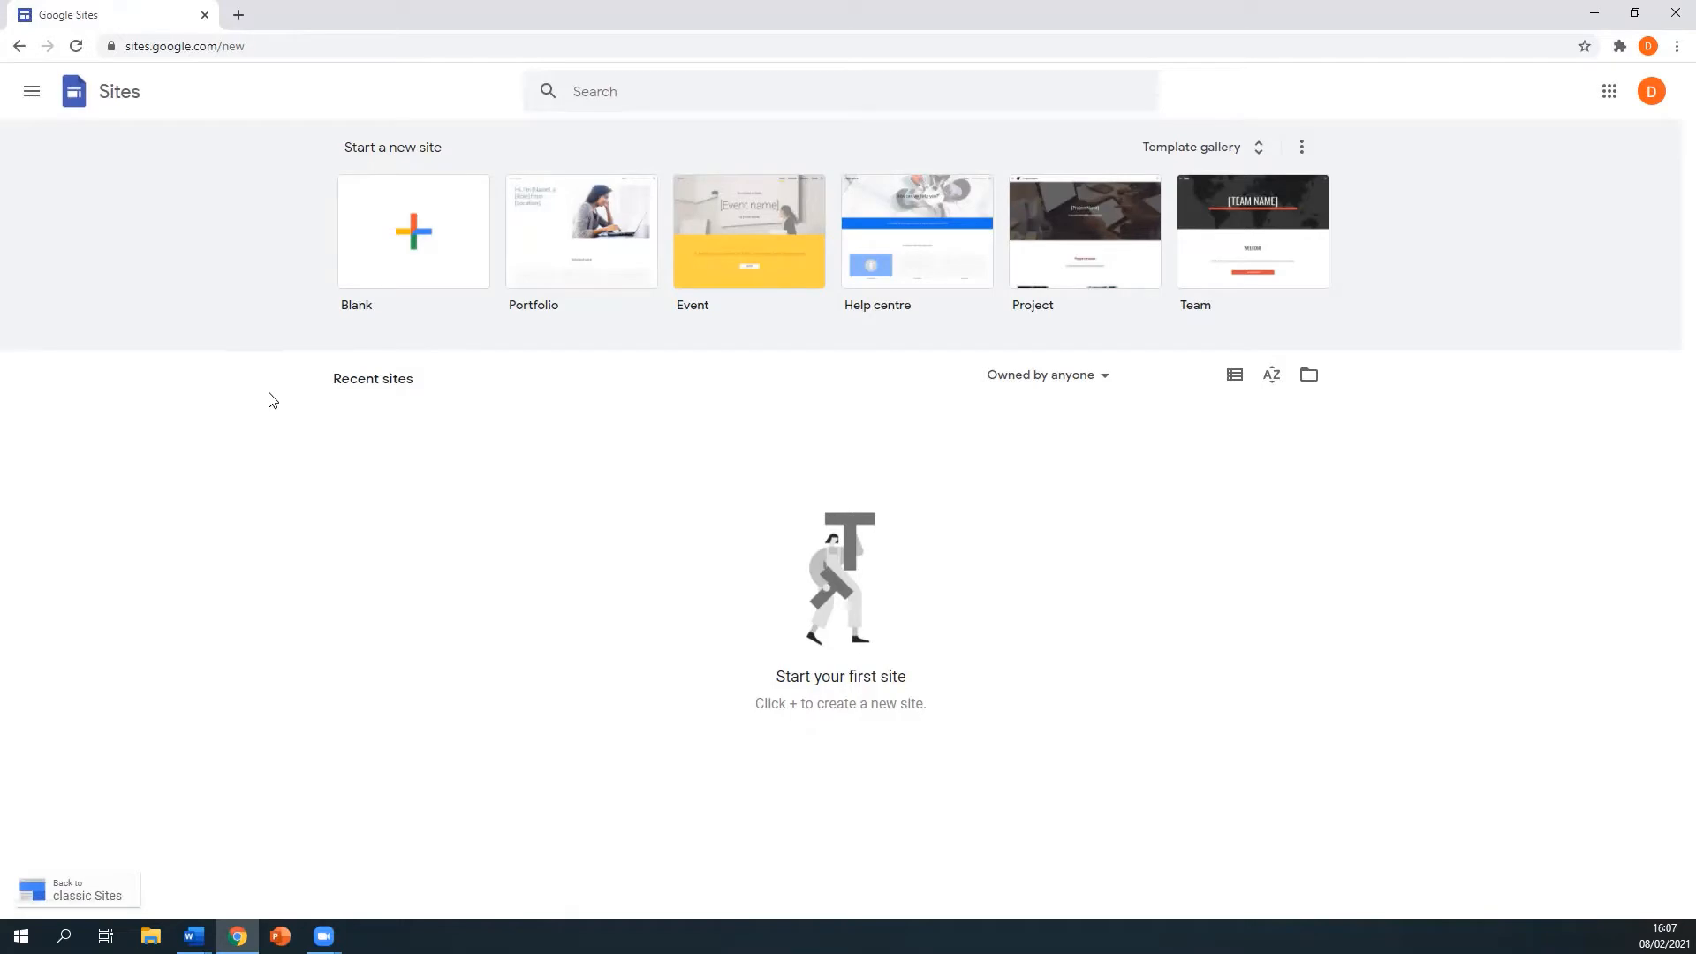
Step: Create a new blank site and name it "JCT Science"
left_click(426, 241)
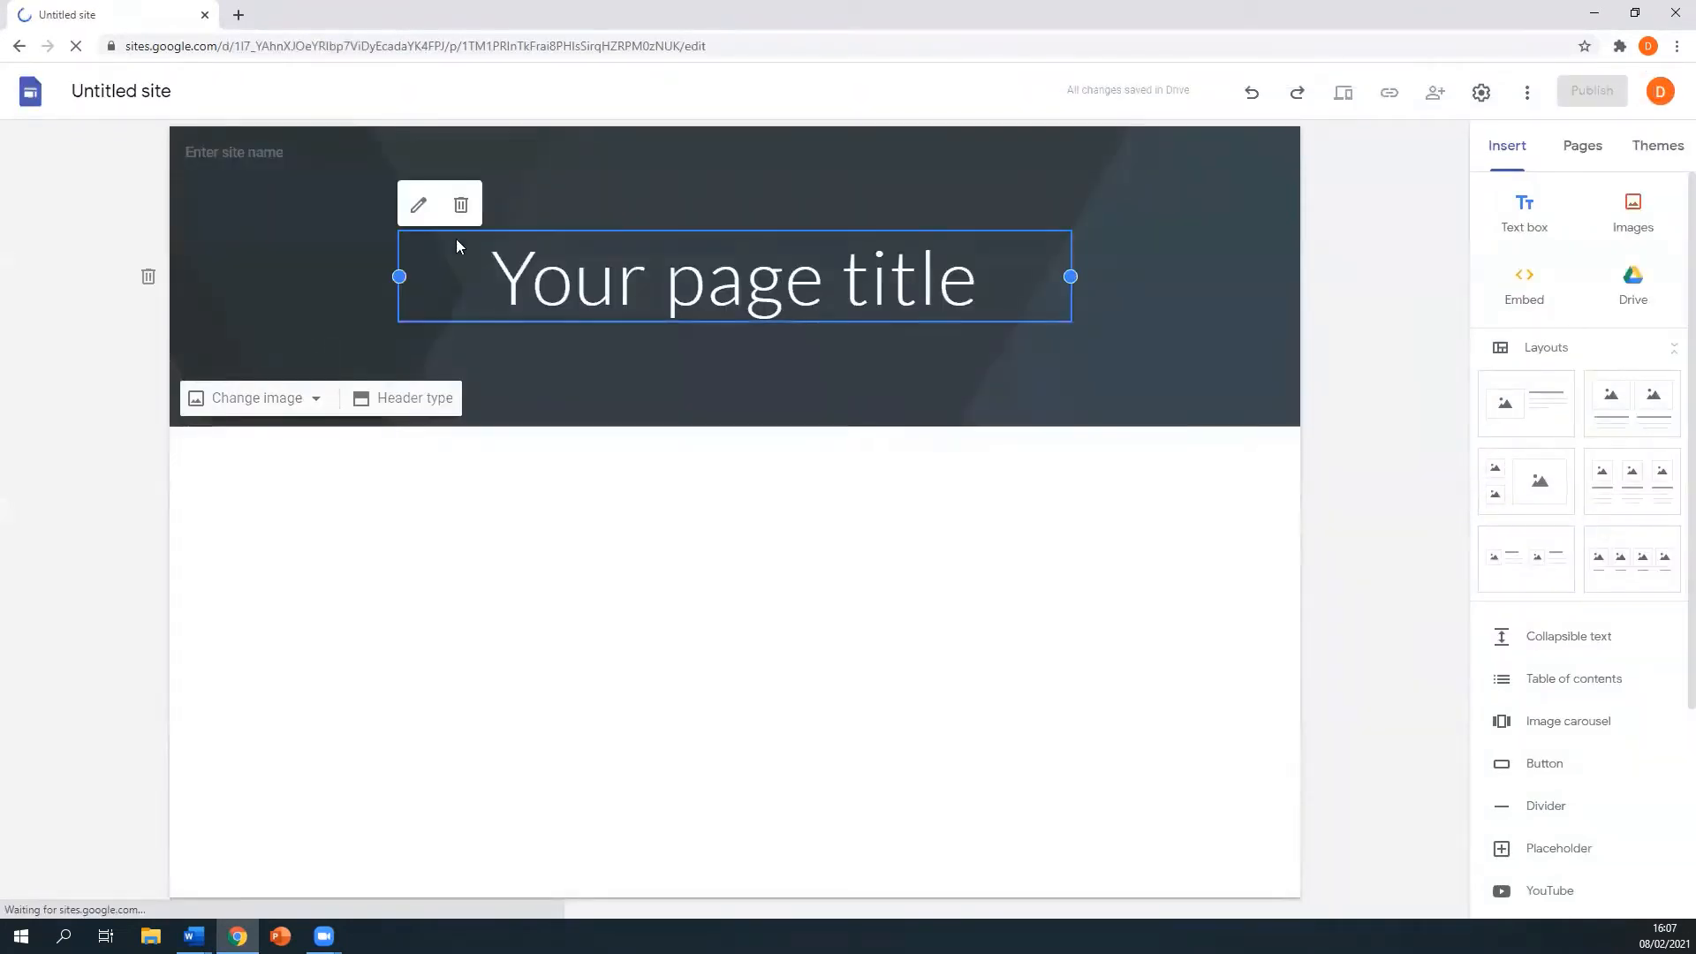
left_click(262, 148)
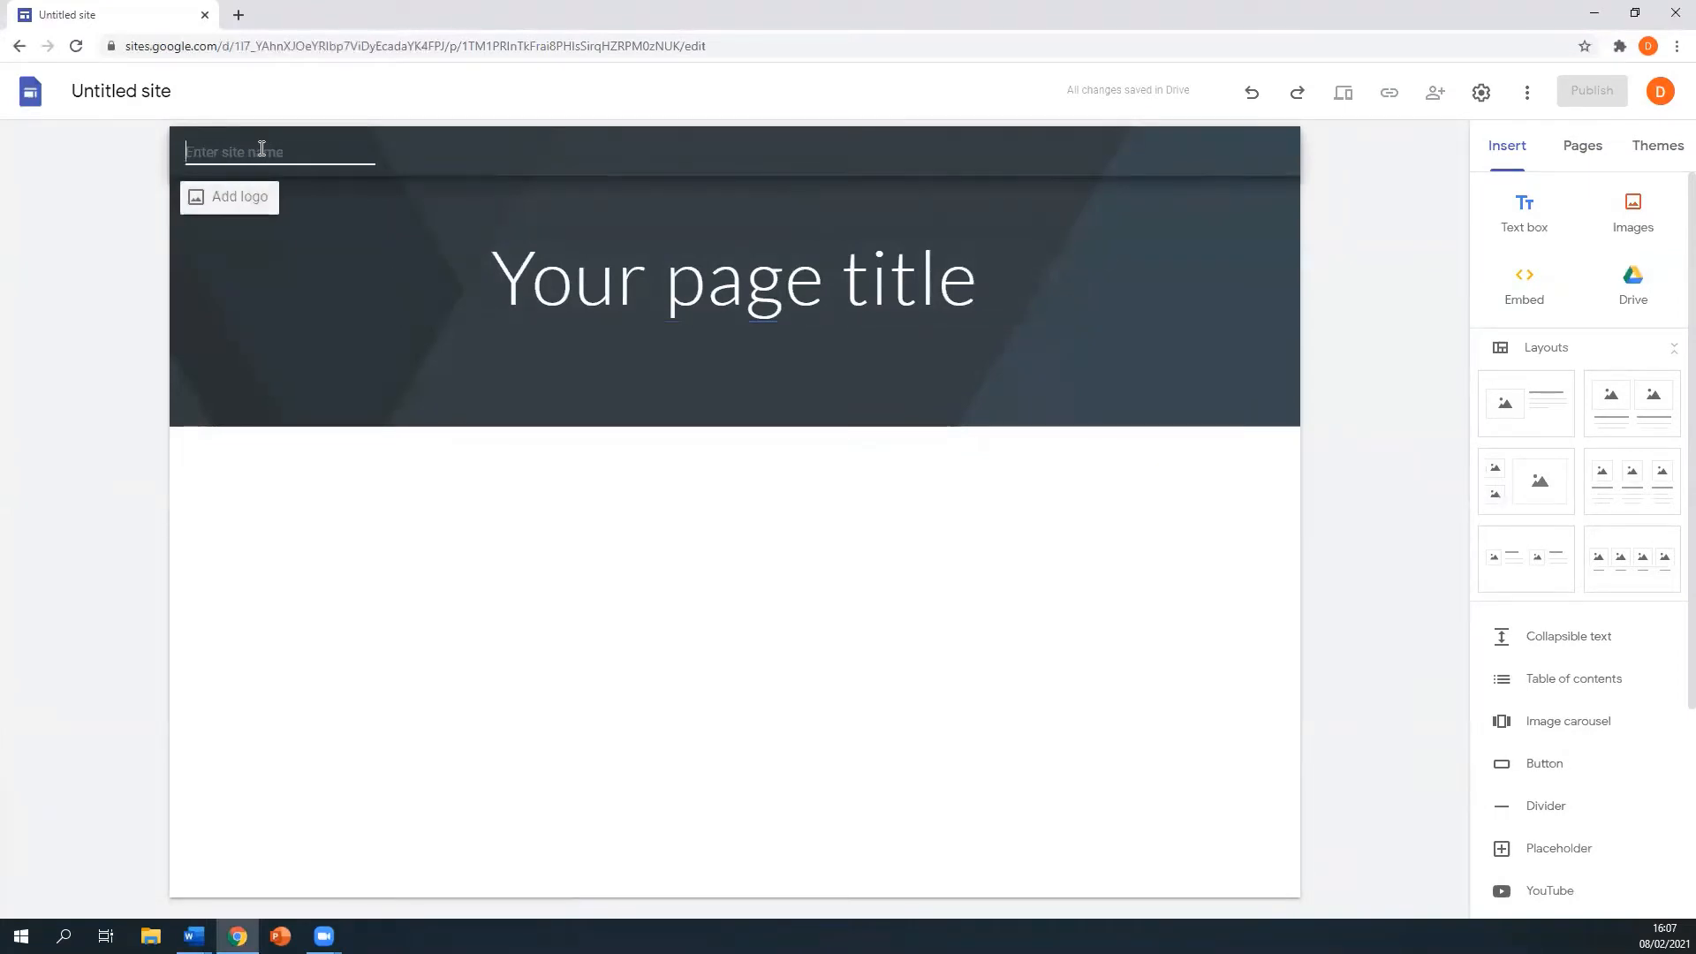
type("J")
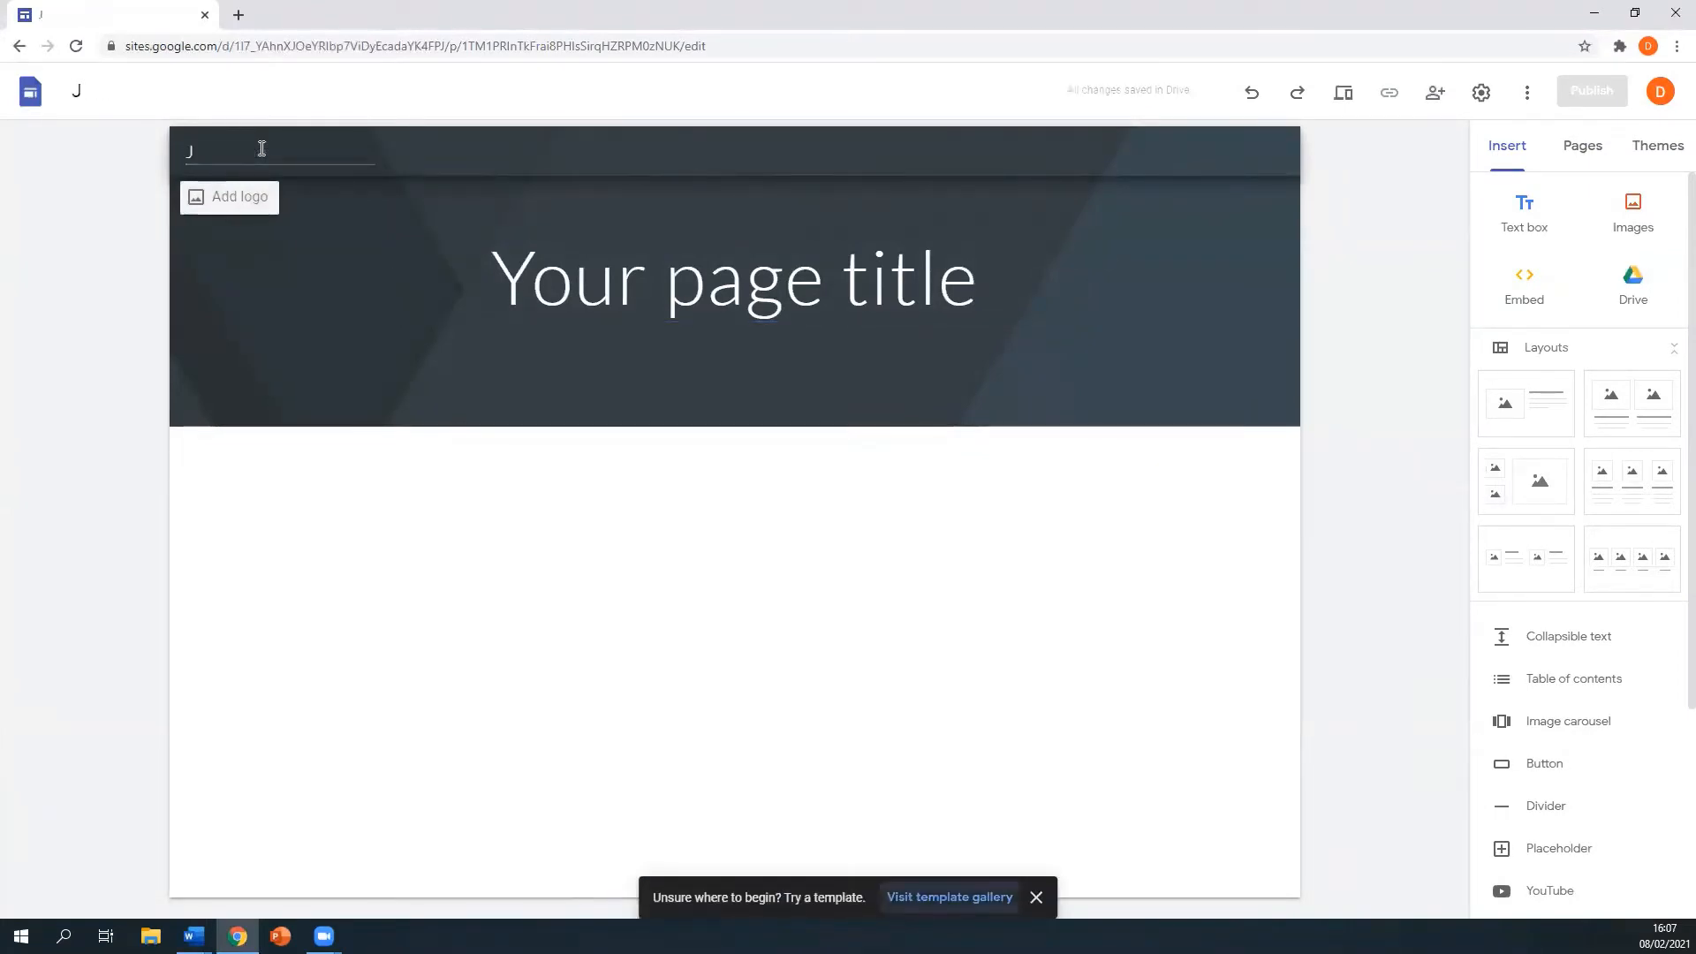
type("CT ")
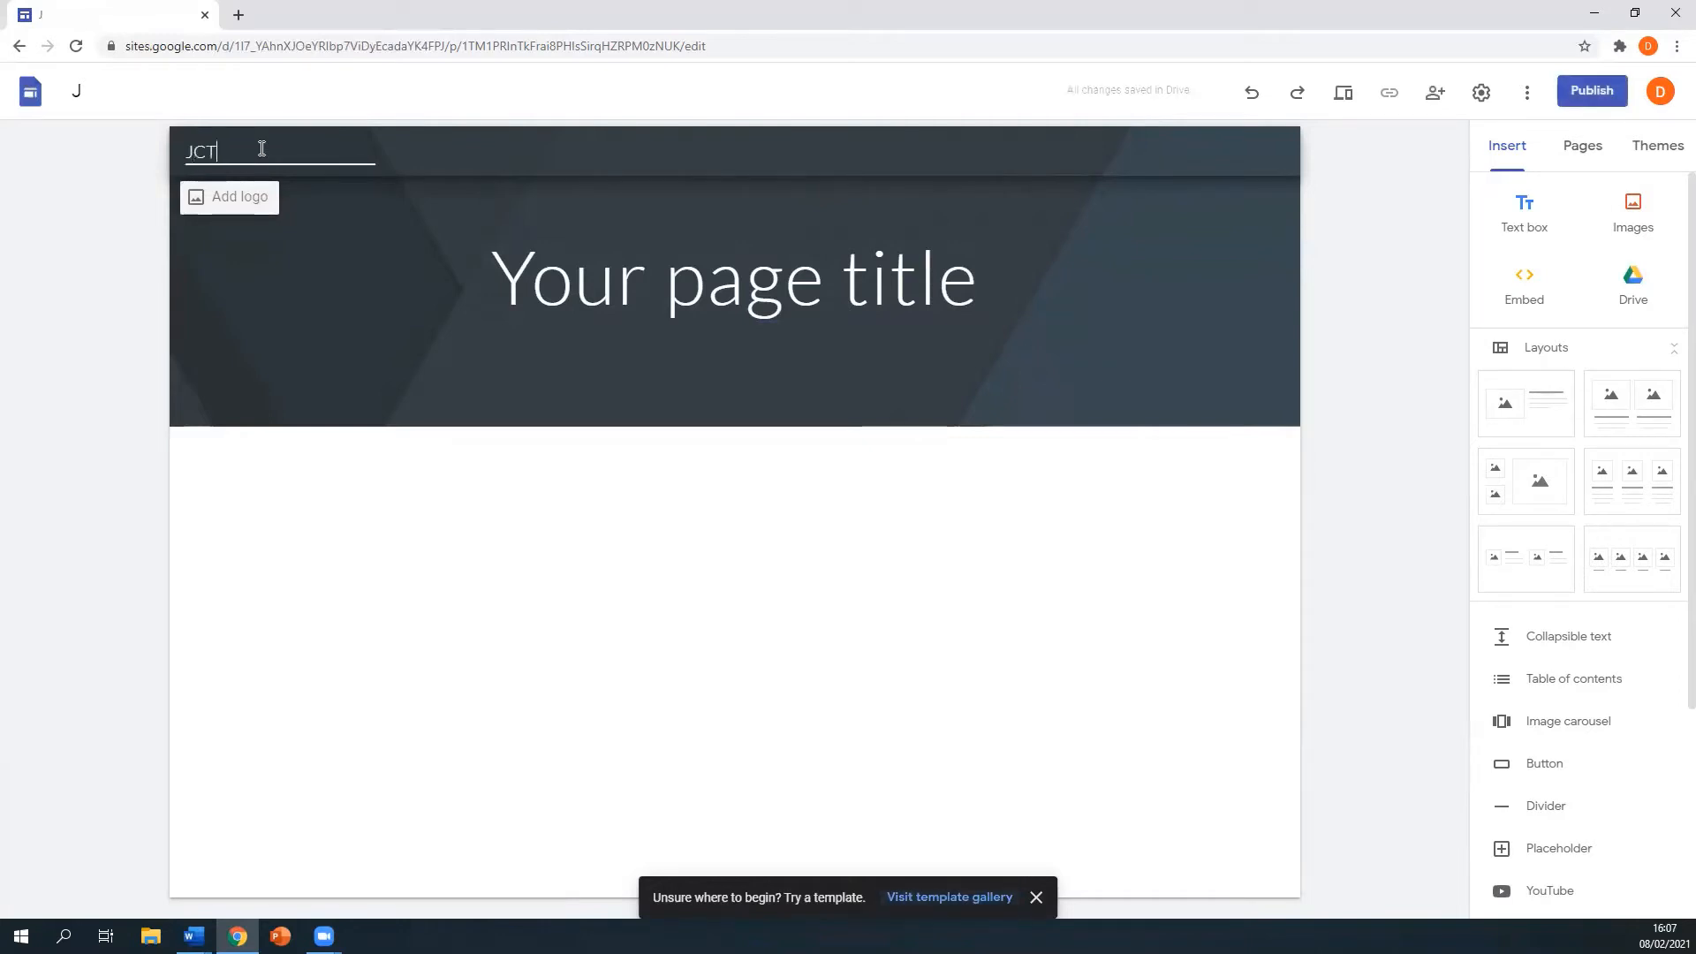
type("Science")
Step: Replace the placeholder page title in the header with "Science Cluster 2020-2021"
left_click(495, 282)
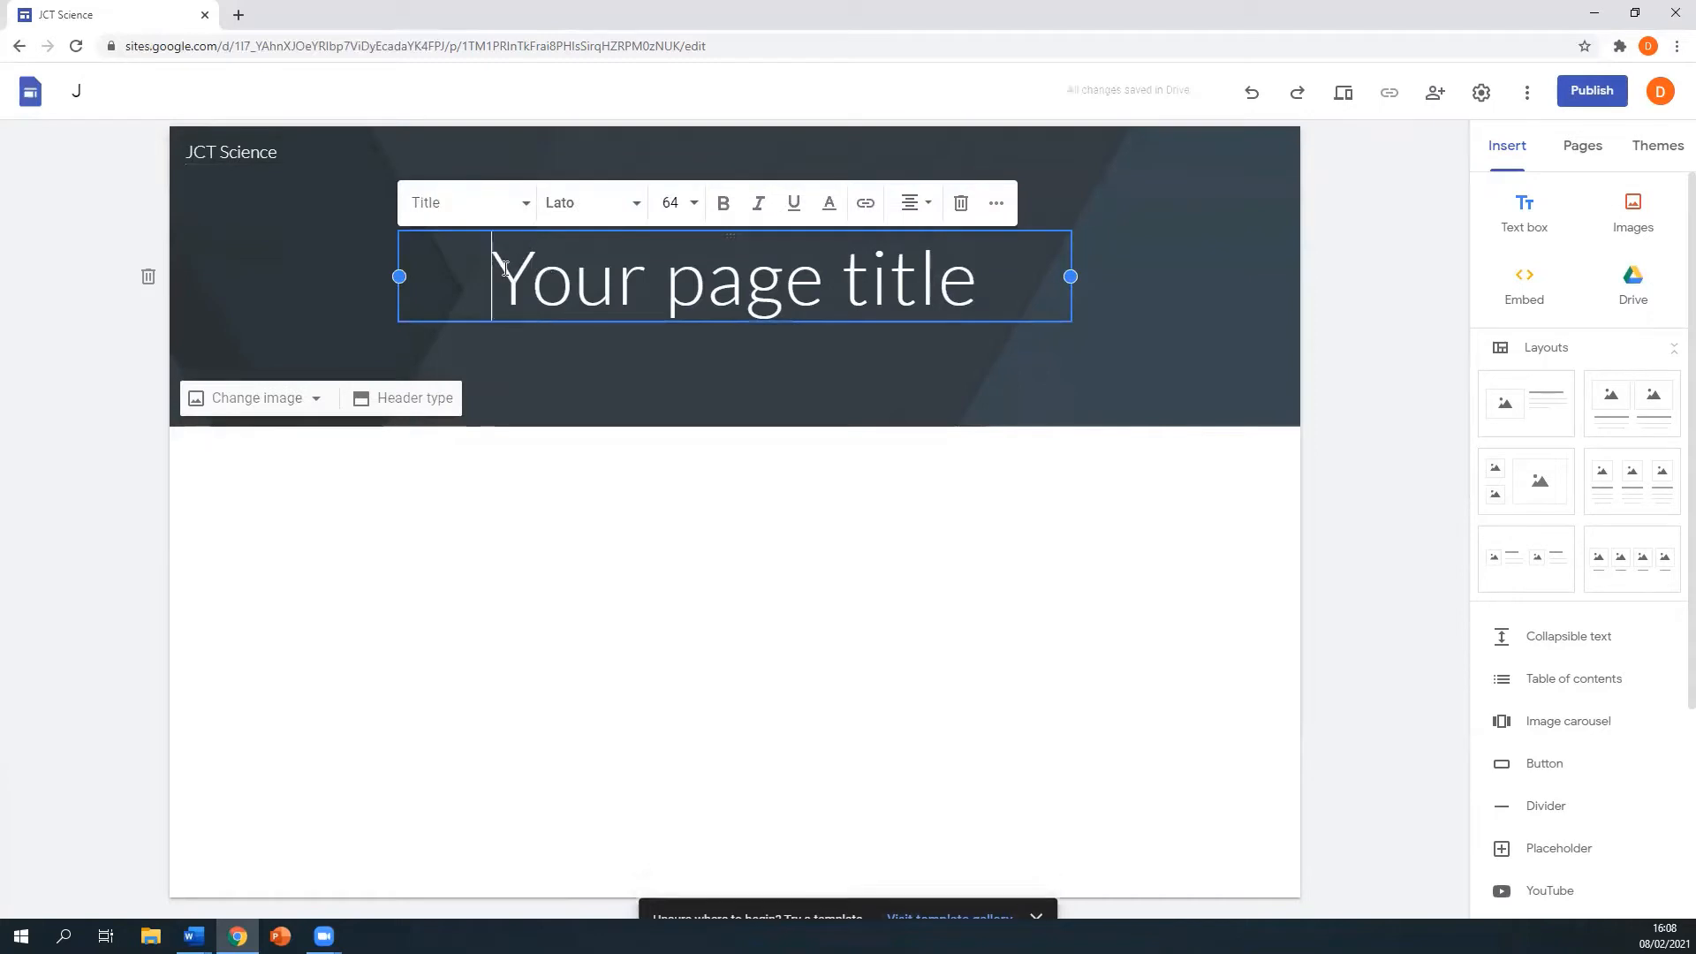
left_click_drag(495, 282, 960, 294)
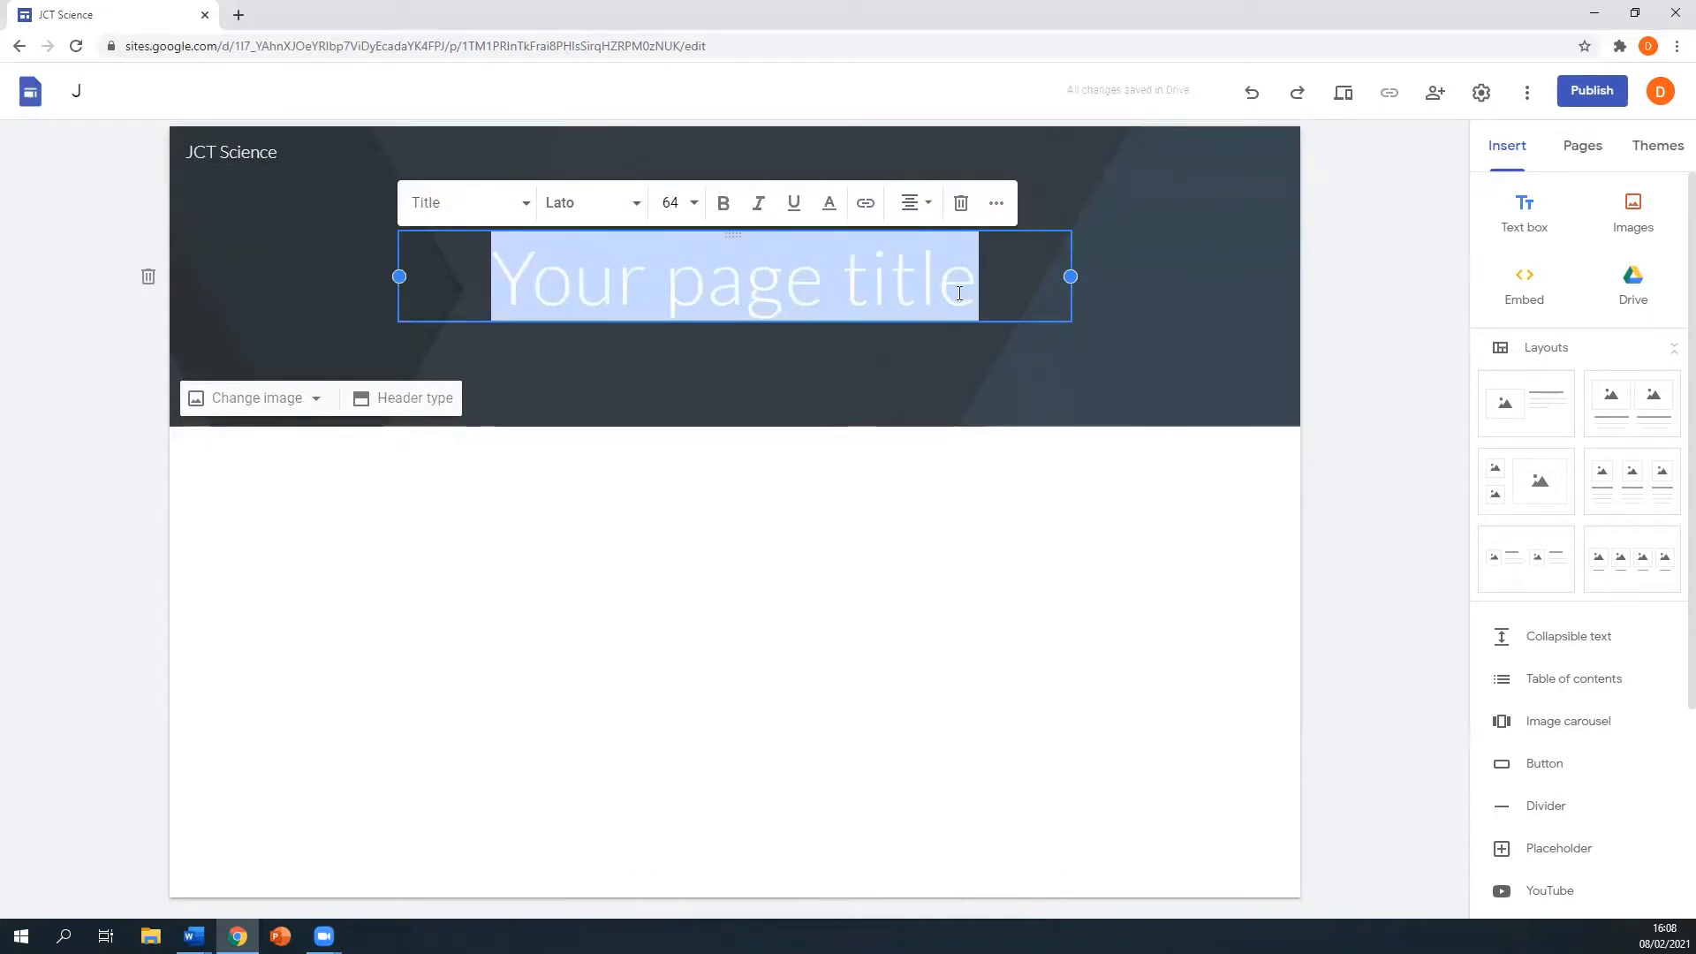
type("Science ")
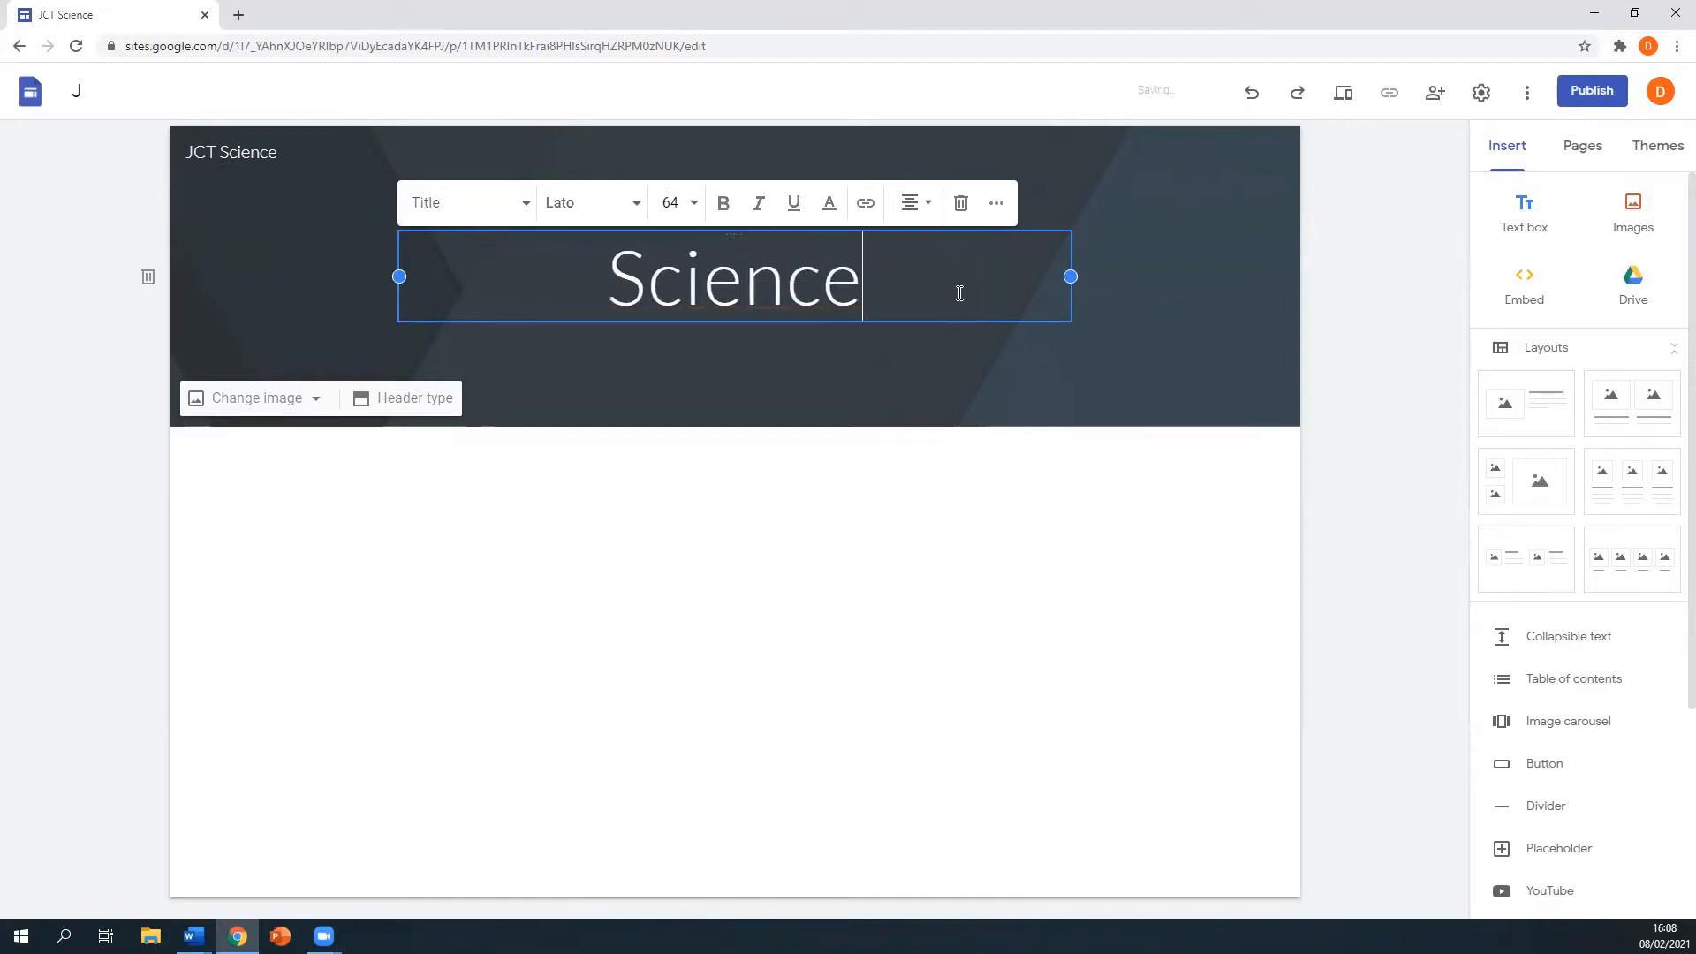
type("Cluste")
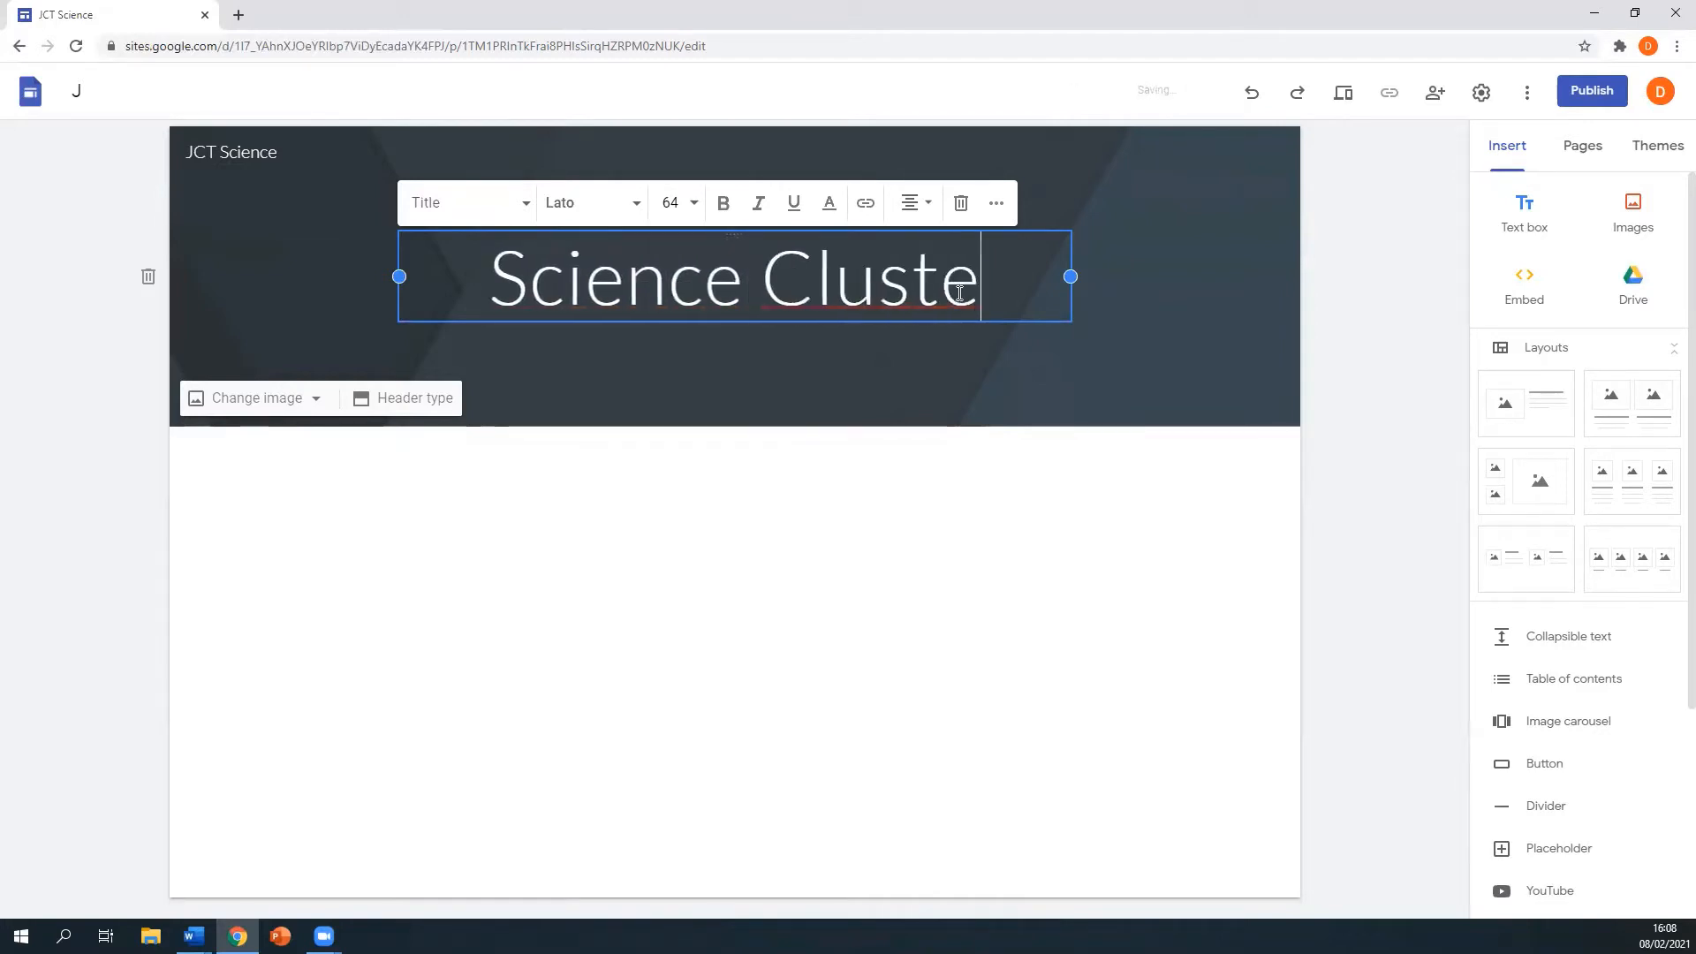
type("r 2020")
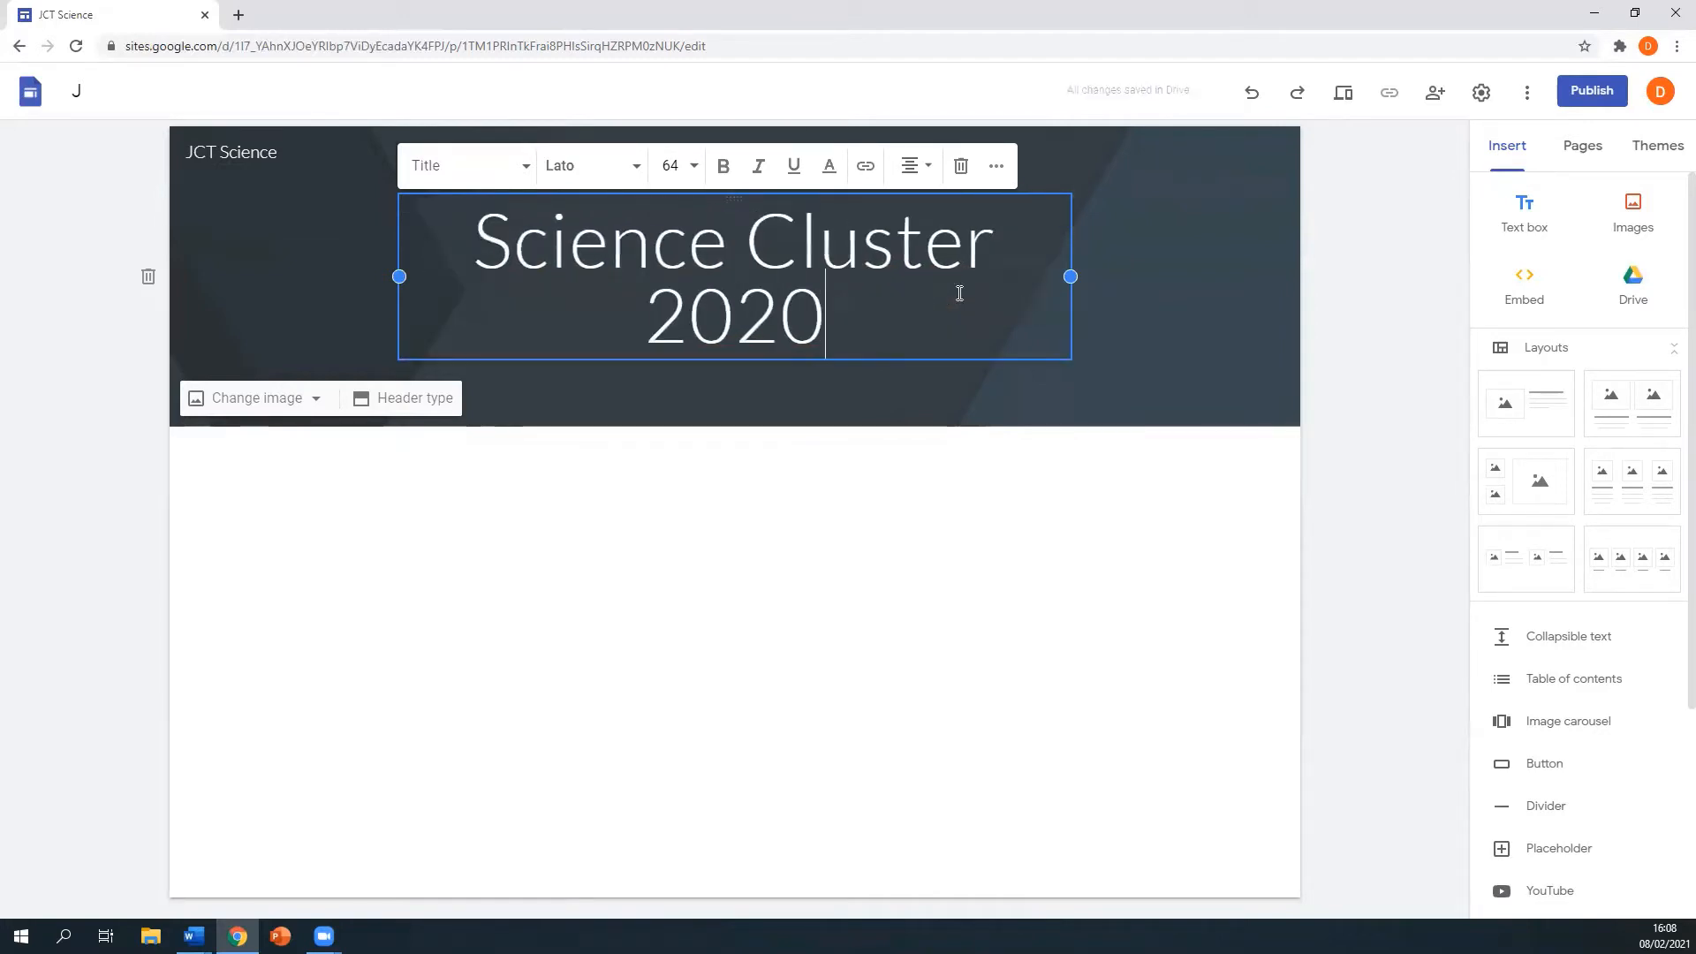
type("-2021")
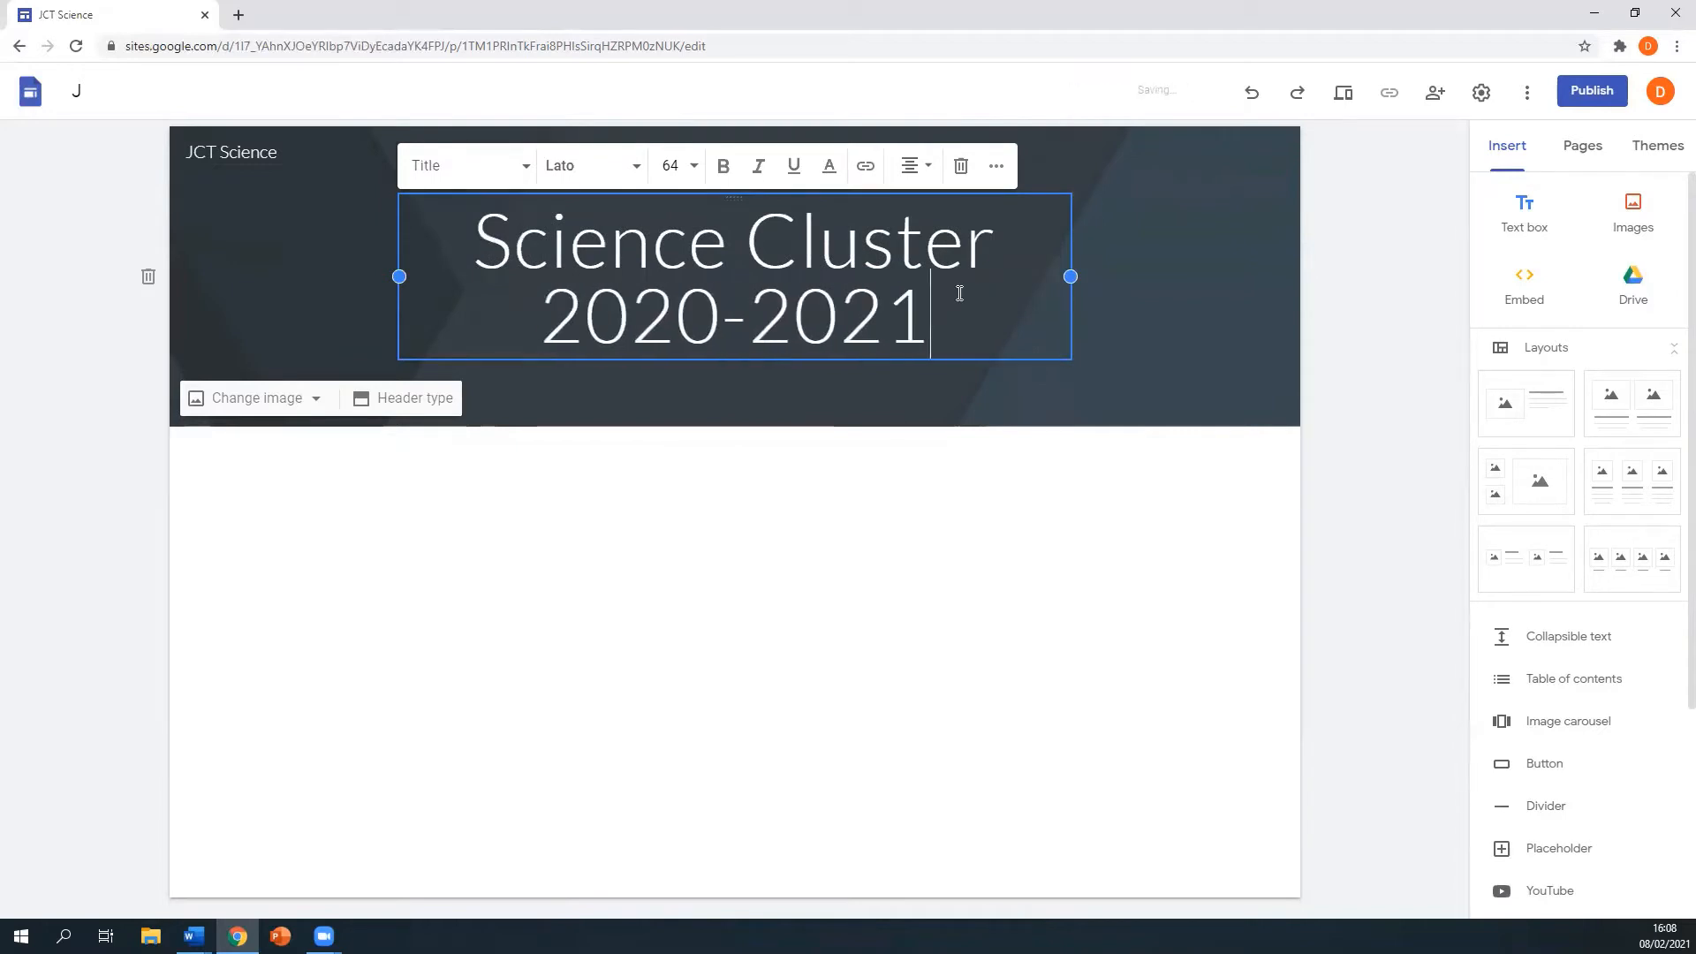
left_click(768, 436)
Step: Replace the header background with the uploaded file "banner image" from the images folder
mouse_move(570, 218)
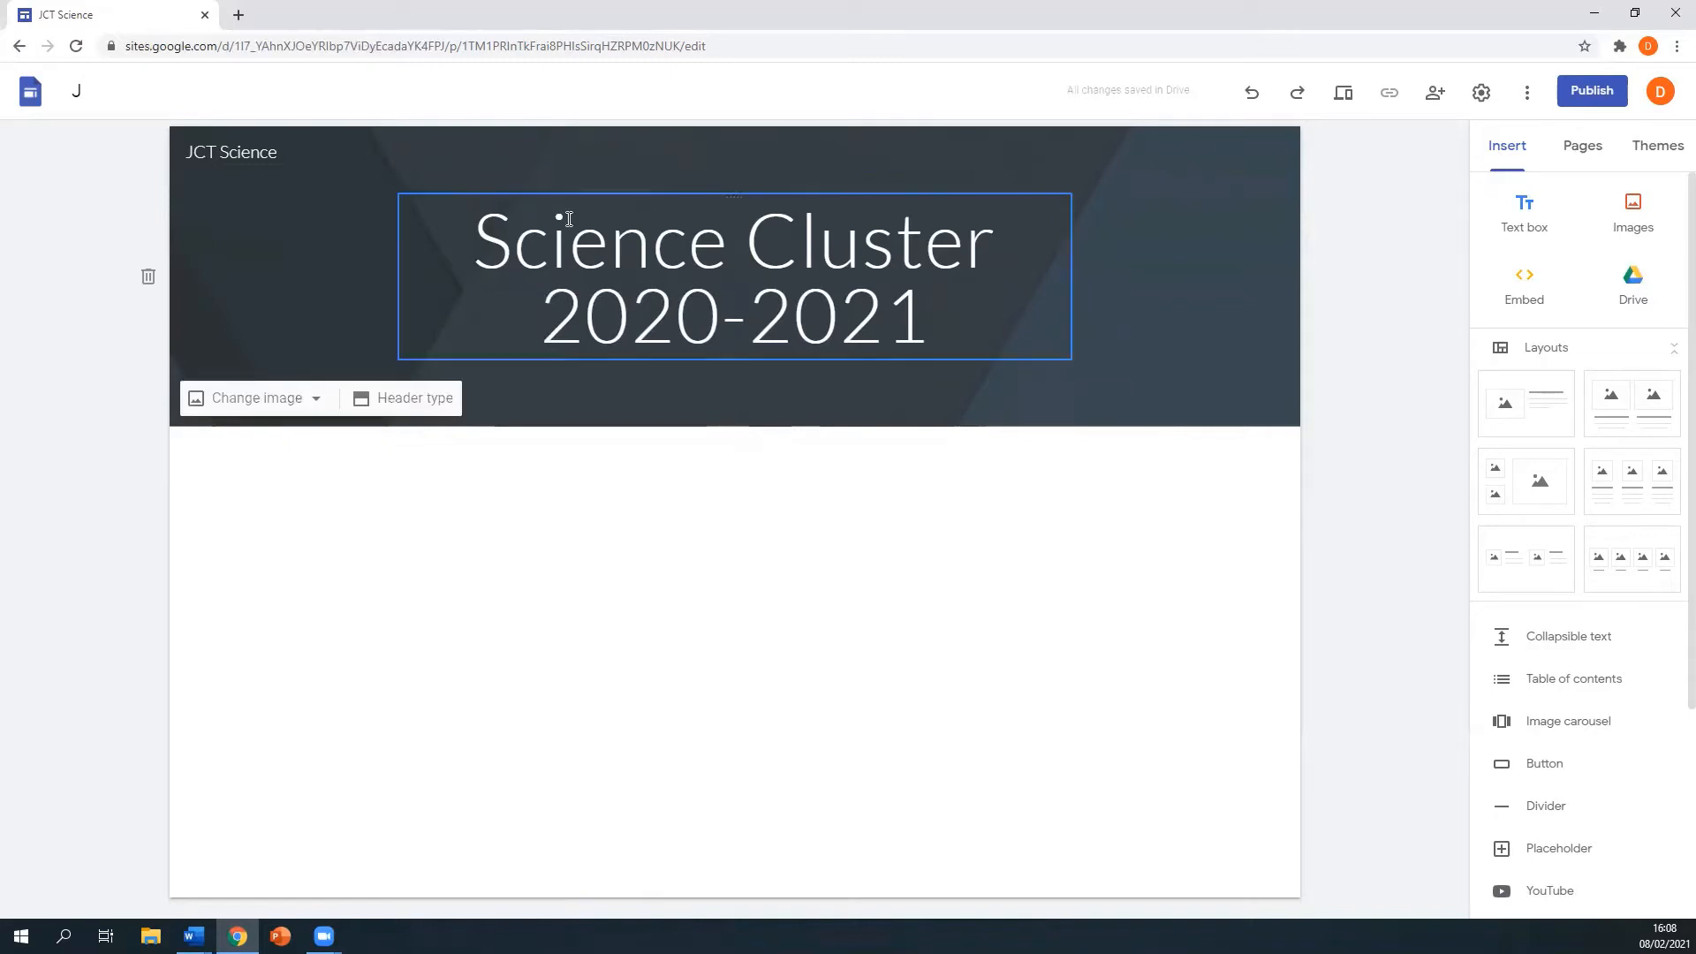
left_click(306, 402)
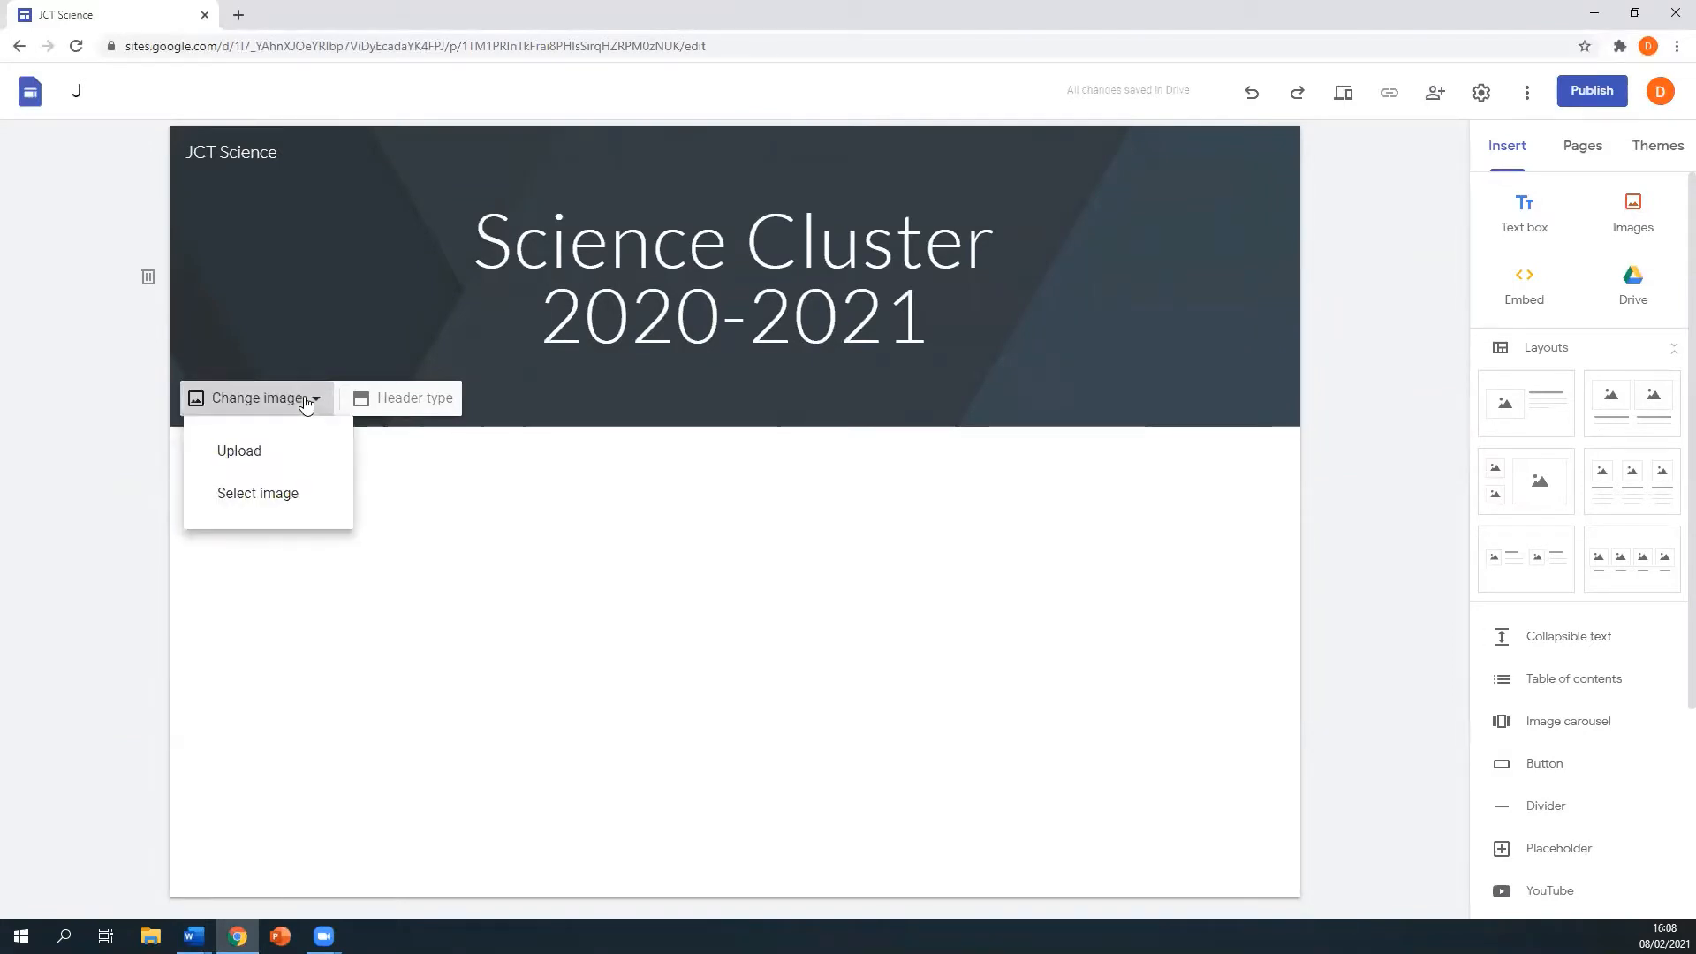
left_click(277, 461)
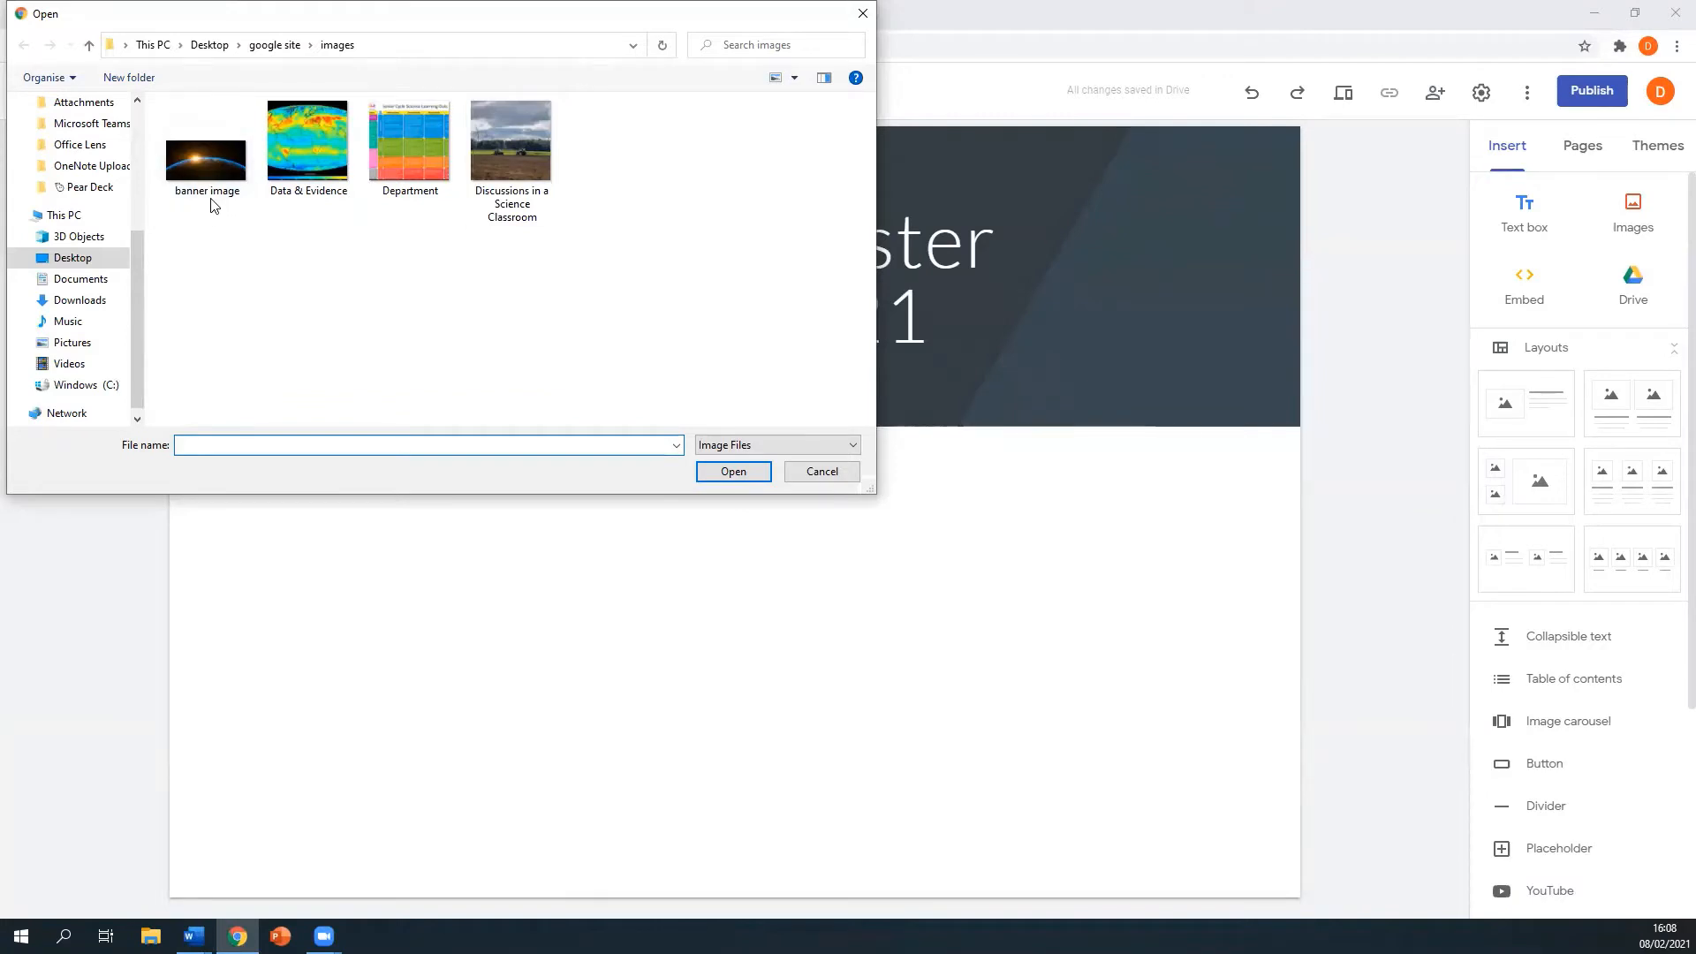
left_click(210, 169)
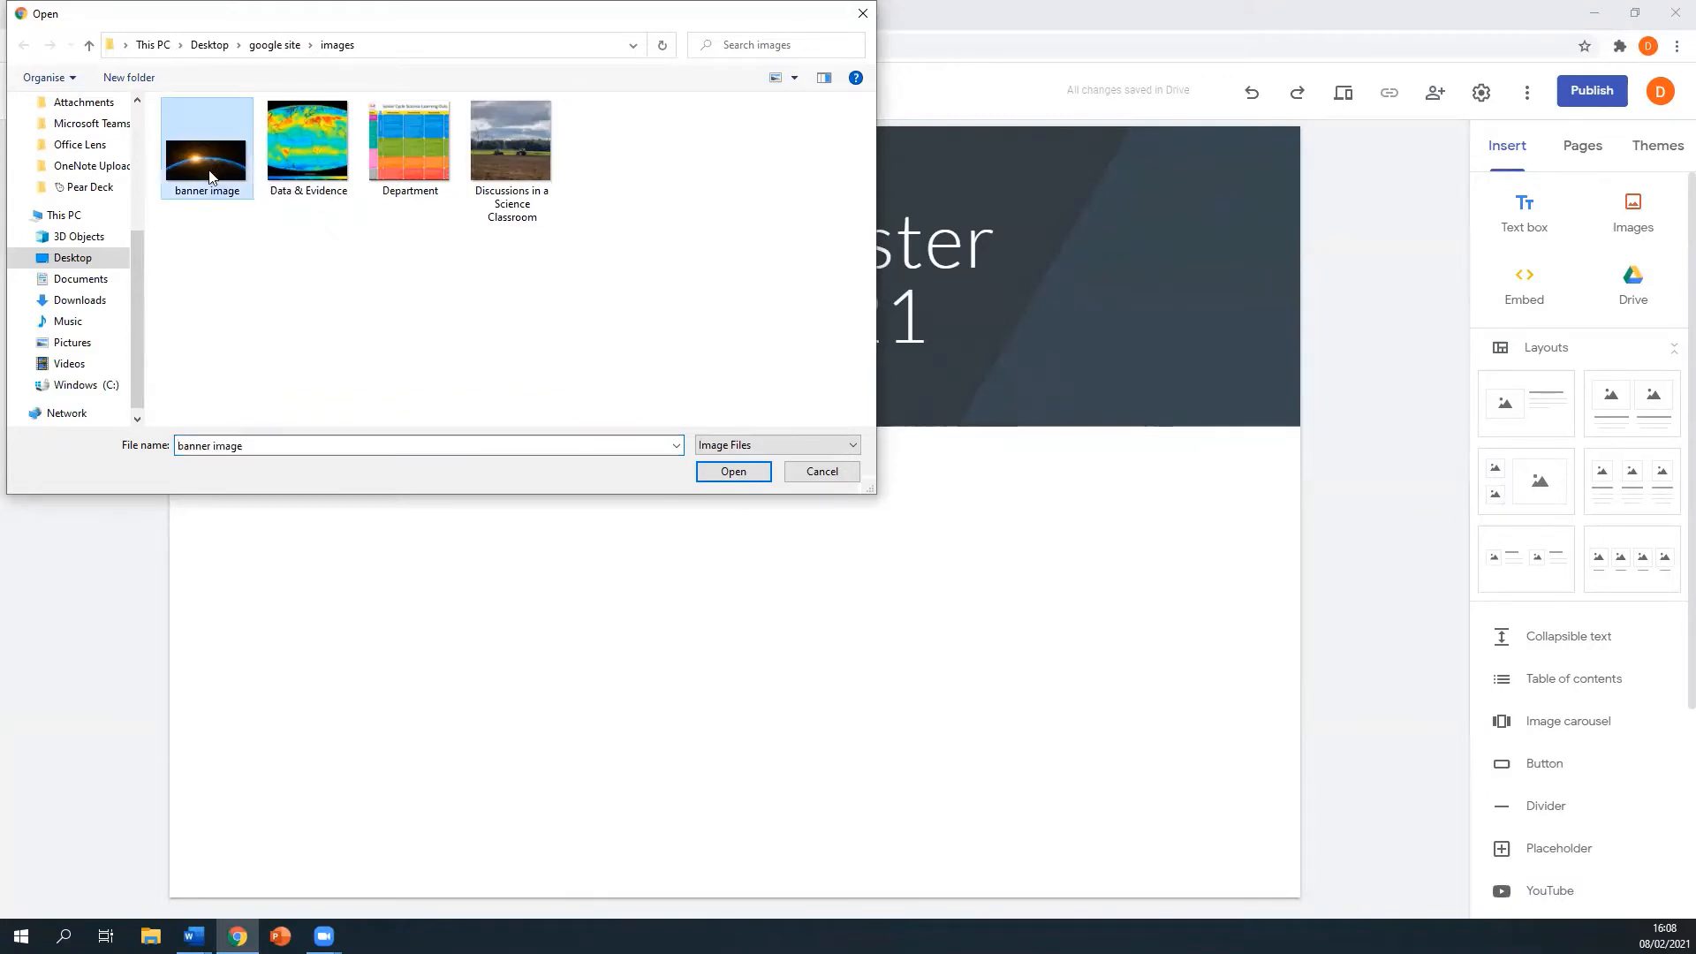
left_click(717, 473)
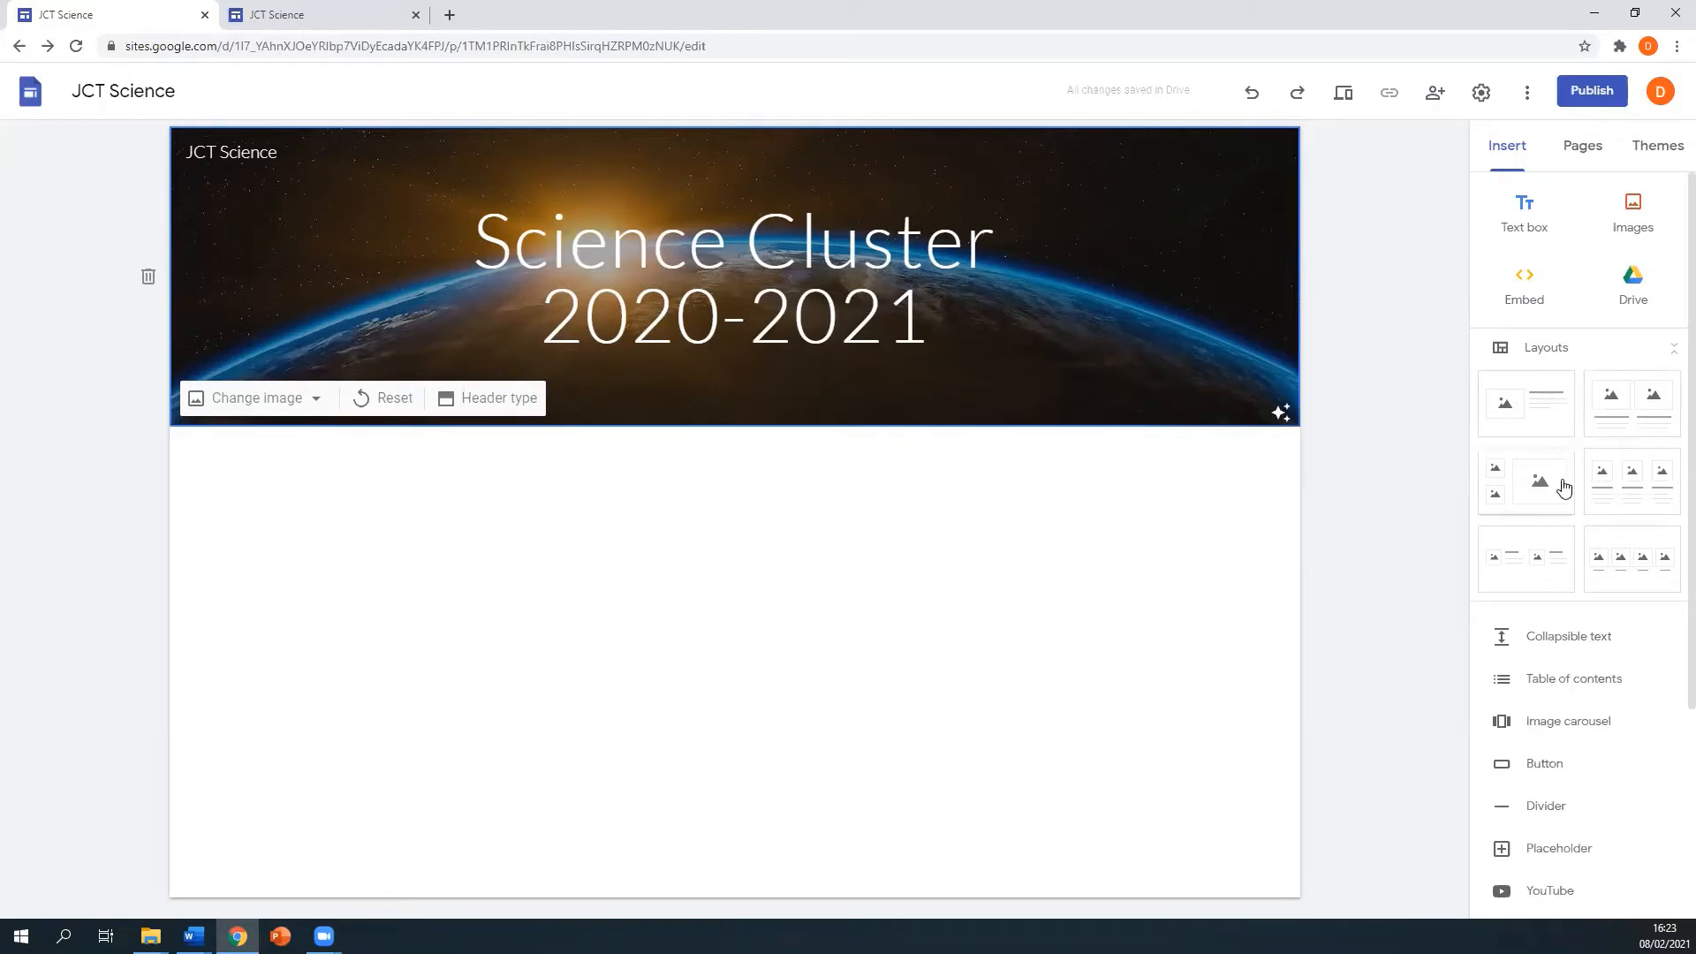
Step: Insert the layout with three captioned images below the header and upload the "Data & Evidence" picture into its first placeholder
left_click(1614, 488)
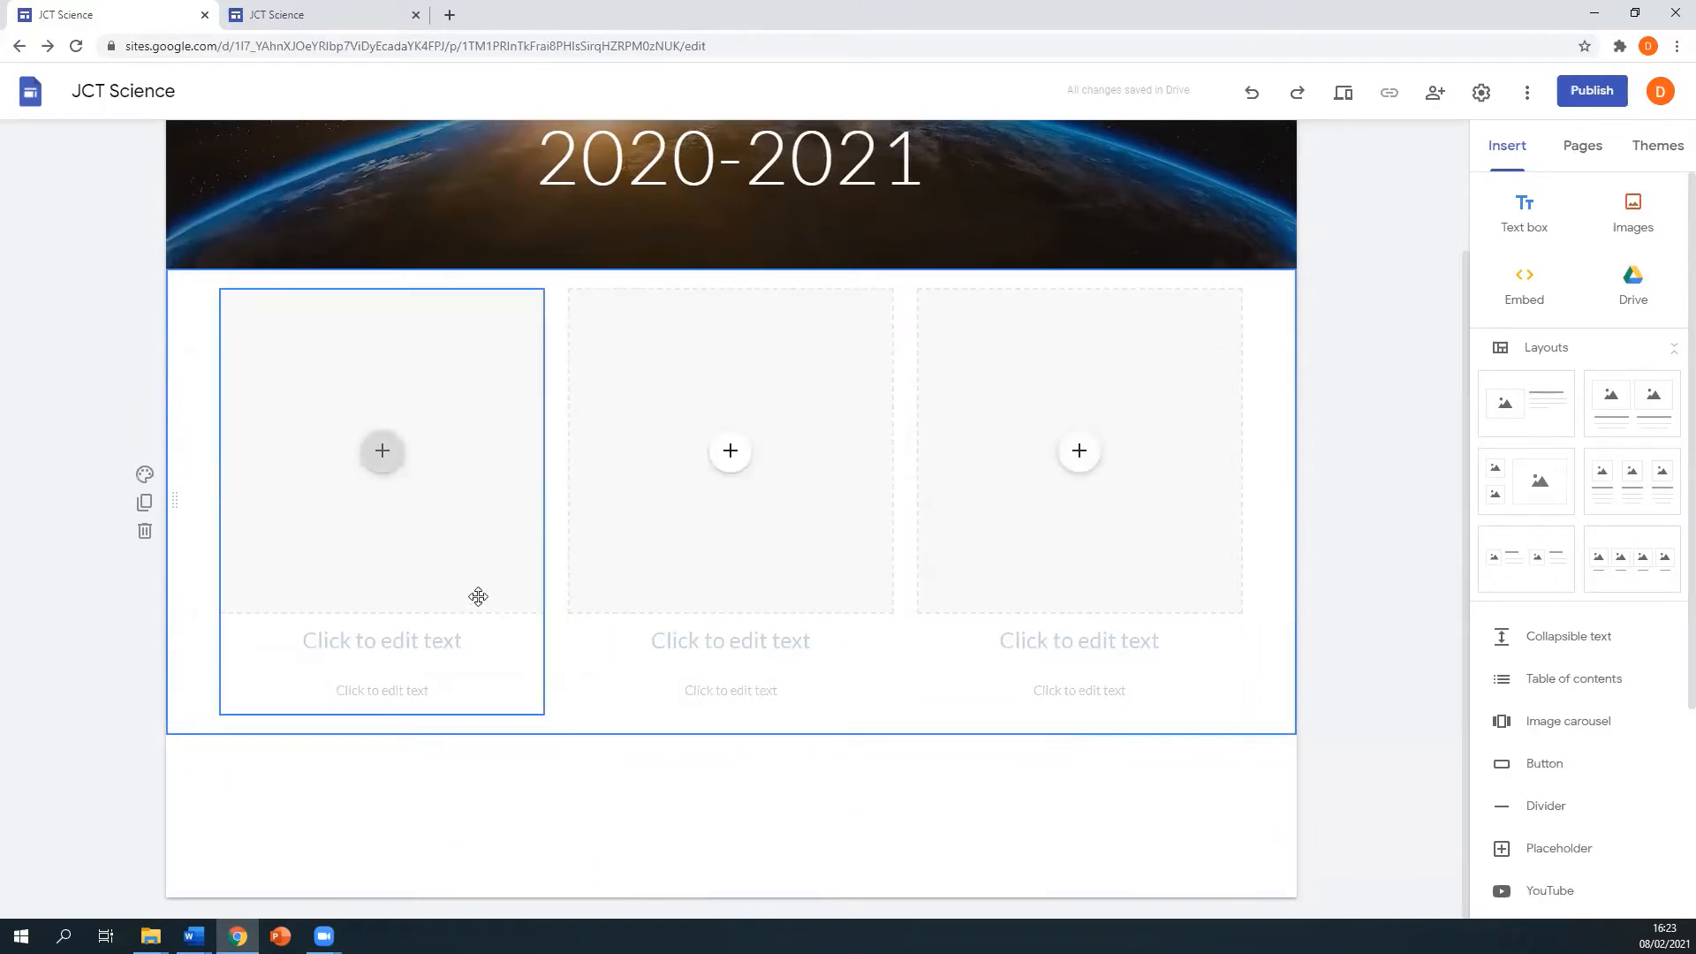
left_click(380, 461)
left_click(386, 459)
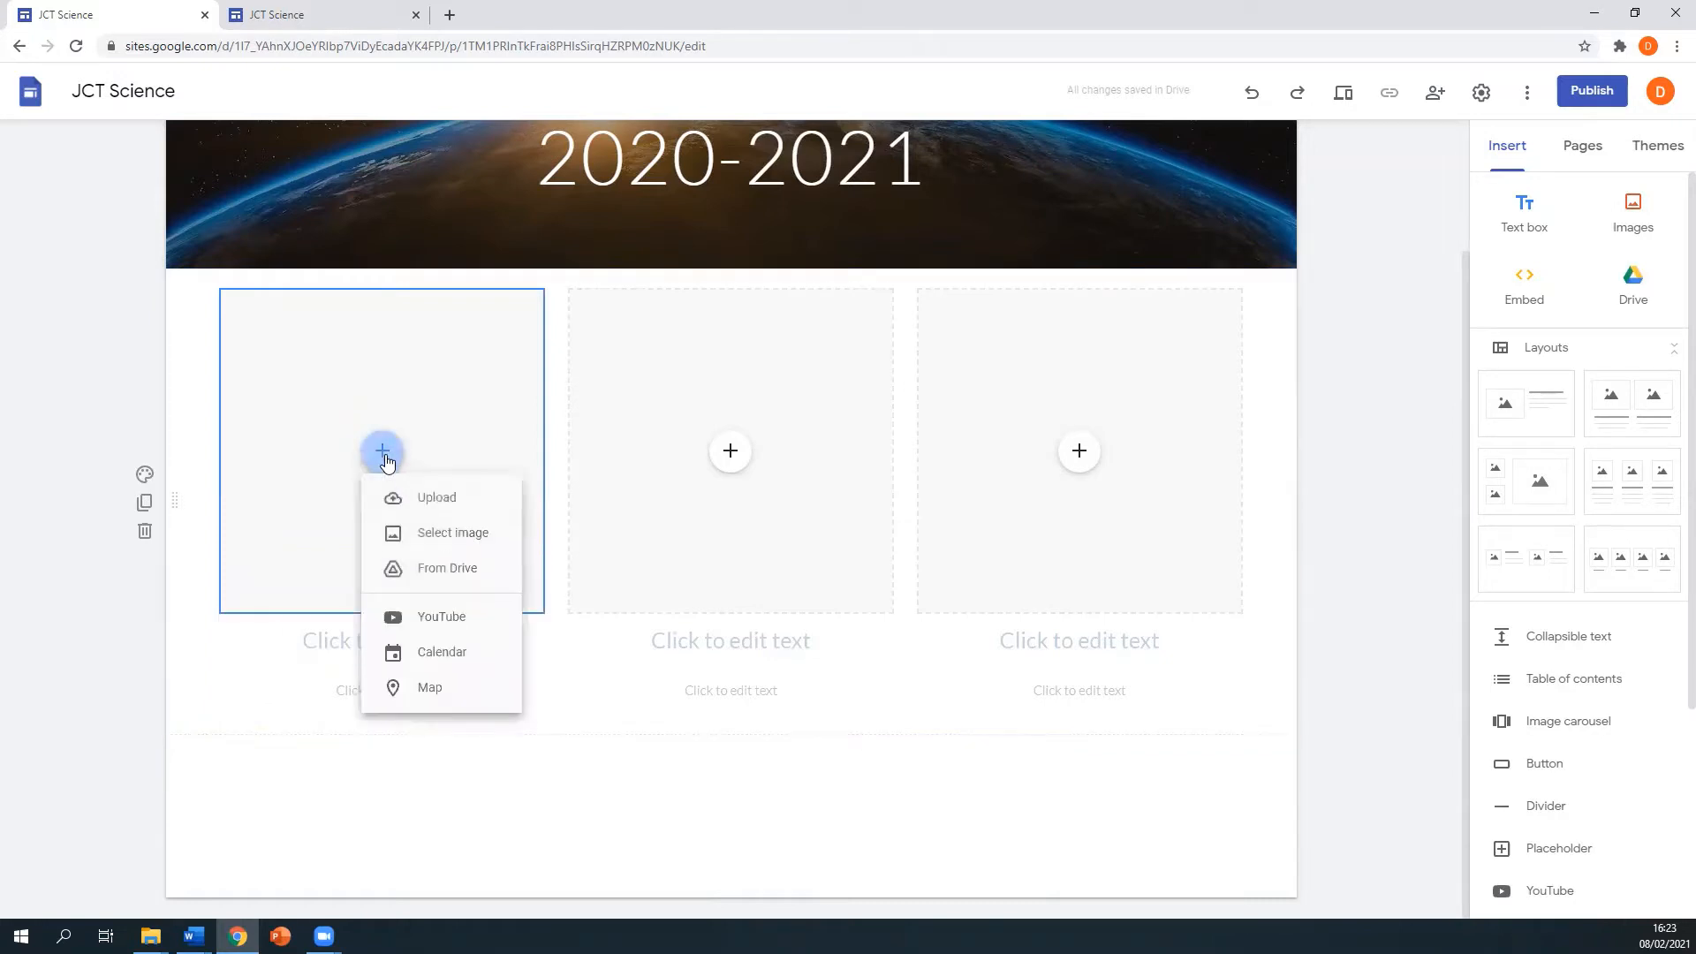
left_click(482, 509)
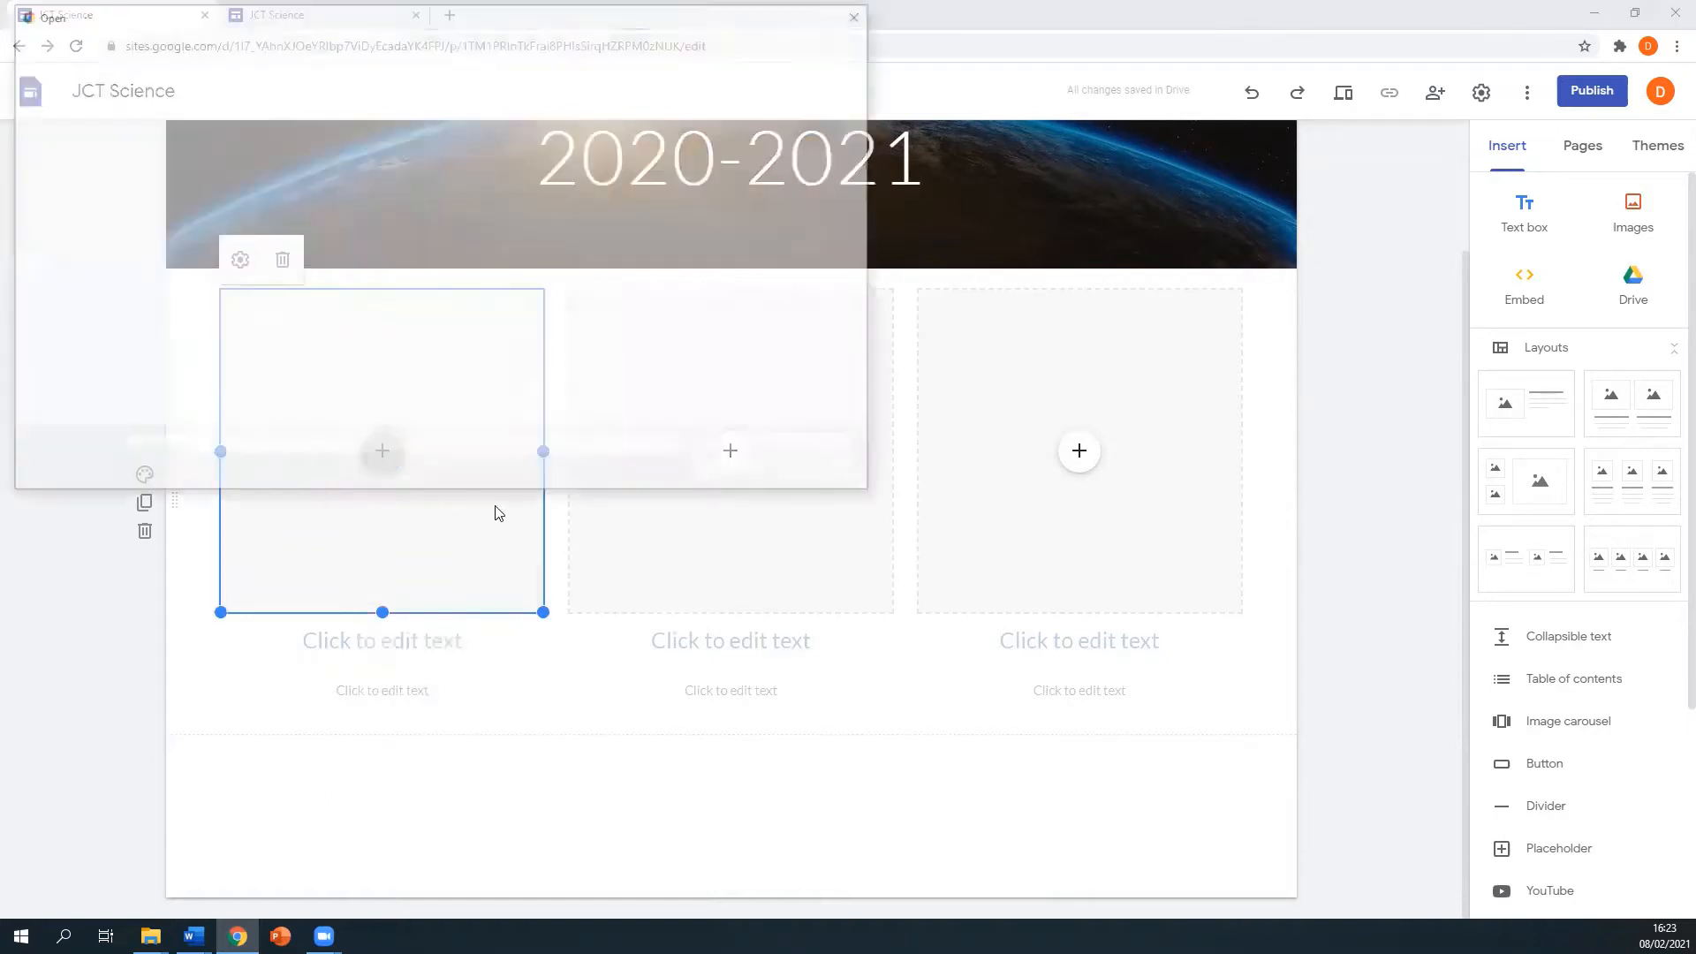
left_click(300, 159)
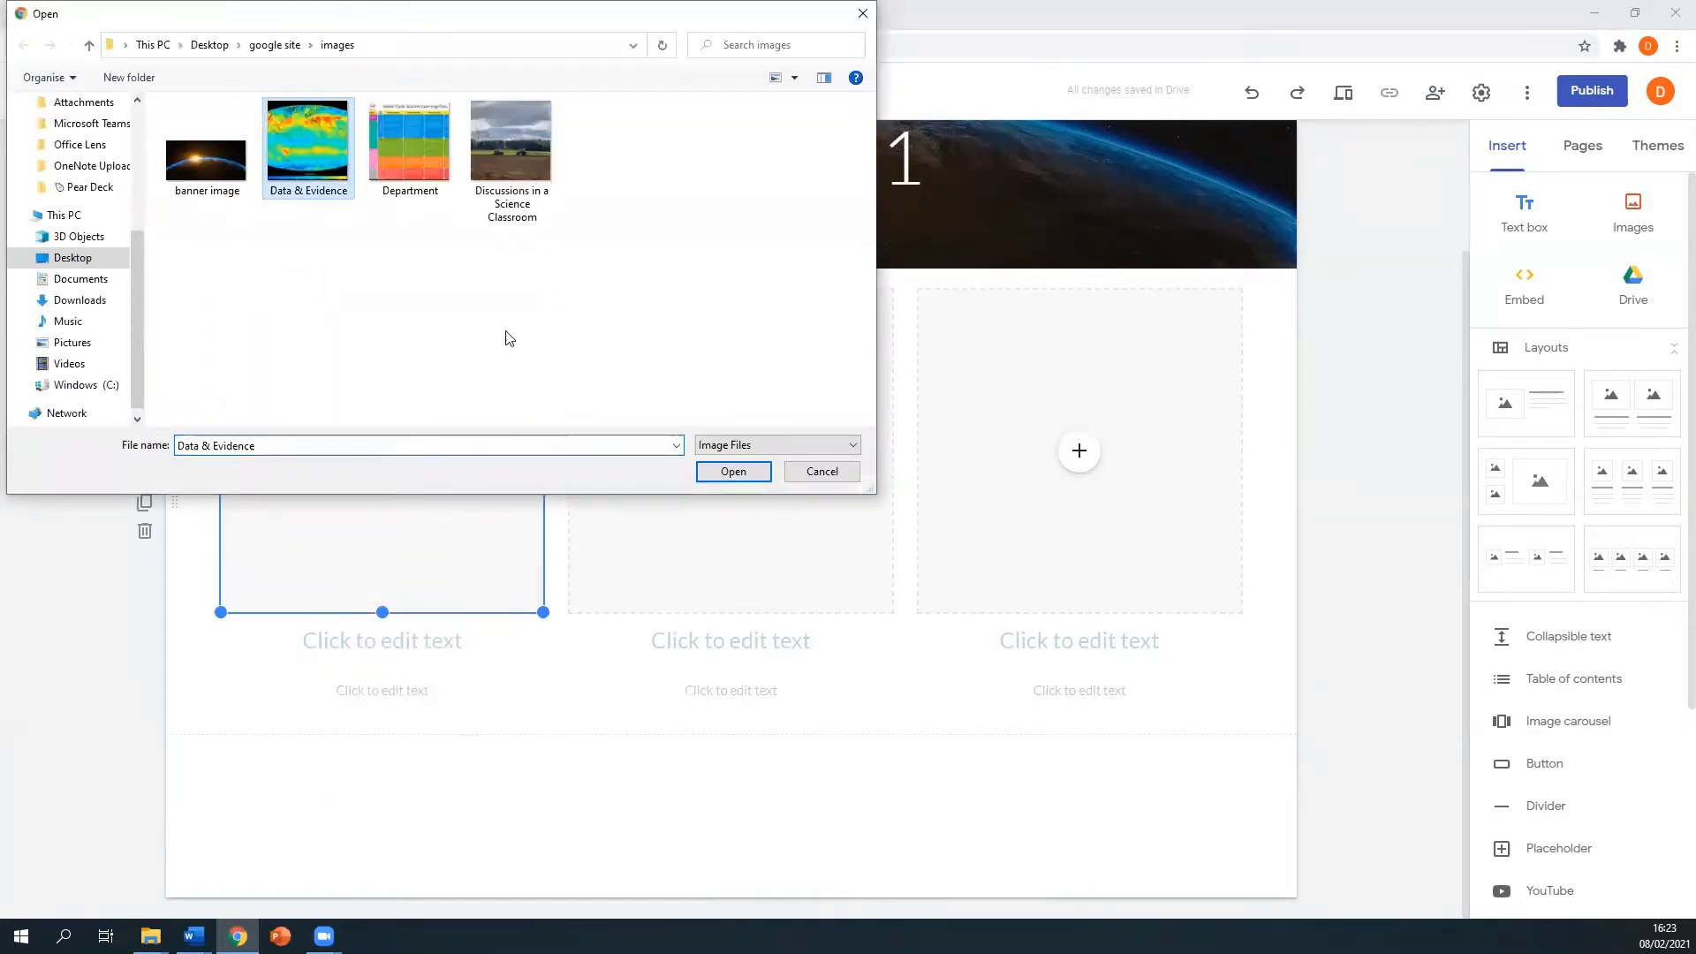
left_click(733, 472)
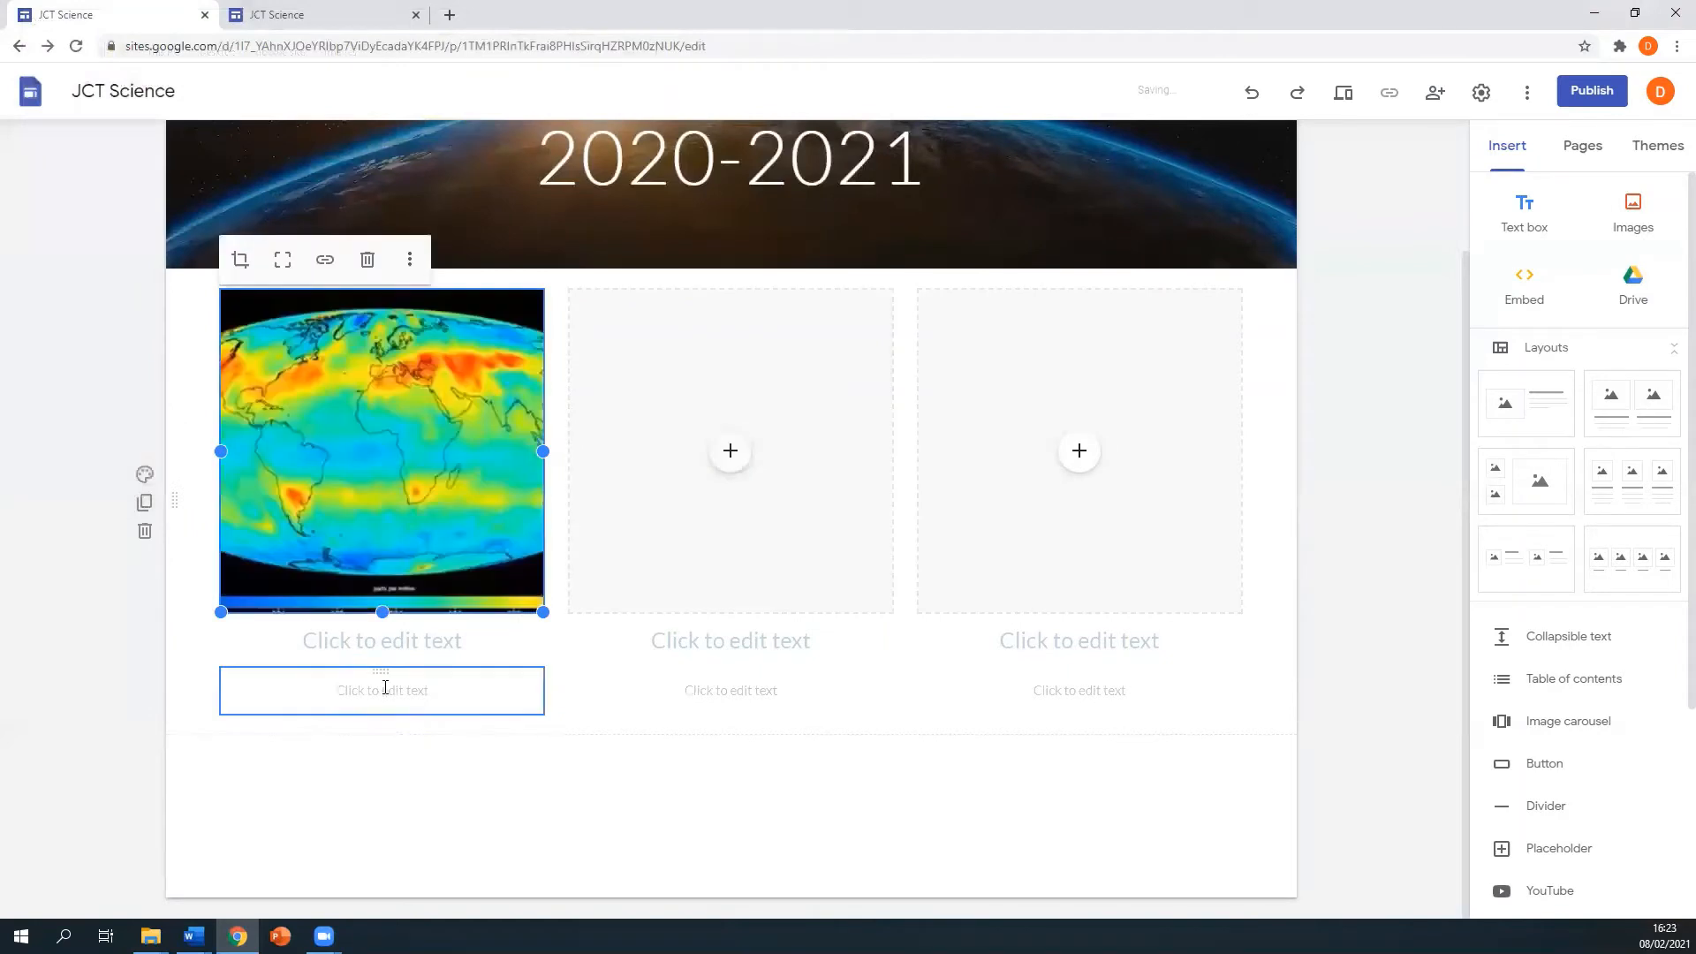
Step: Add a new page named "Data & Evidence" to the site
left_click(380, 643)
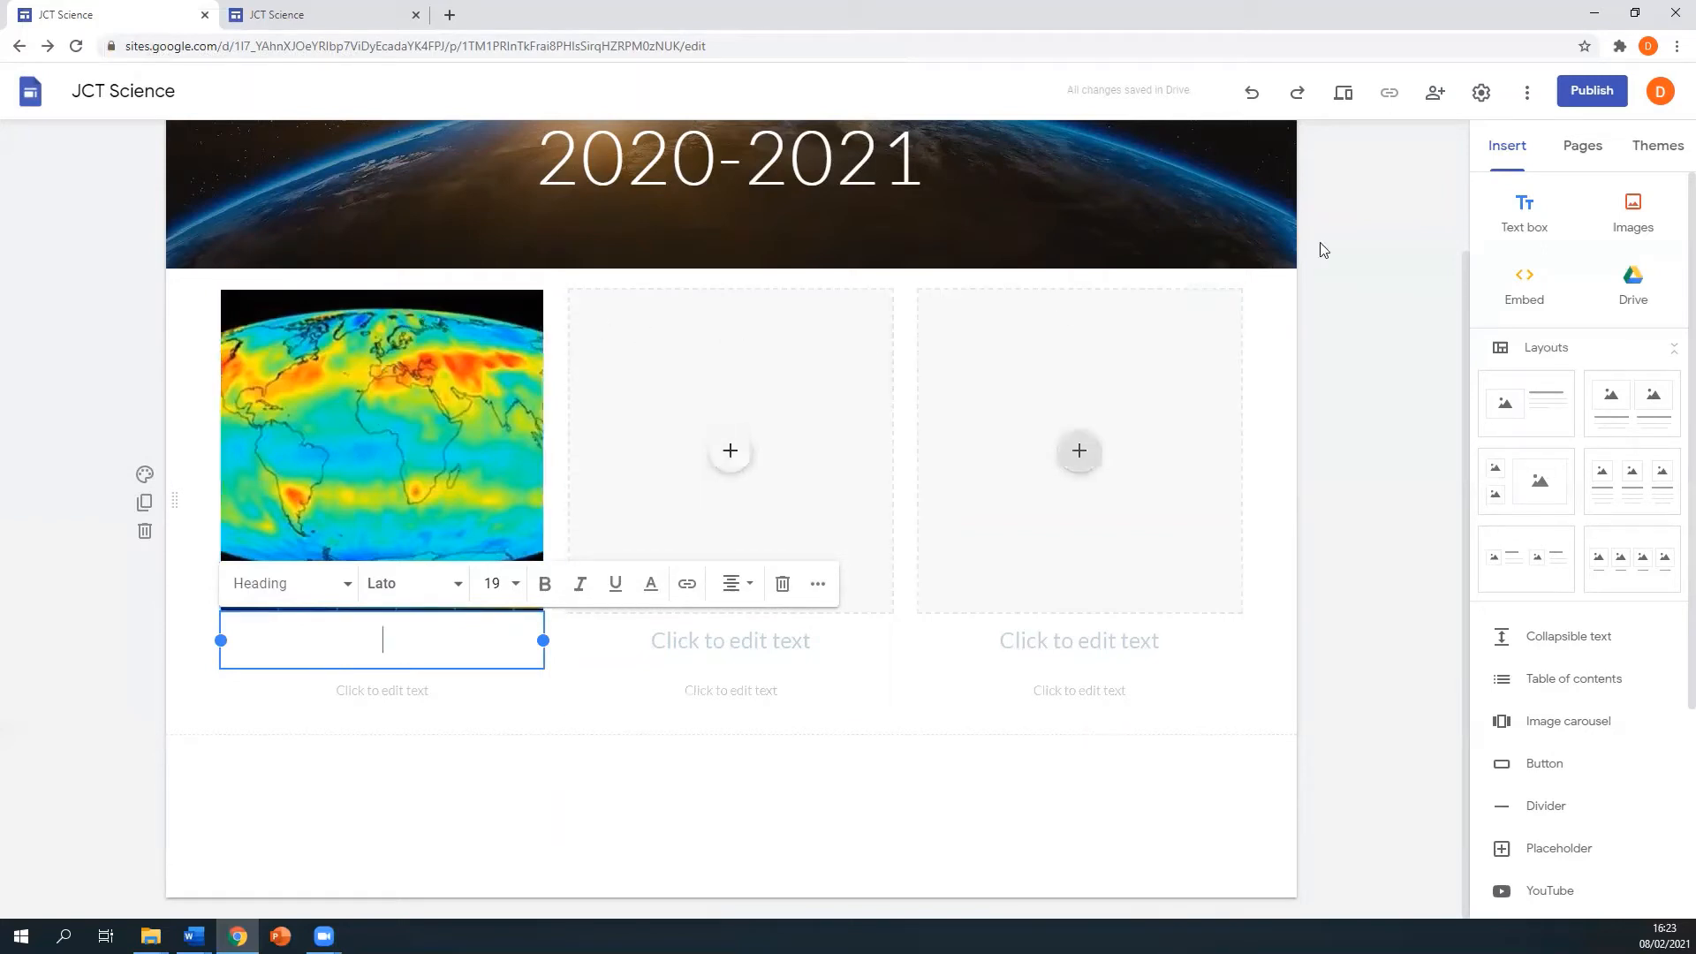
left_click(1584, 157)
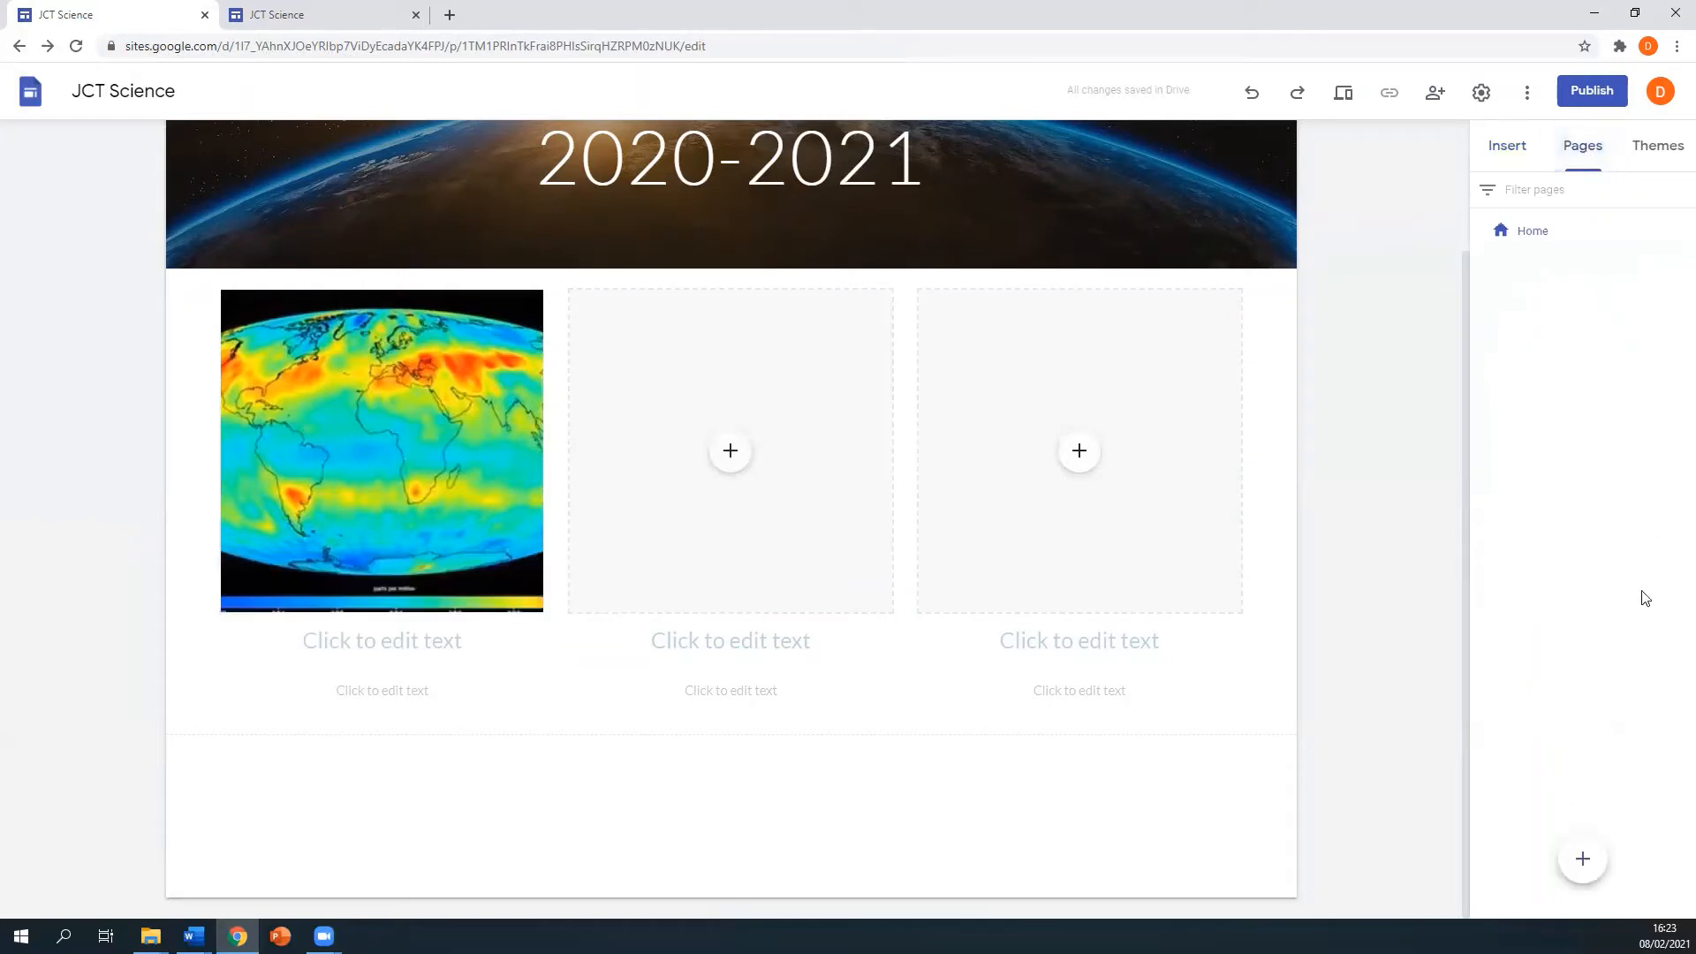
mouse_move(1583, 863)
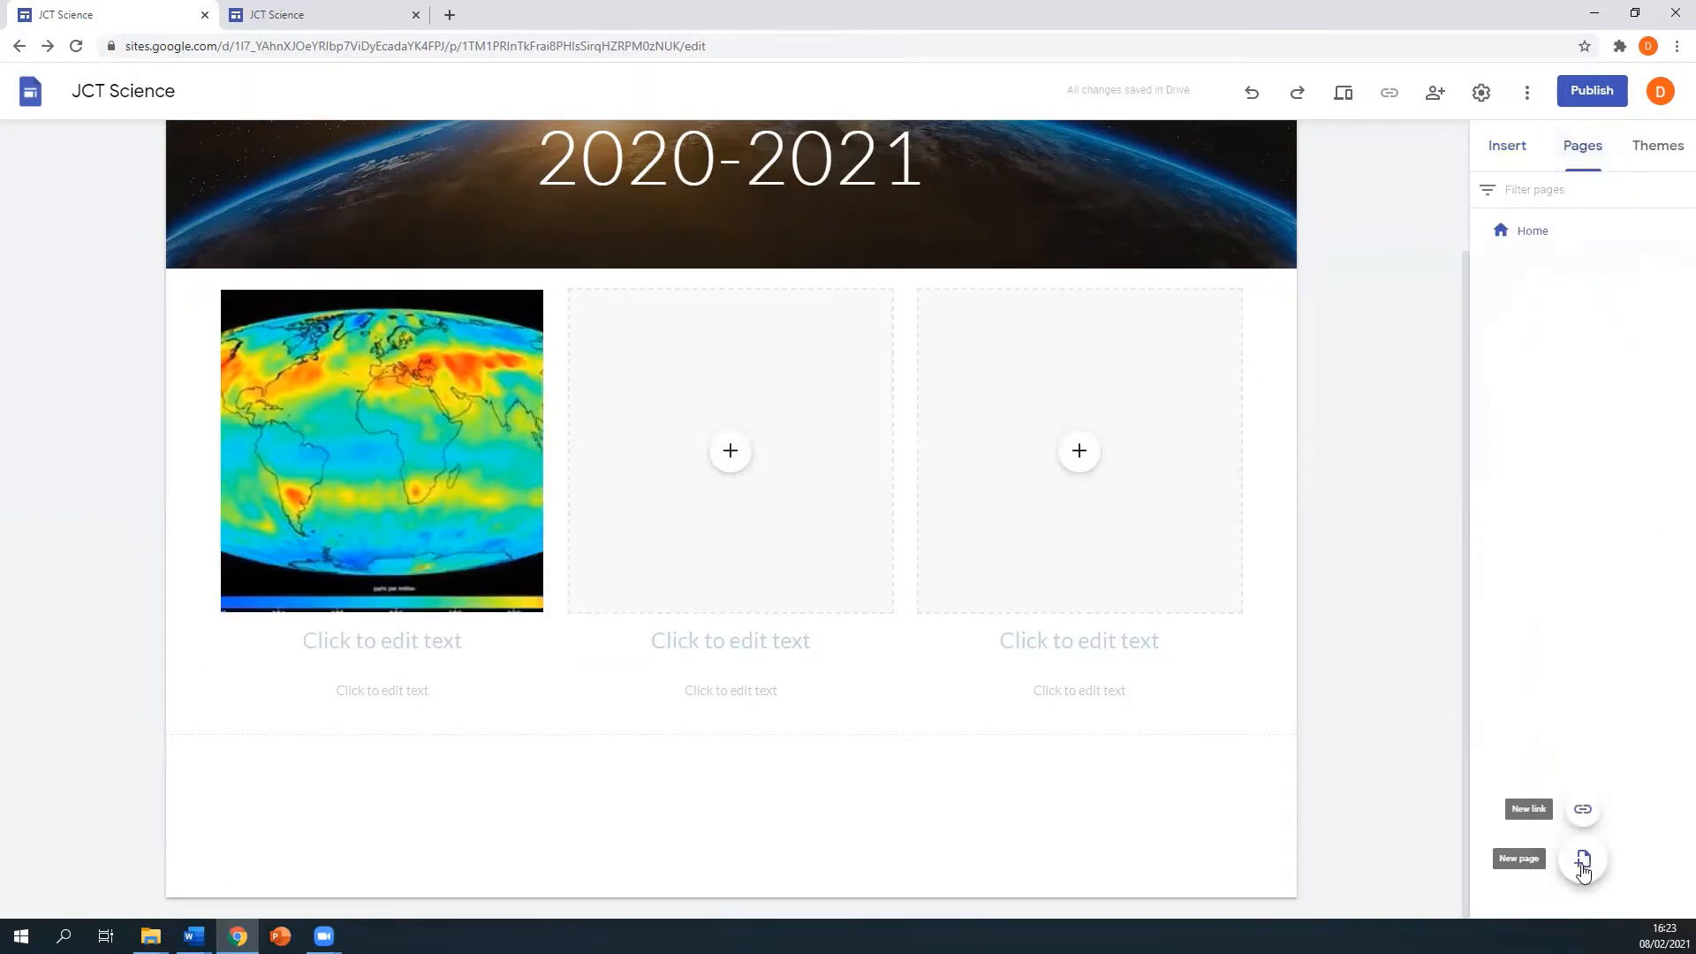
left_click(1583, 863)
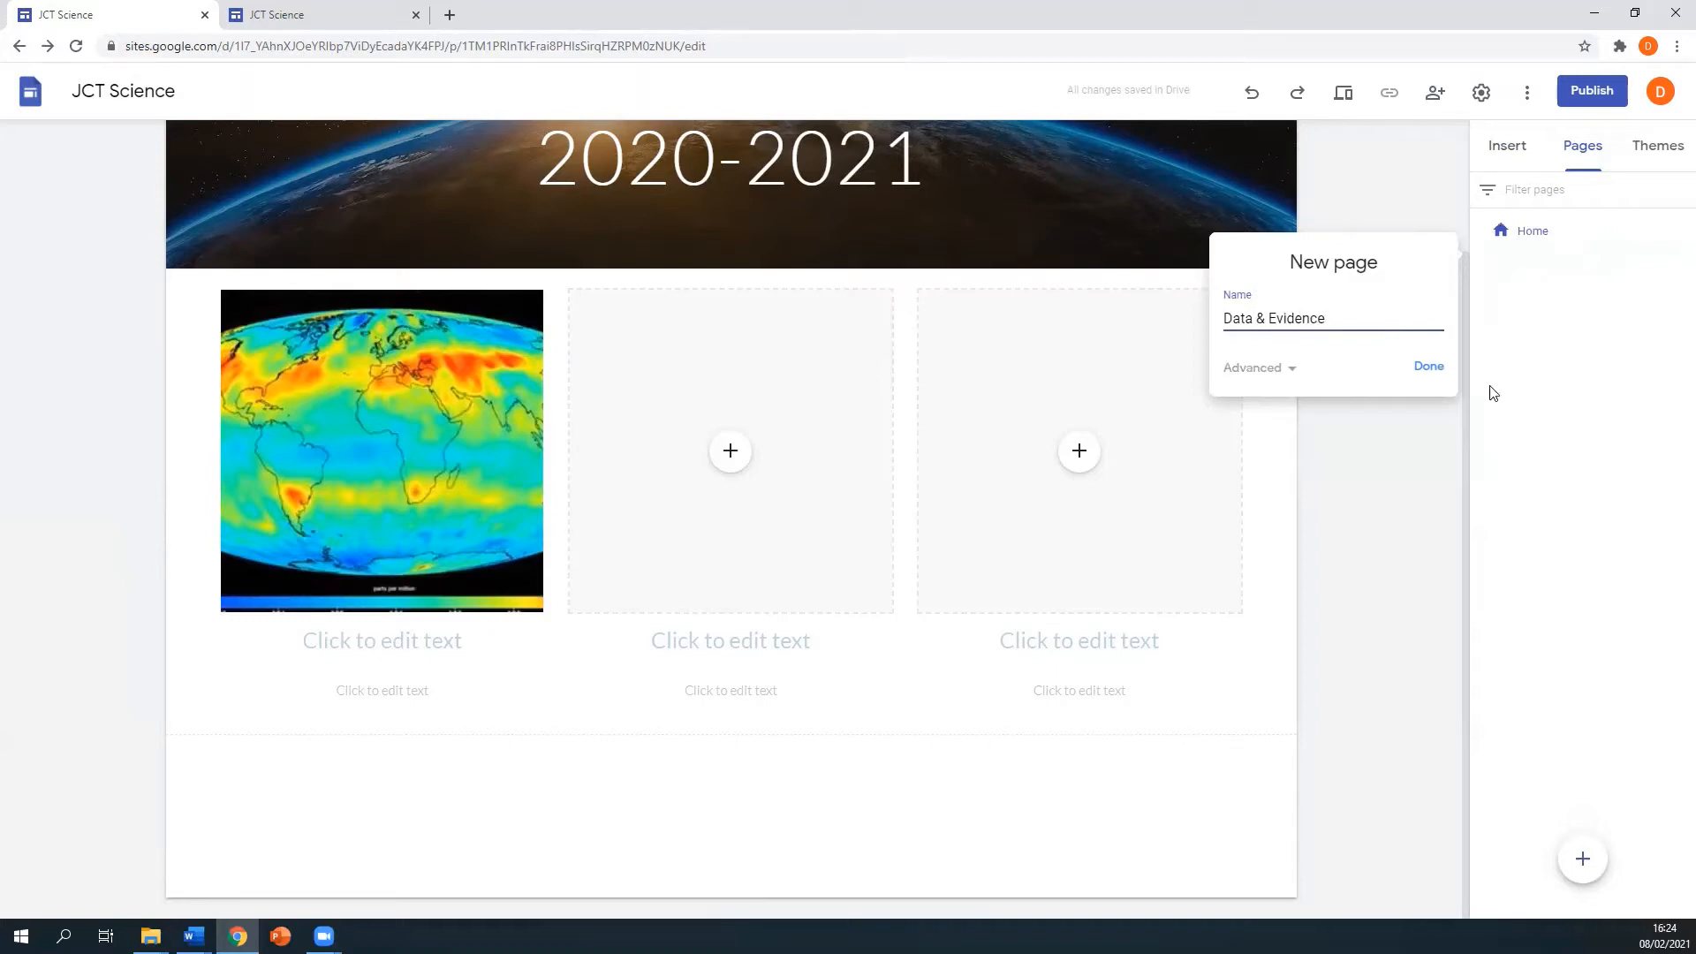
left_click(1429, 365)
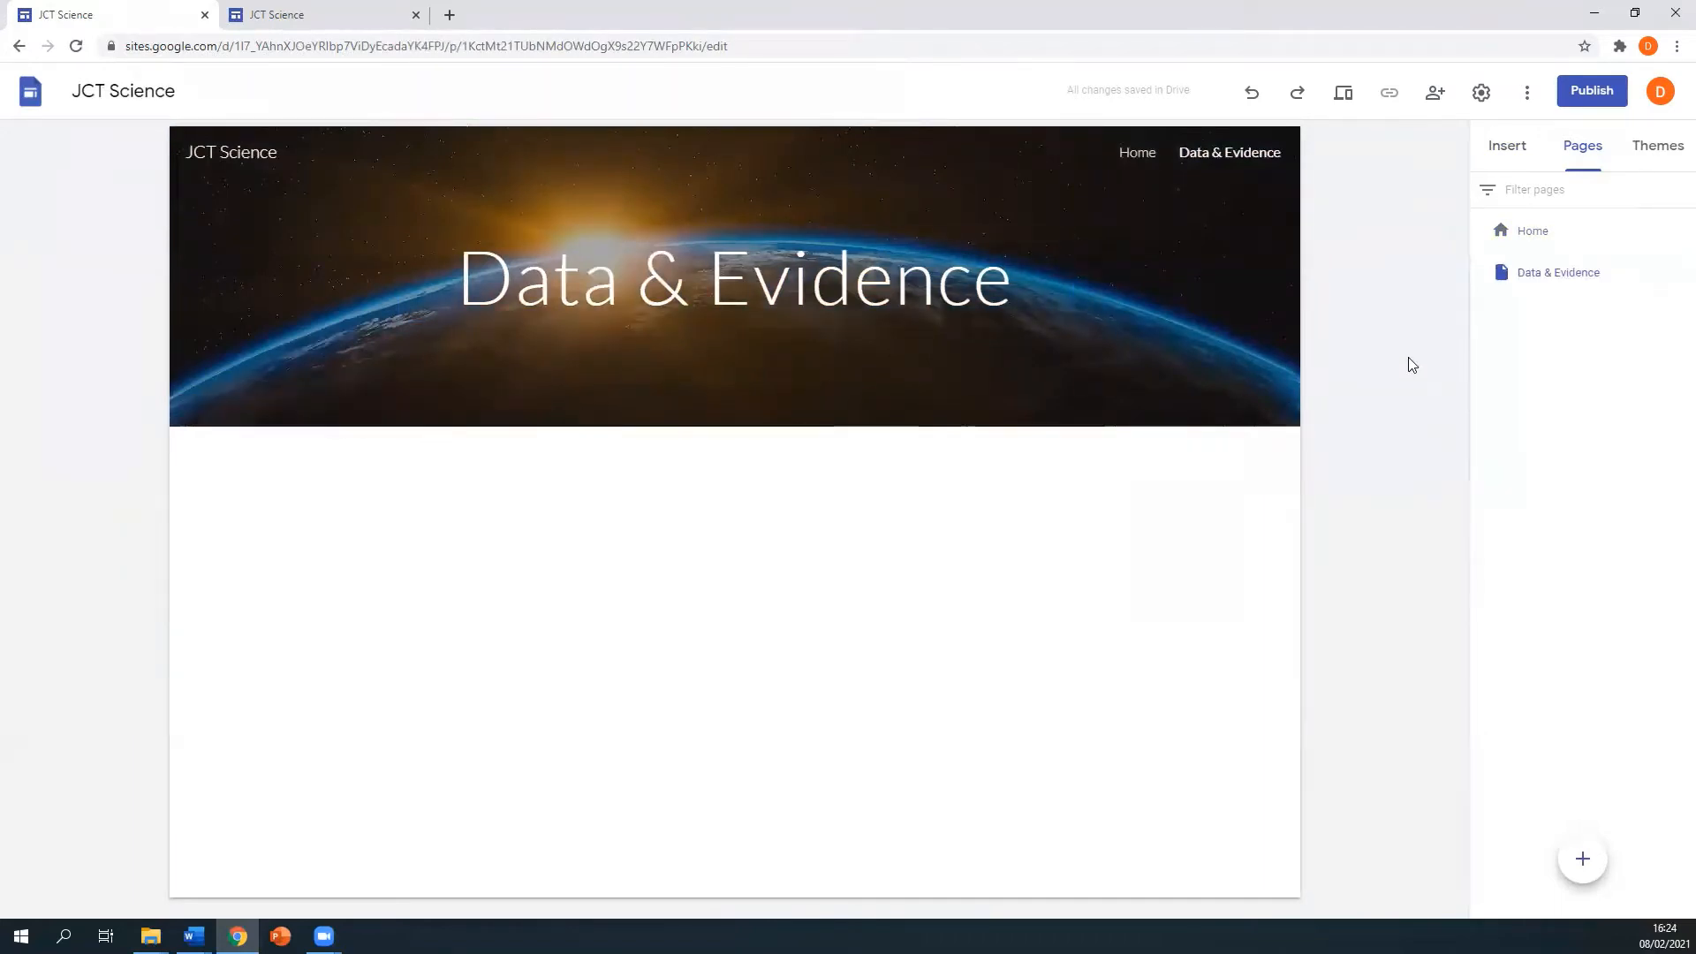
Step: On the Home page, insert a link to the Data & Evidence page as the heading under the first image
left_click(1538, 233)
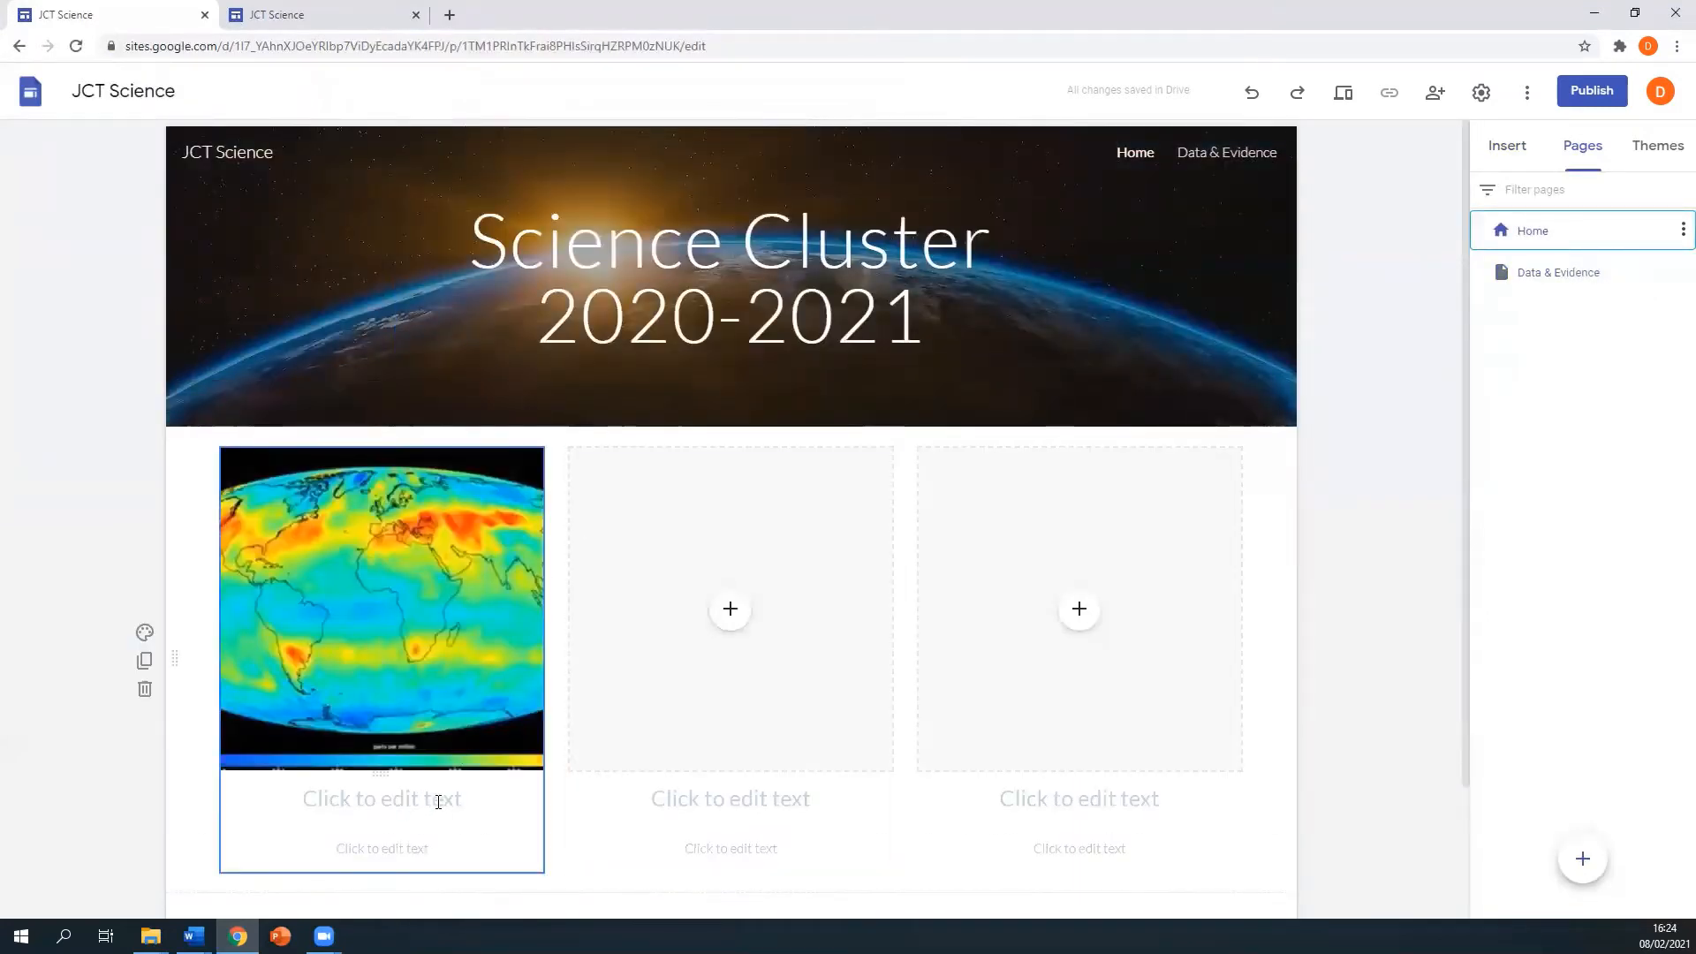
left_click(440, 799)
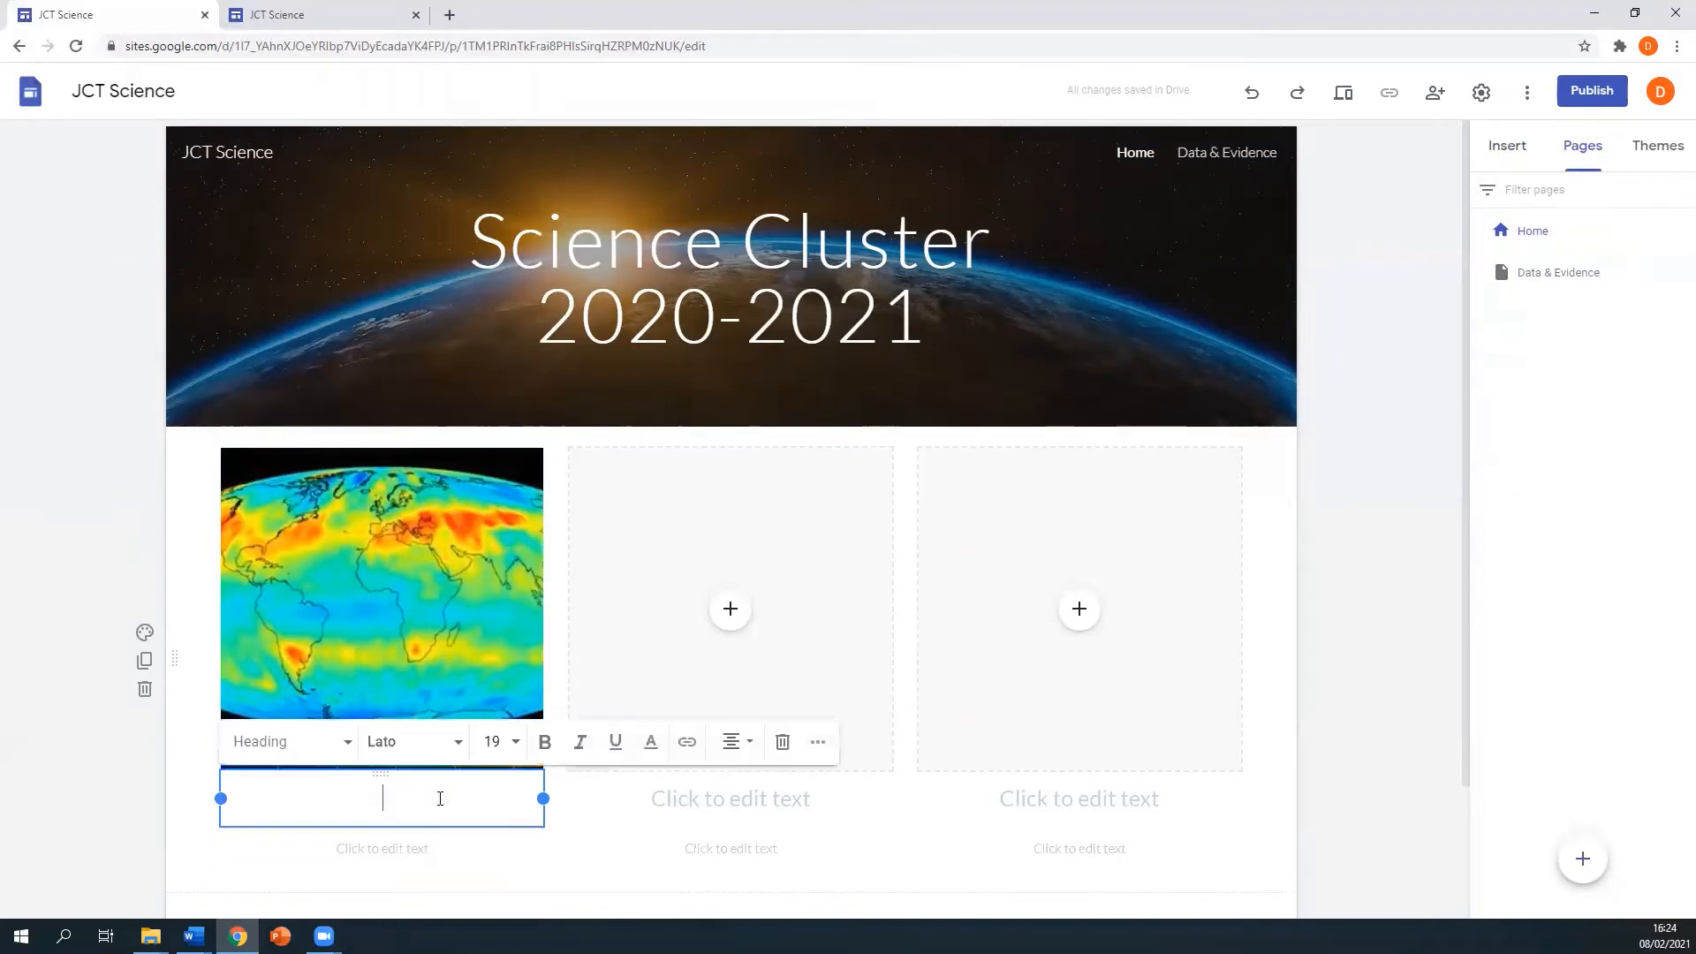
left_click(687, 745)
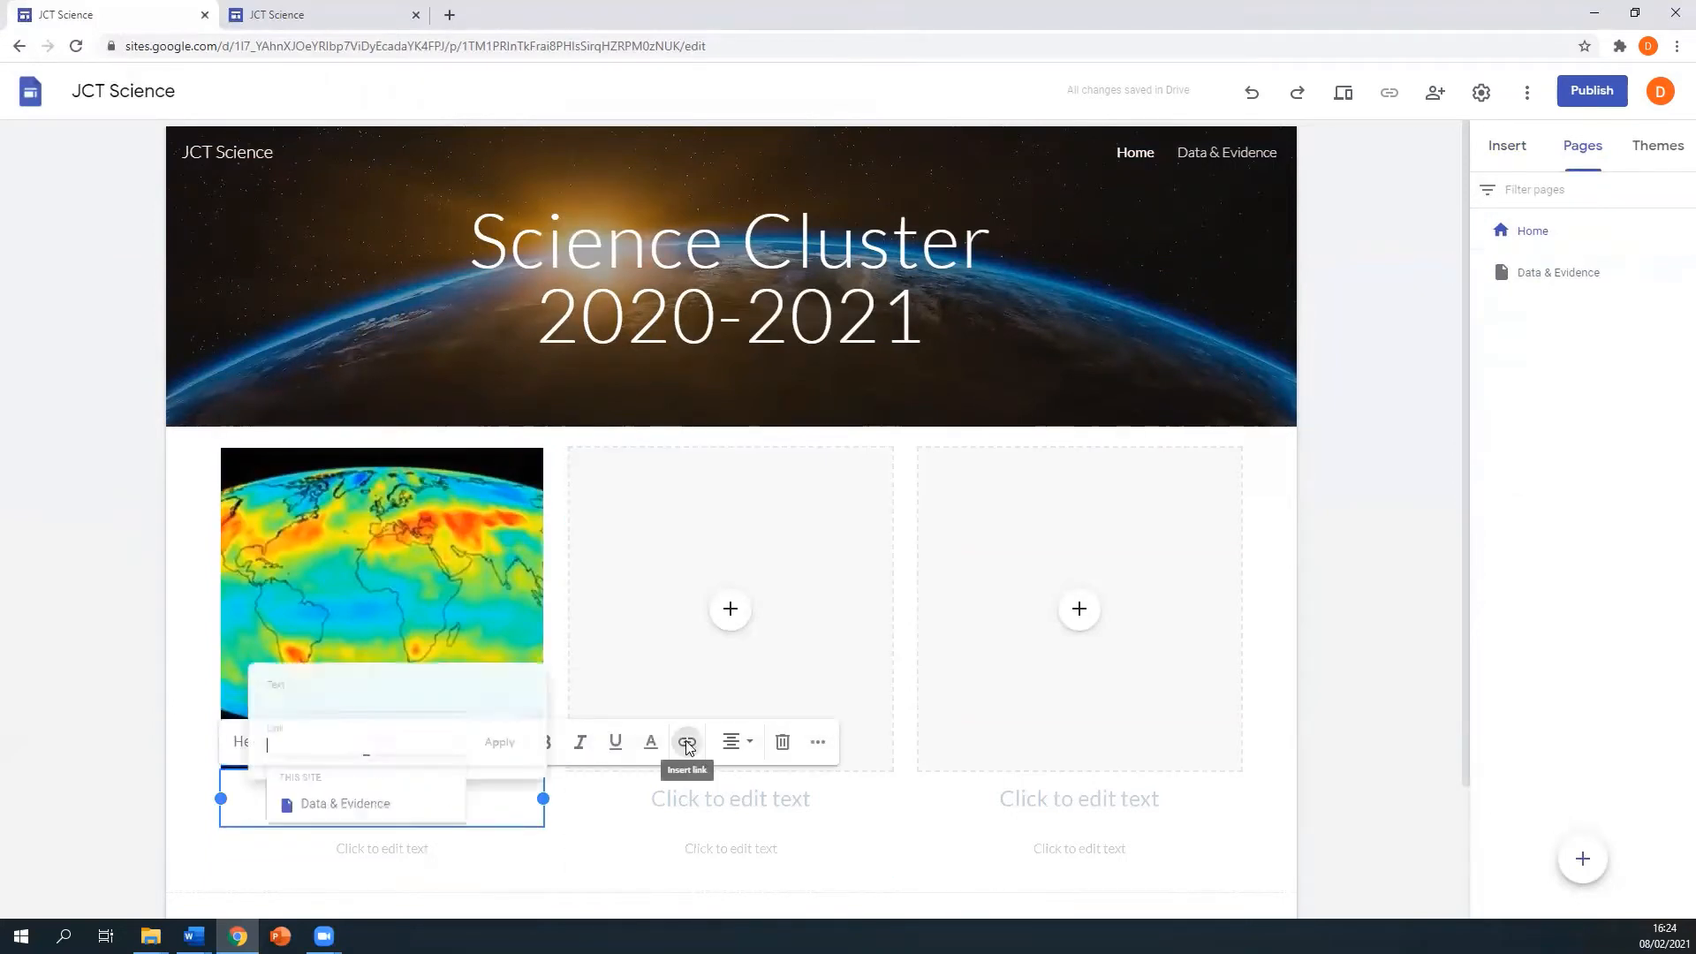
left_click(388, 818)
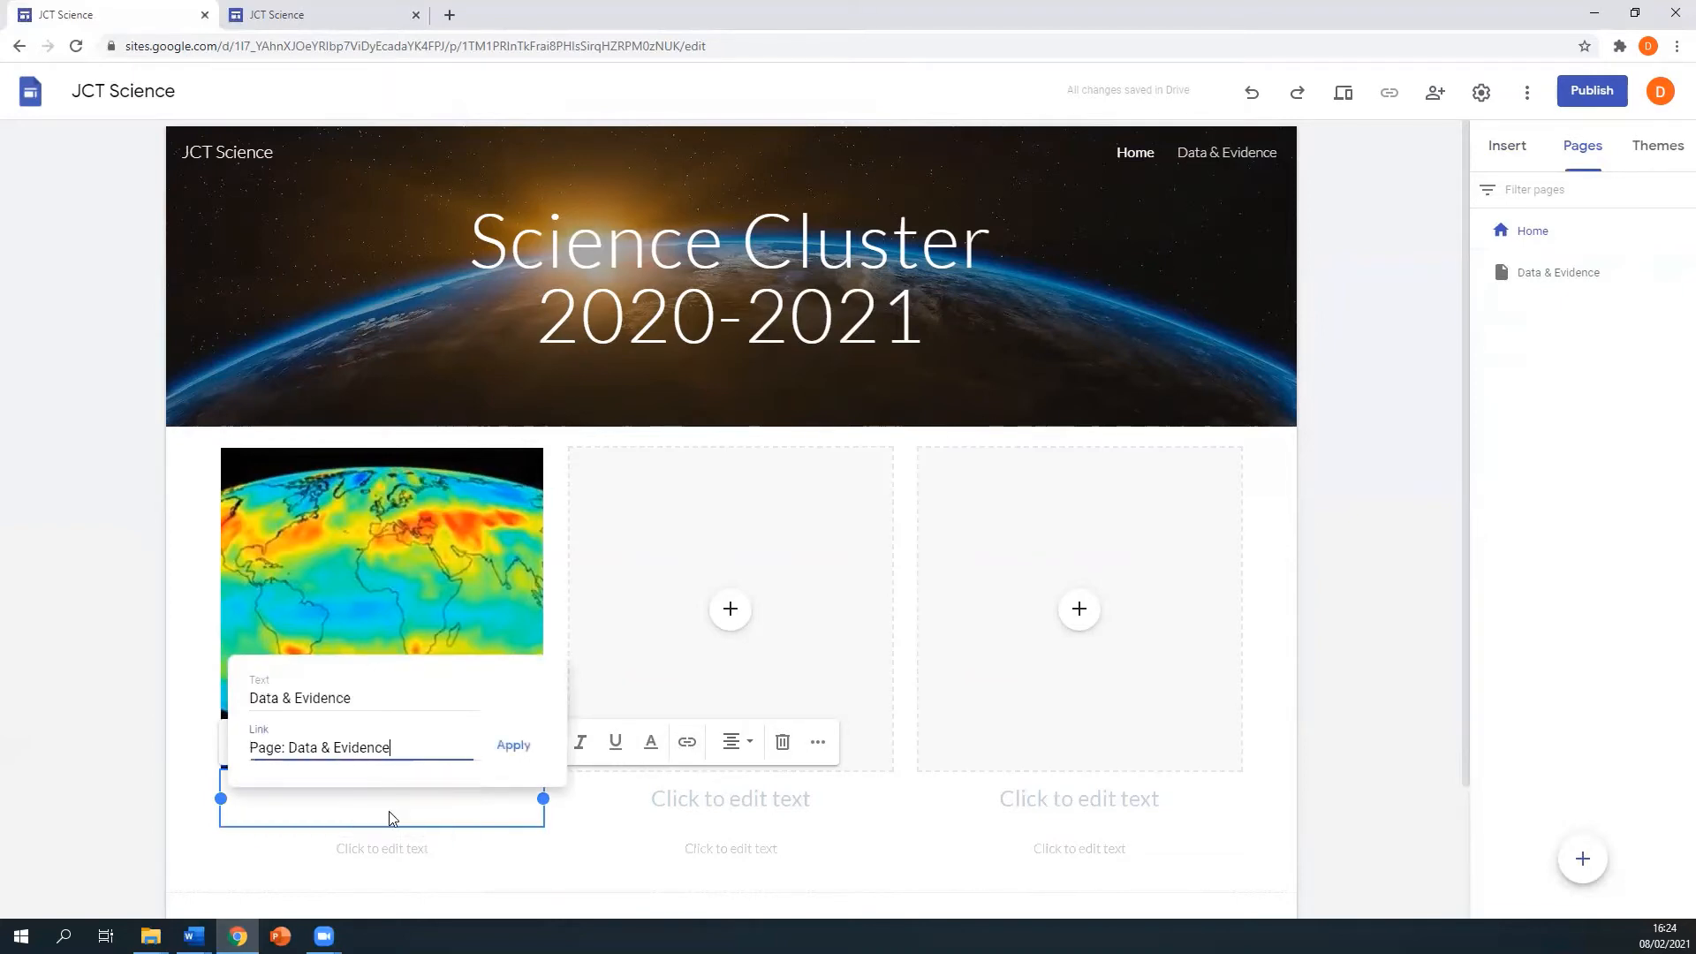
left_click(517, 748)
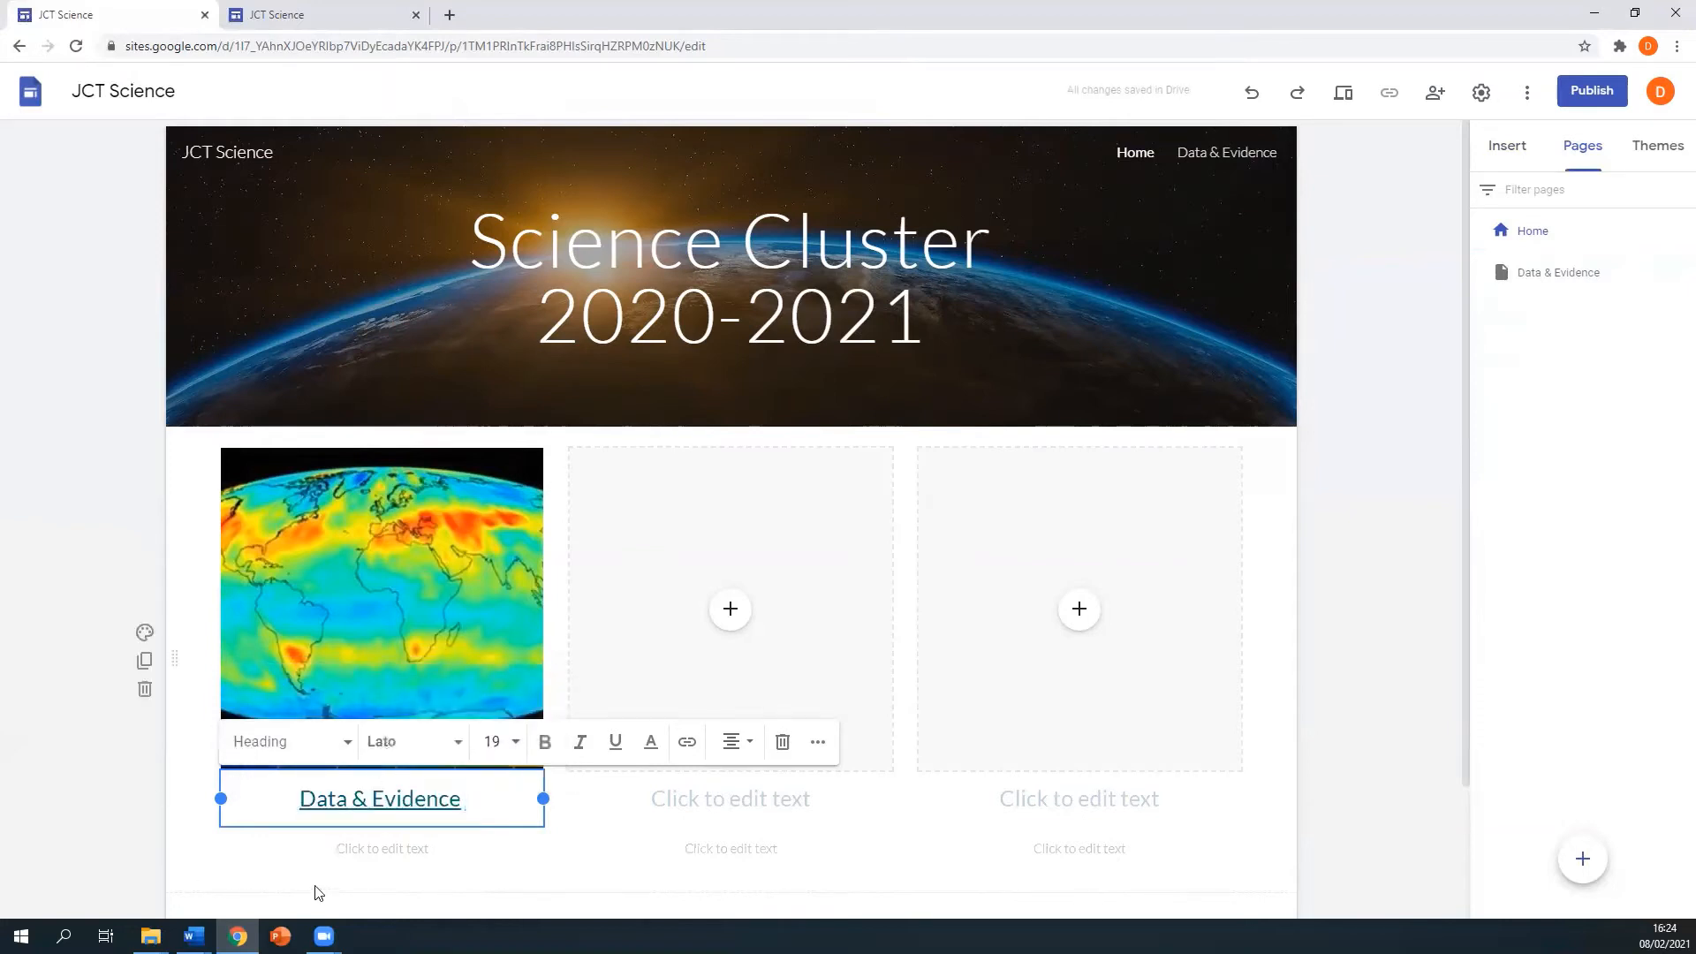
Step: Enter "Individual Learning module" as the description text below the Data & Evidence heading
left_click(380, 849)
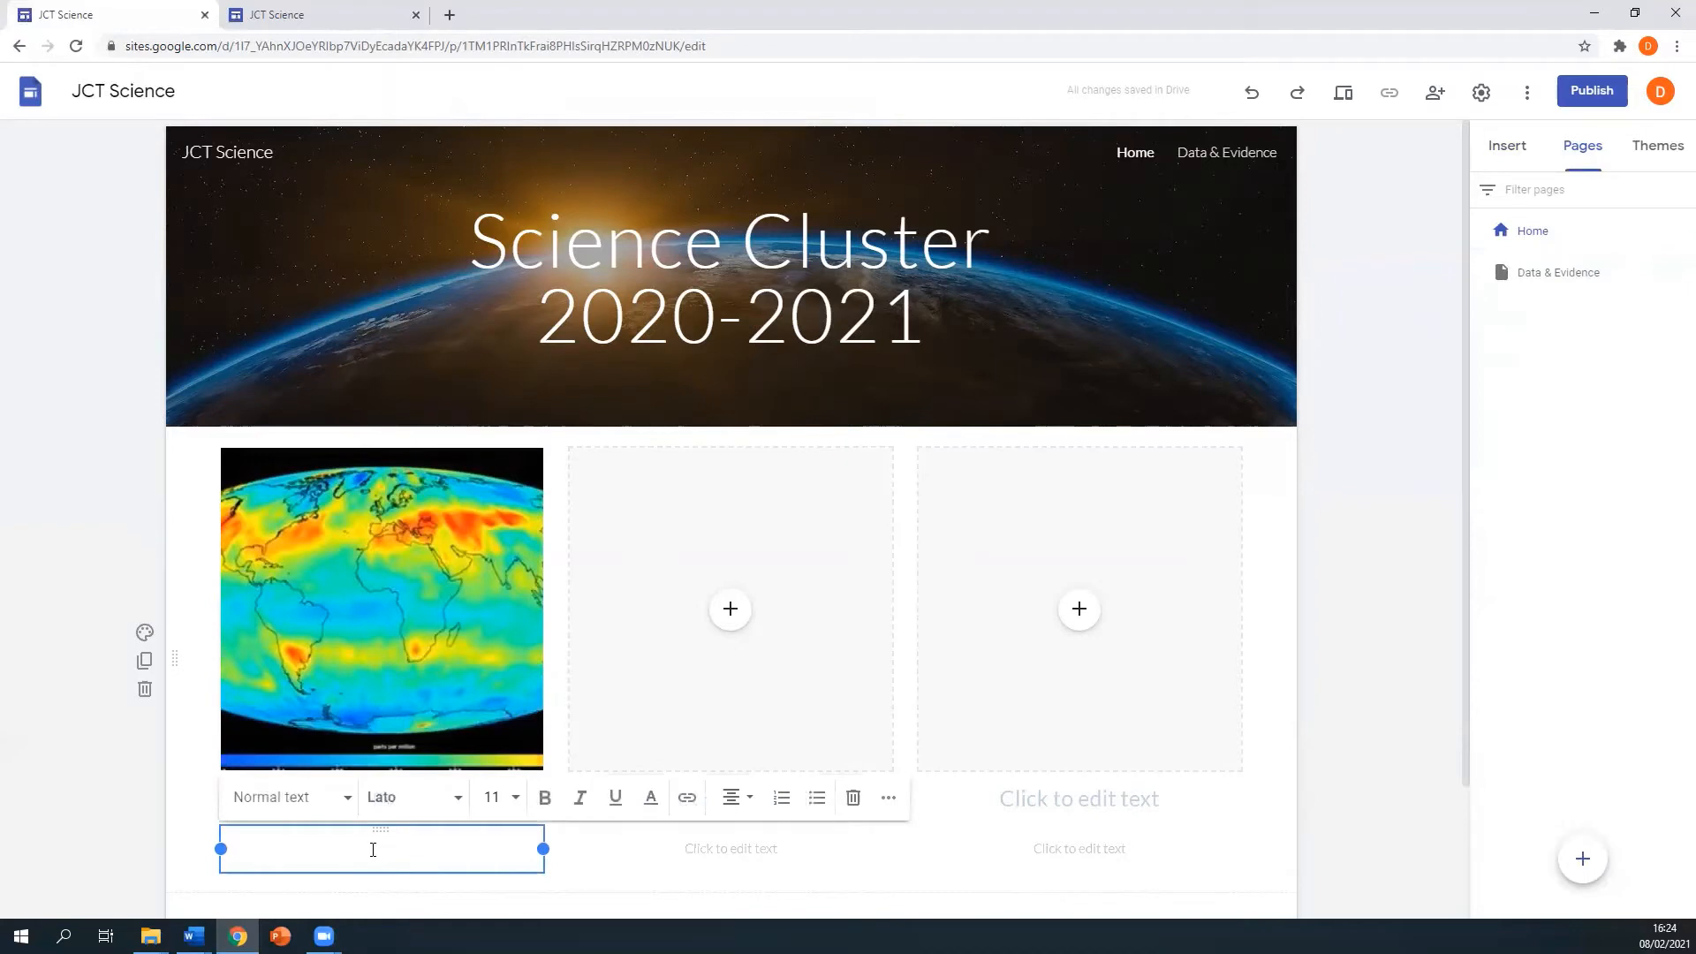
type("Indicidual")
key("BackSpace")
key("BackSpace")
key("BackSpace")
key("BackSpace")
key("BackSpace")
key("BackSpace")
key("BackSpace")
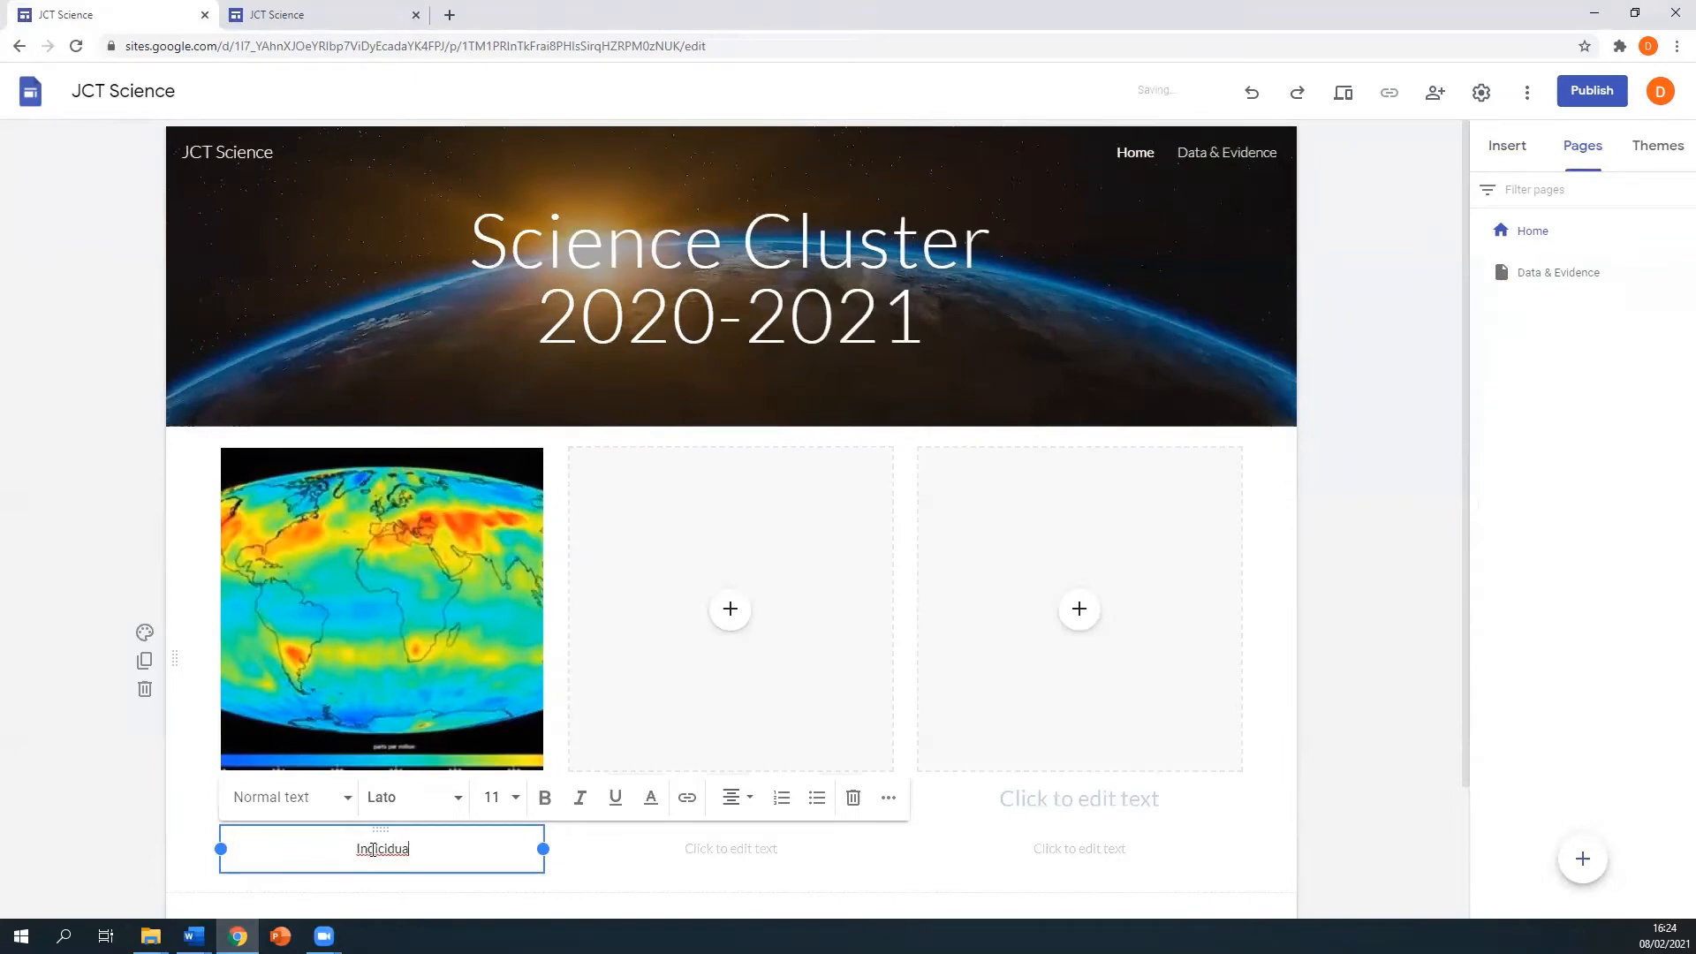
key("BackSpace")
key("BackSpace")
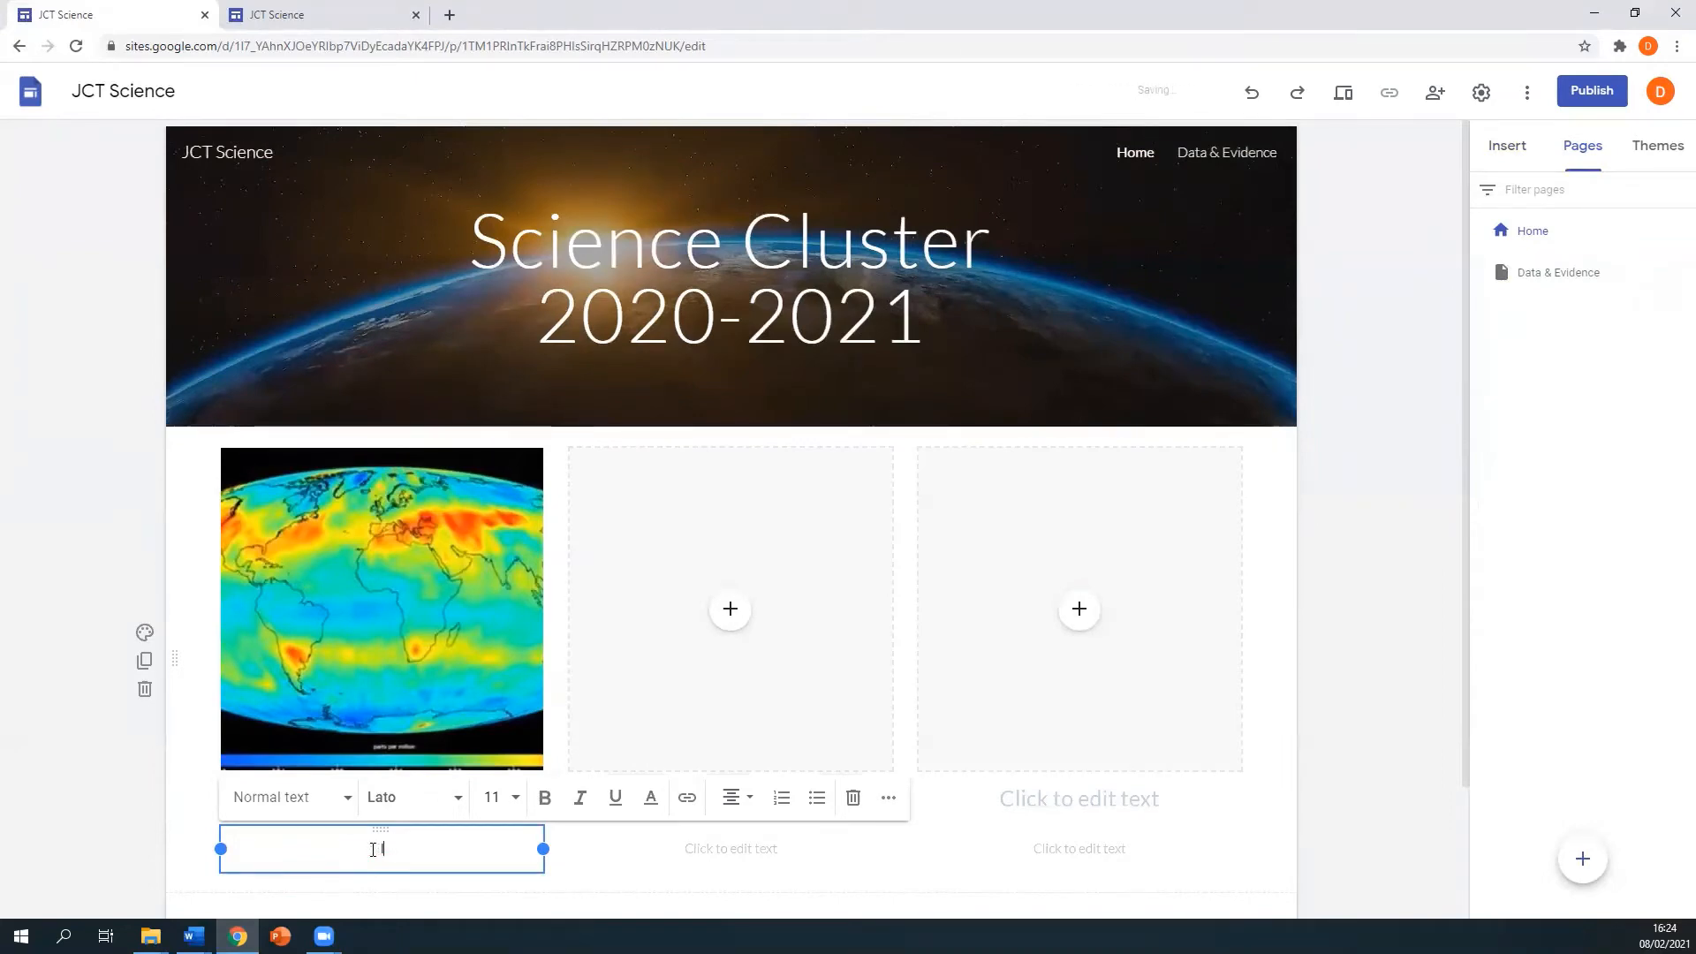
type("dividual ")
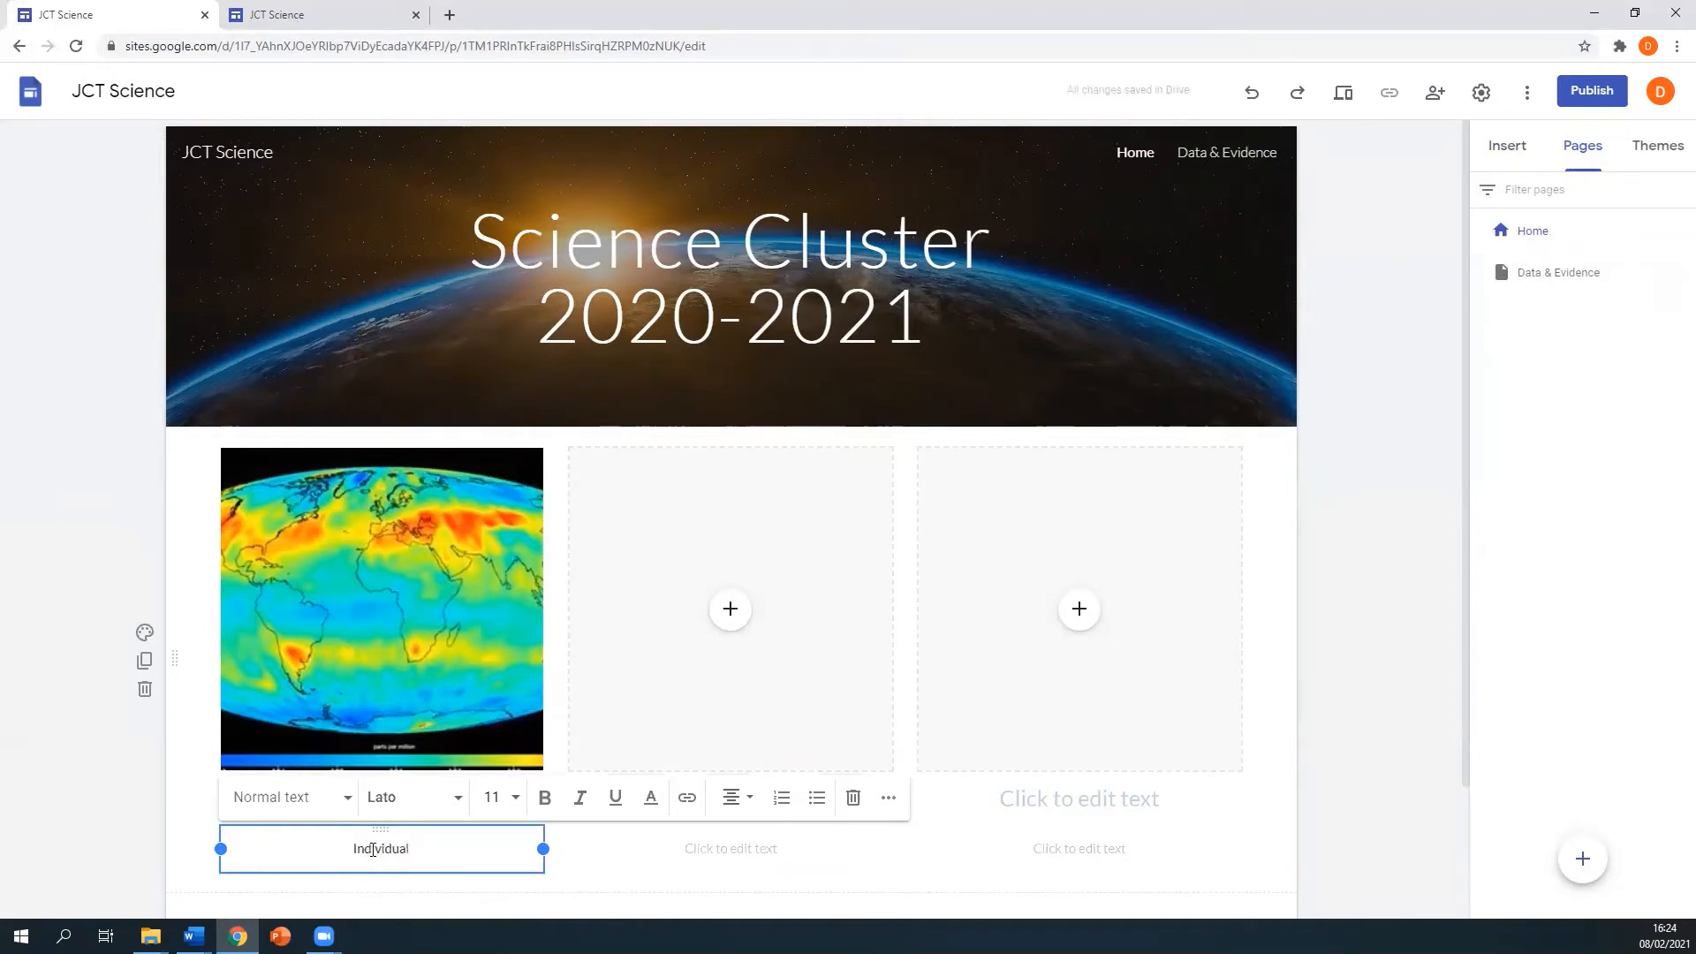
type("Learning module")
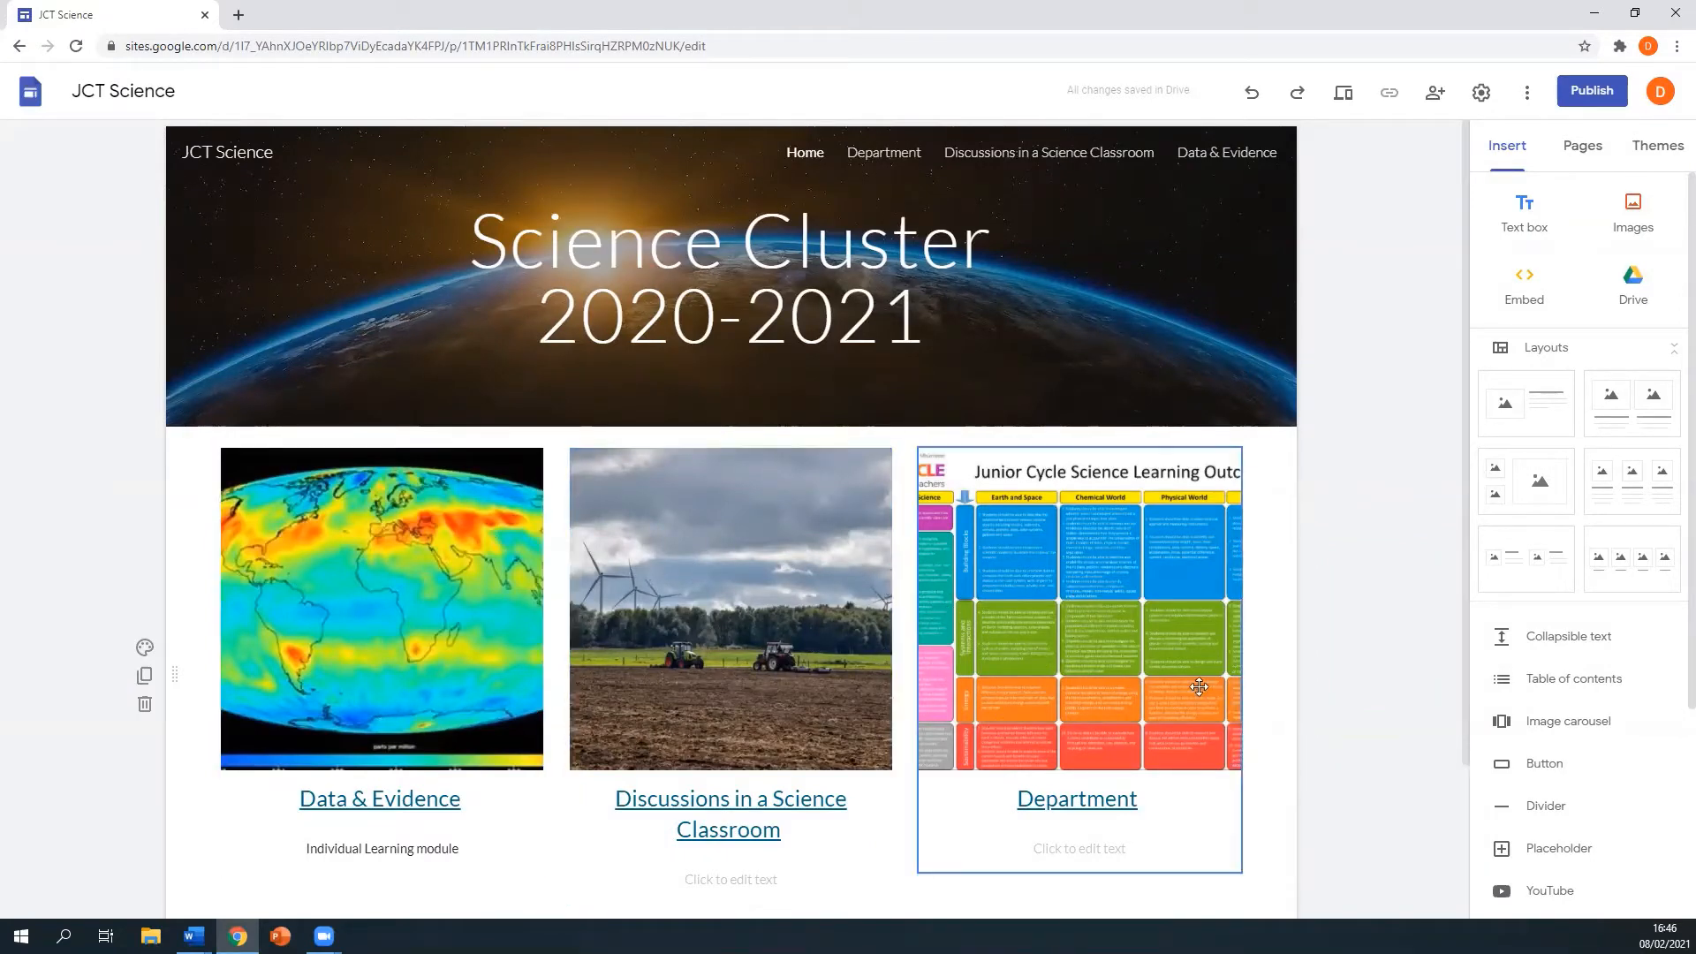
Step: On the Data & Evidence page, embed the ThingLink self-directed learning module from its copied HTML embed code
left_click(1581, 148)
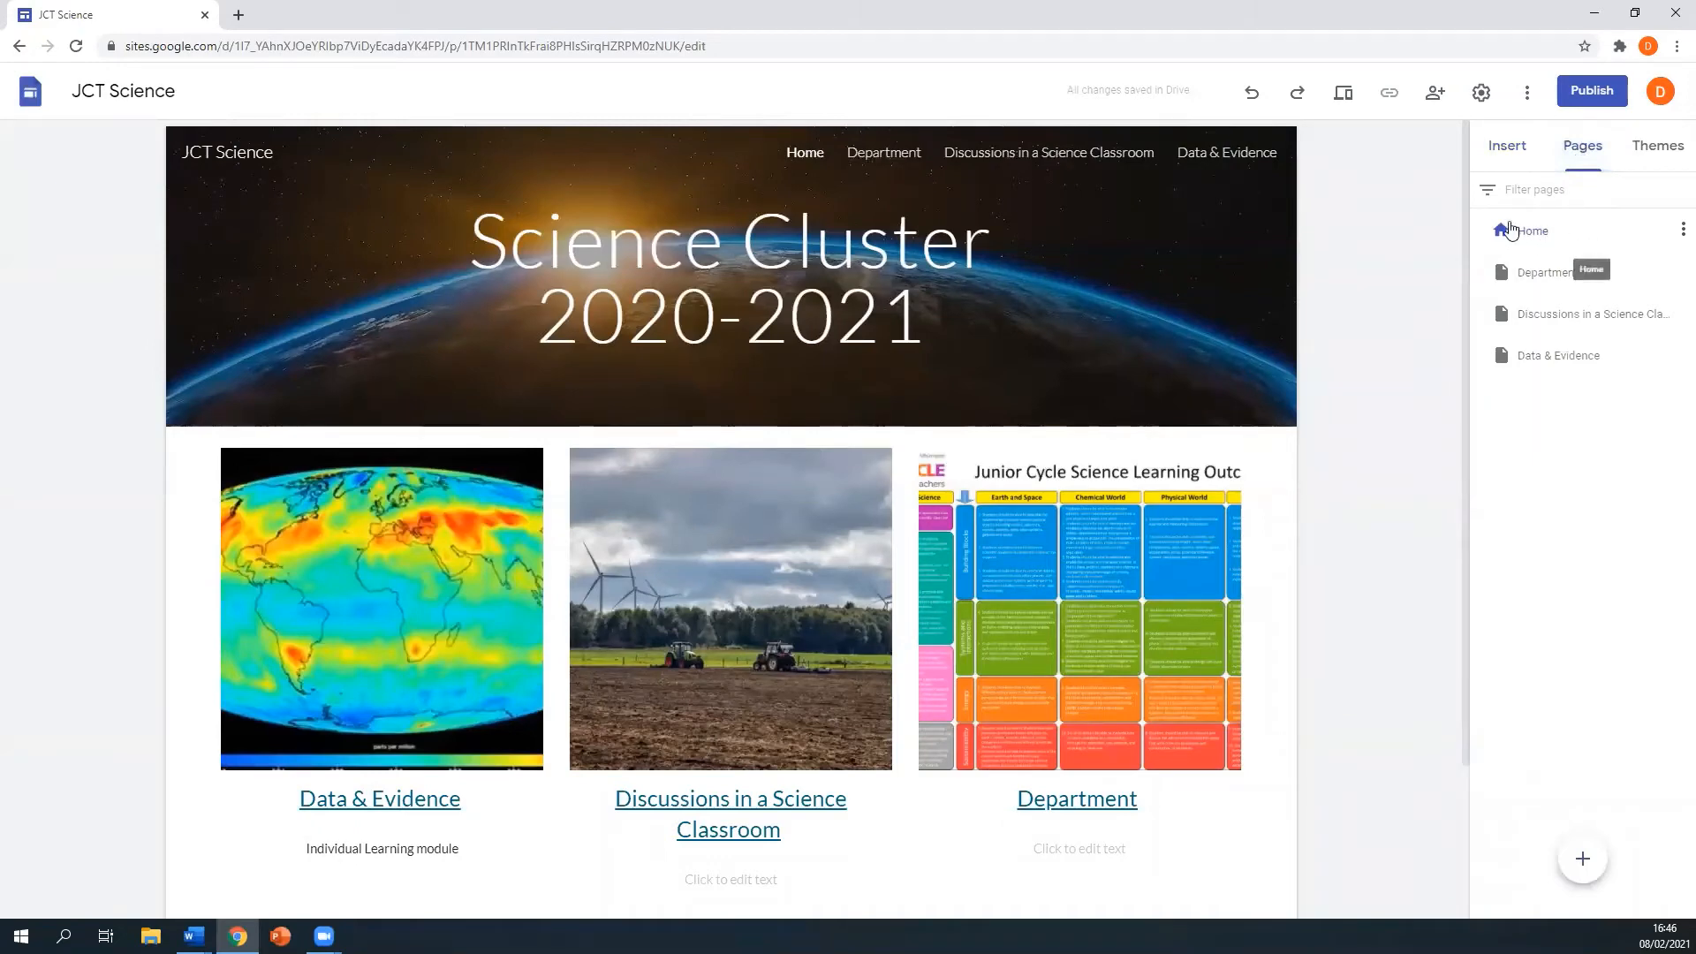
left_click(1553, 358)
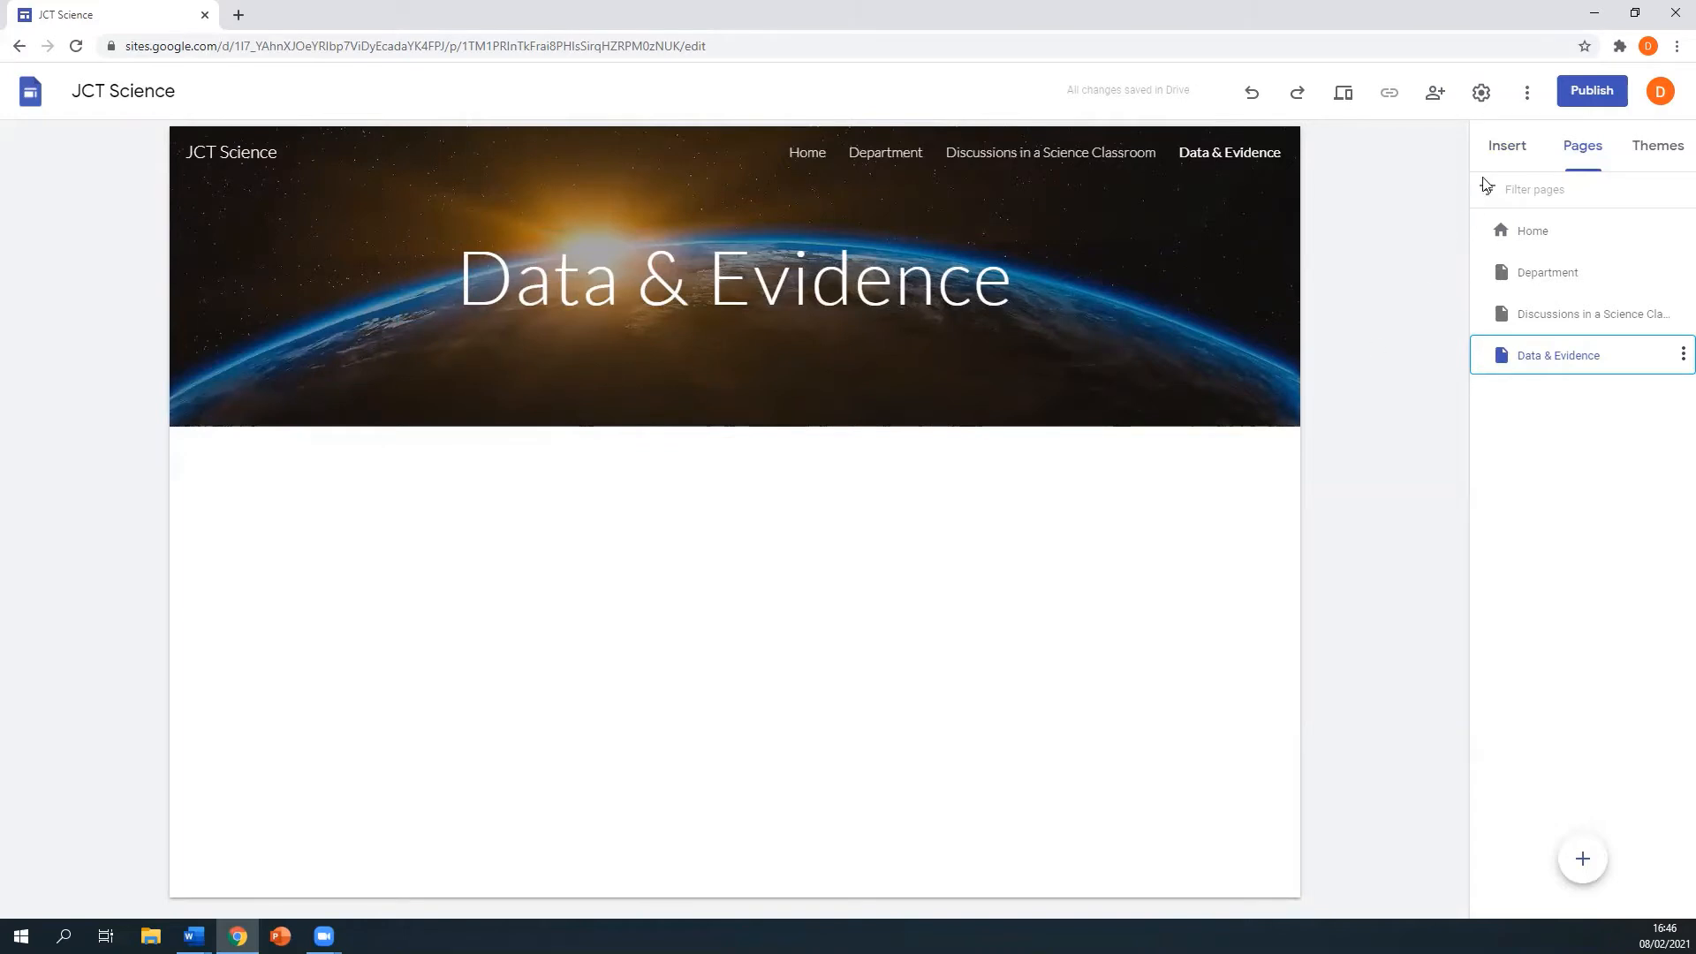
left_click(1495, 151)
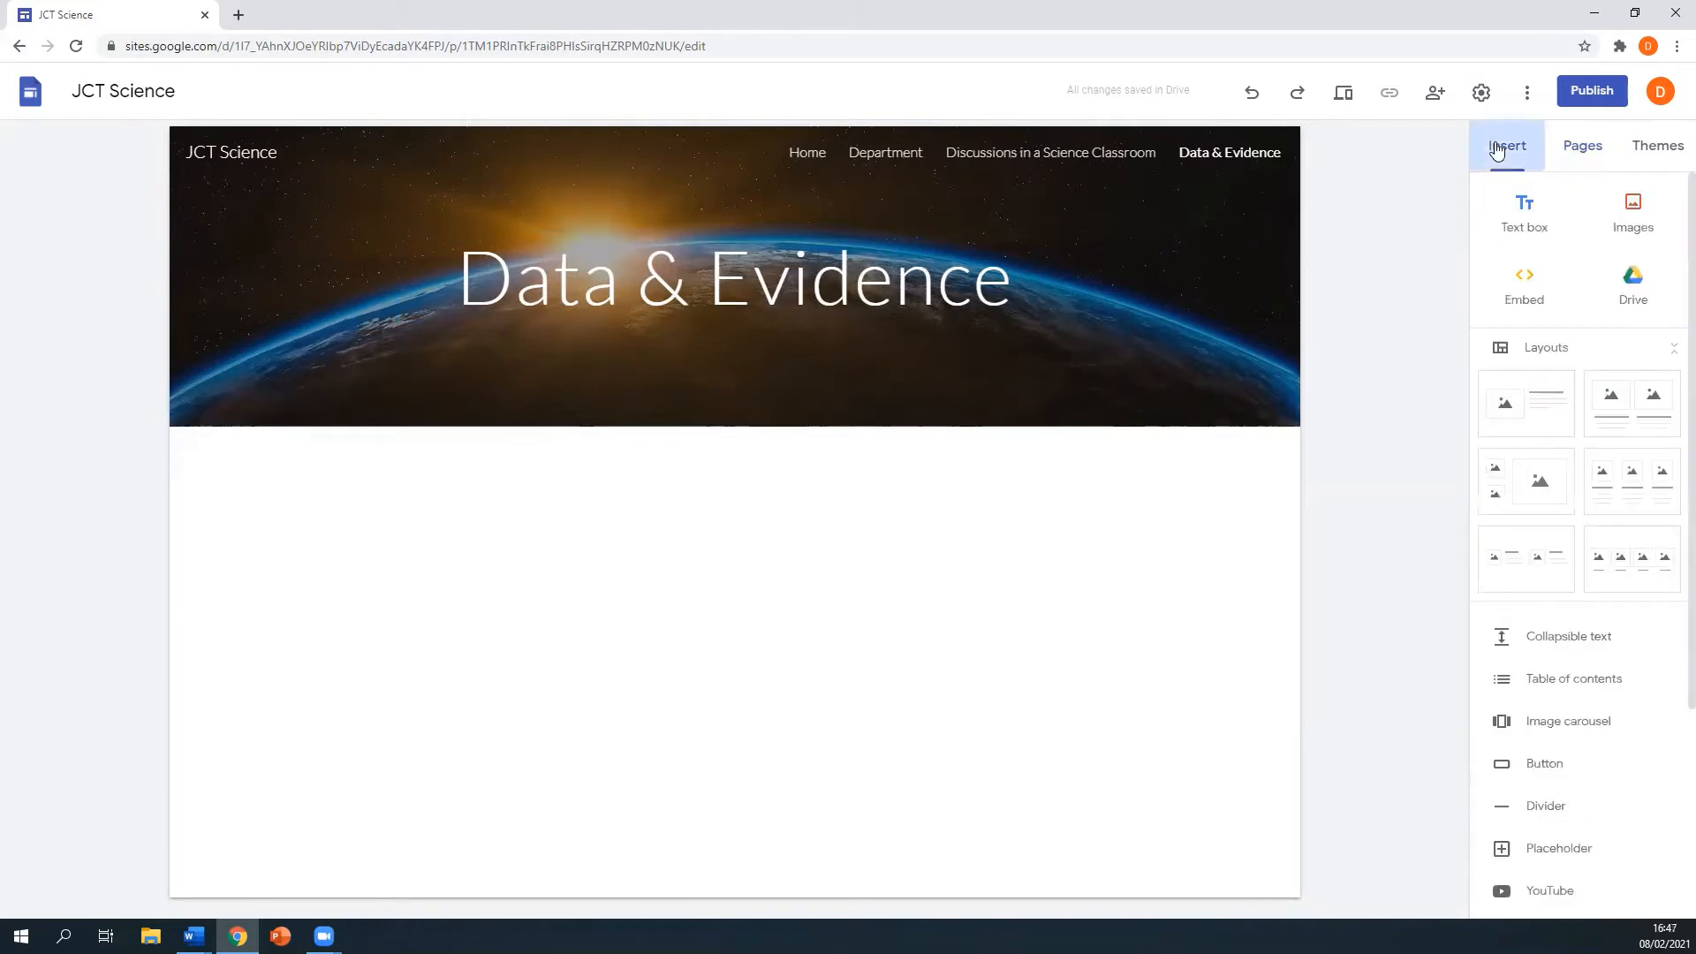
left_click(1525, 291)
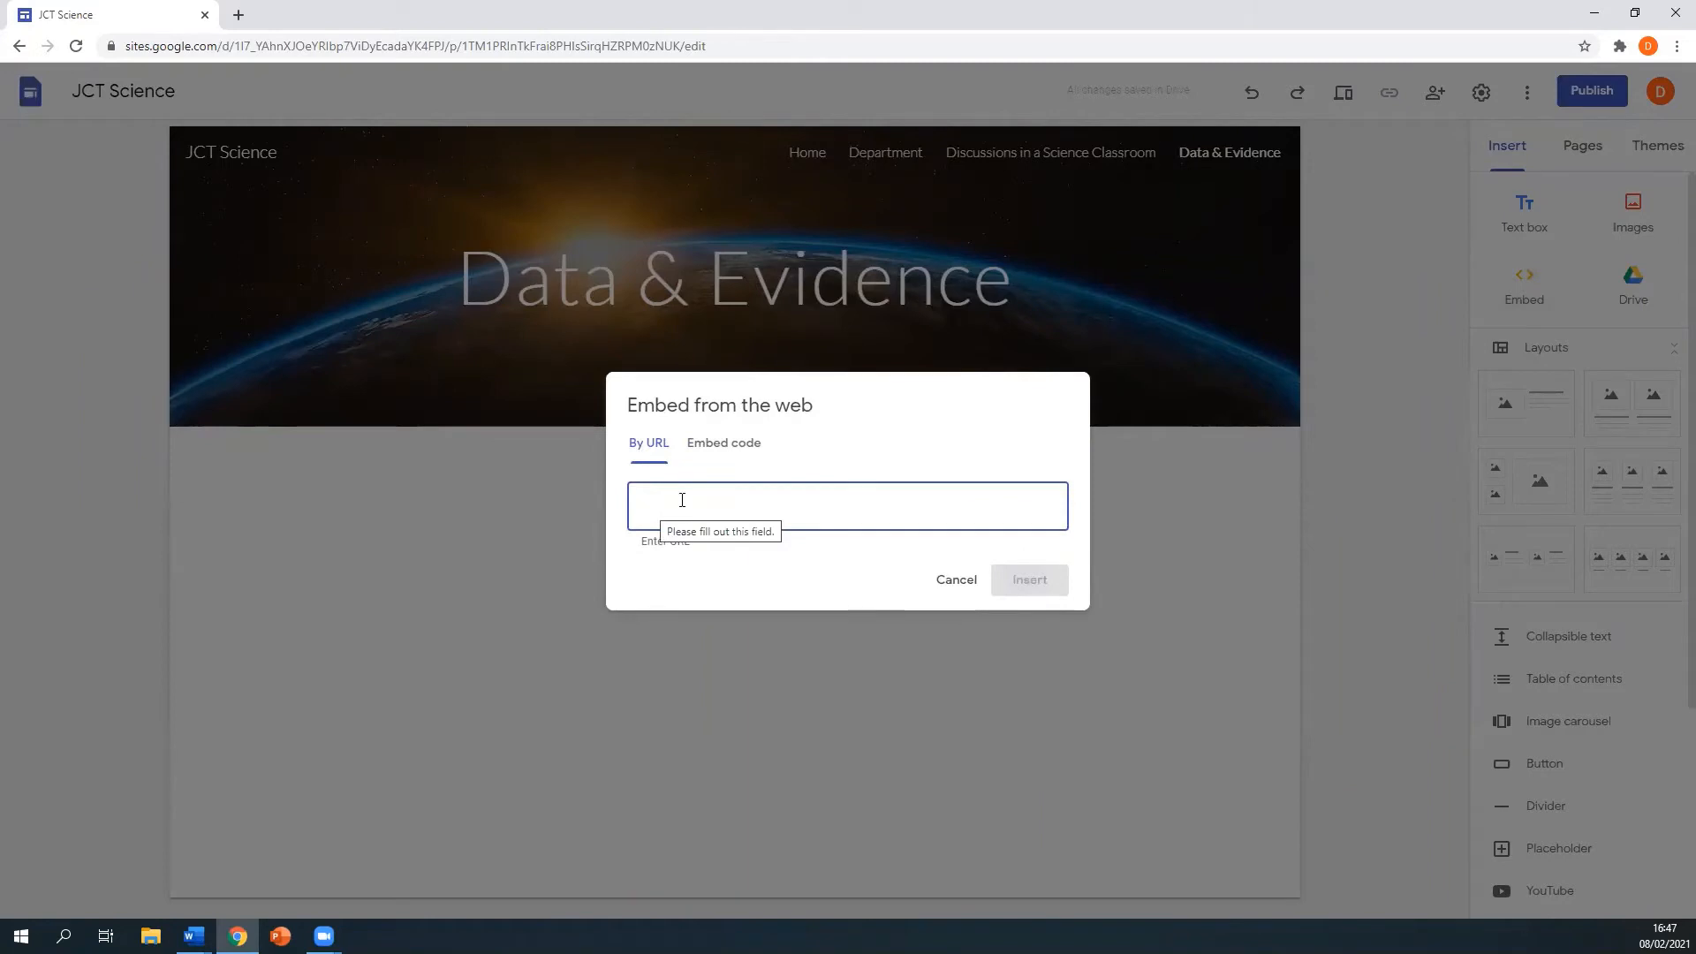
left_click(719, 445)
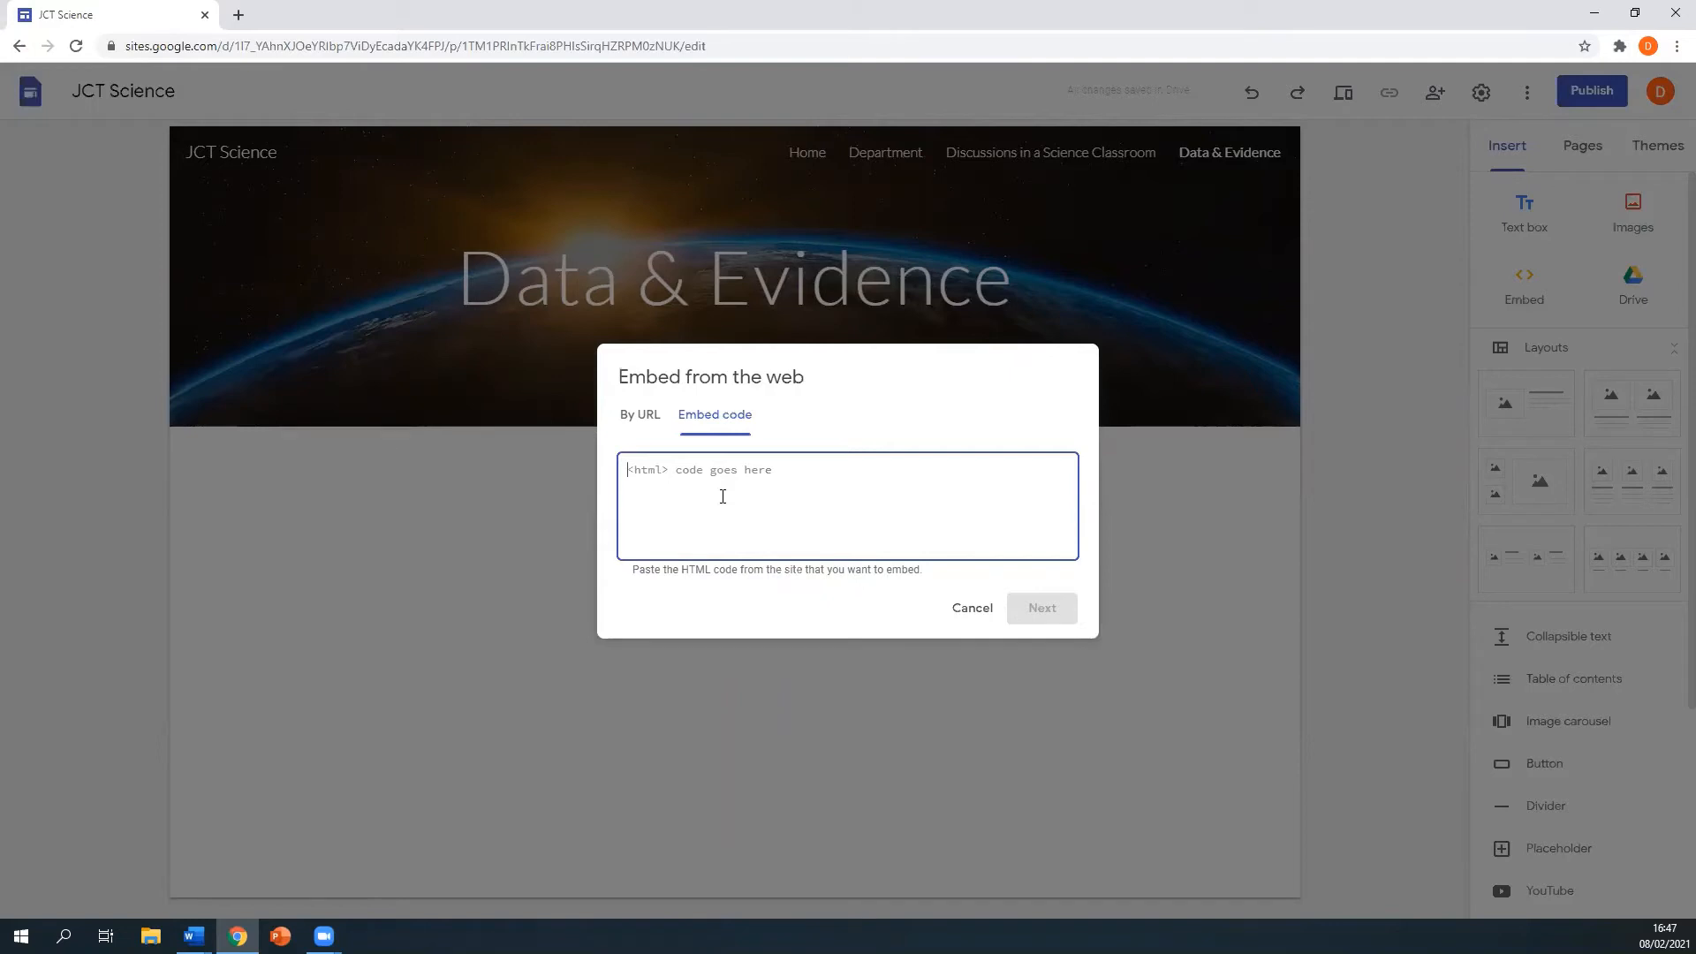
key("ctrl+v")
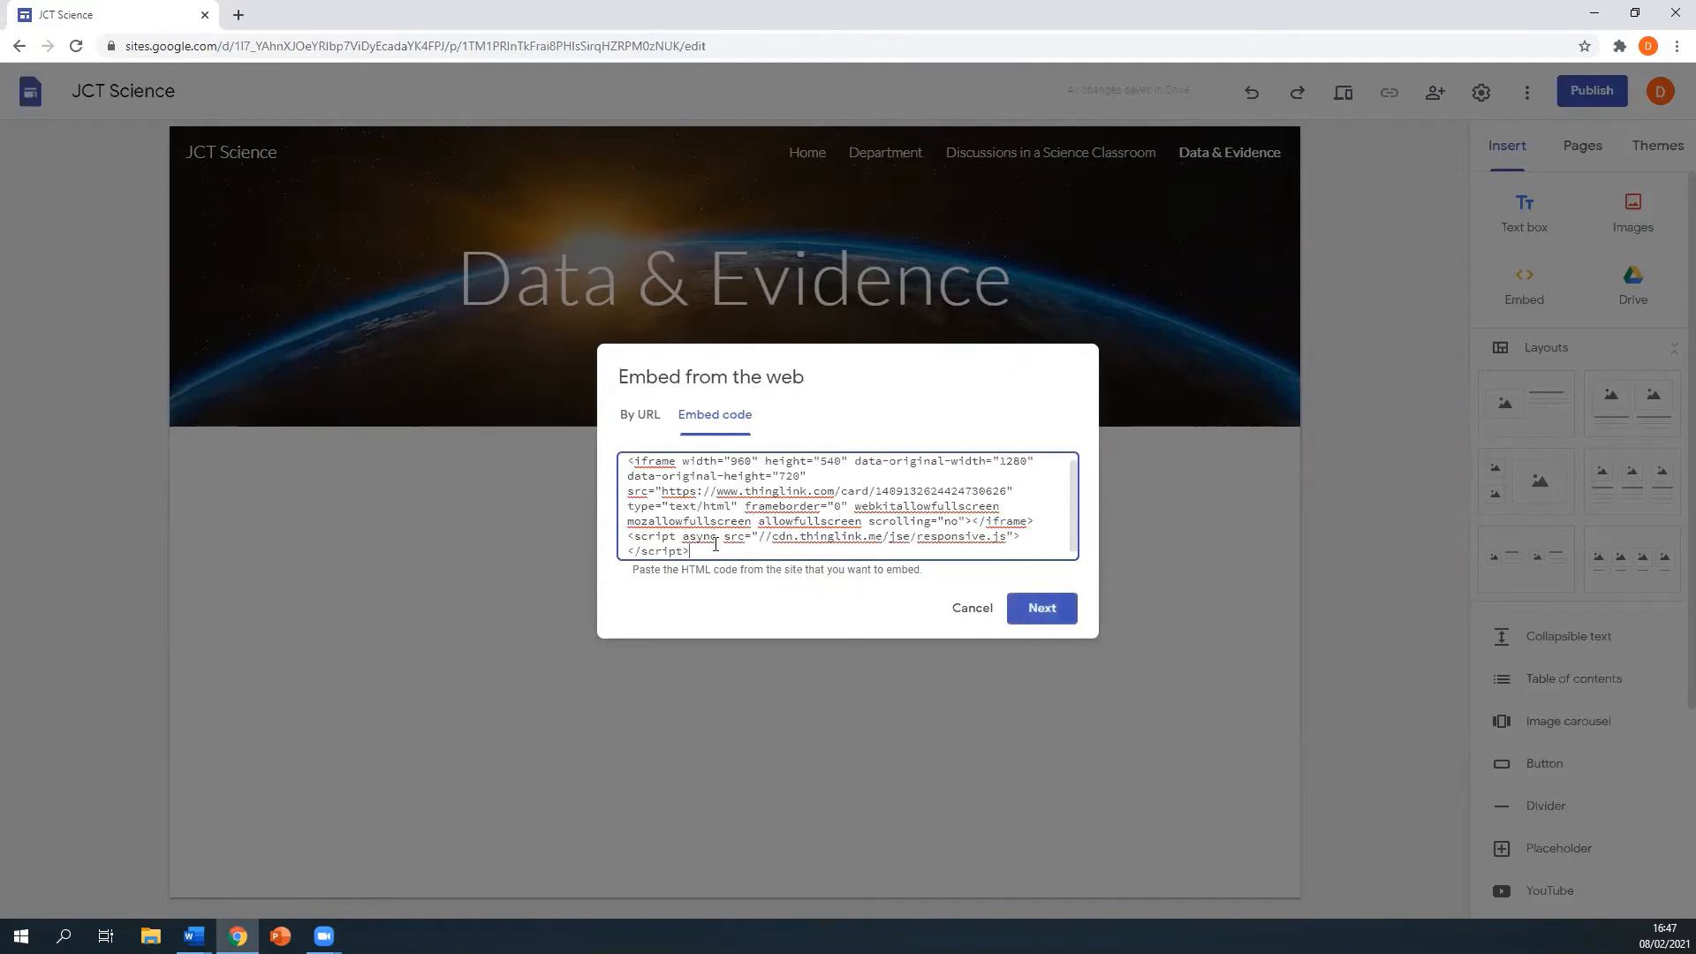
left_click(1042, 609)
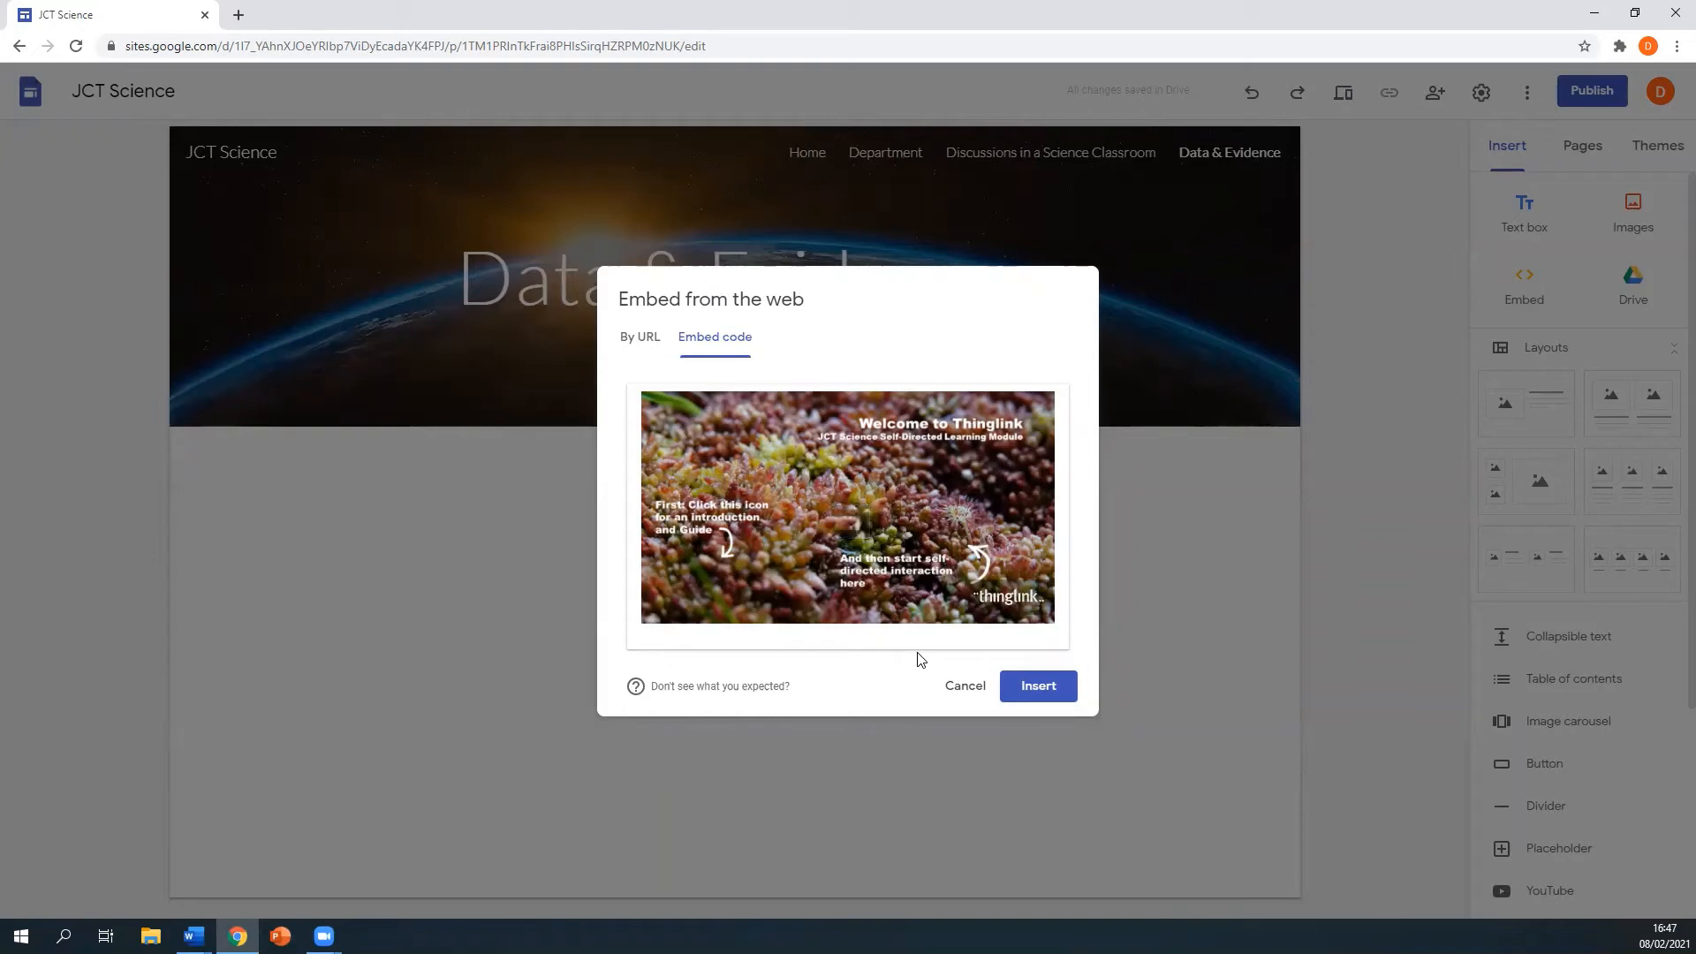
left_click(1051, 693)
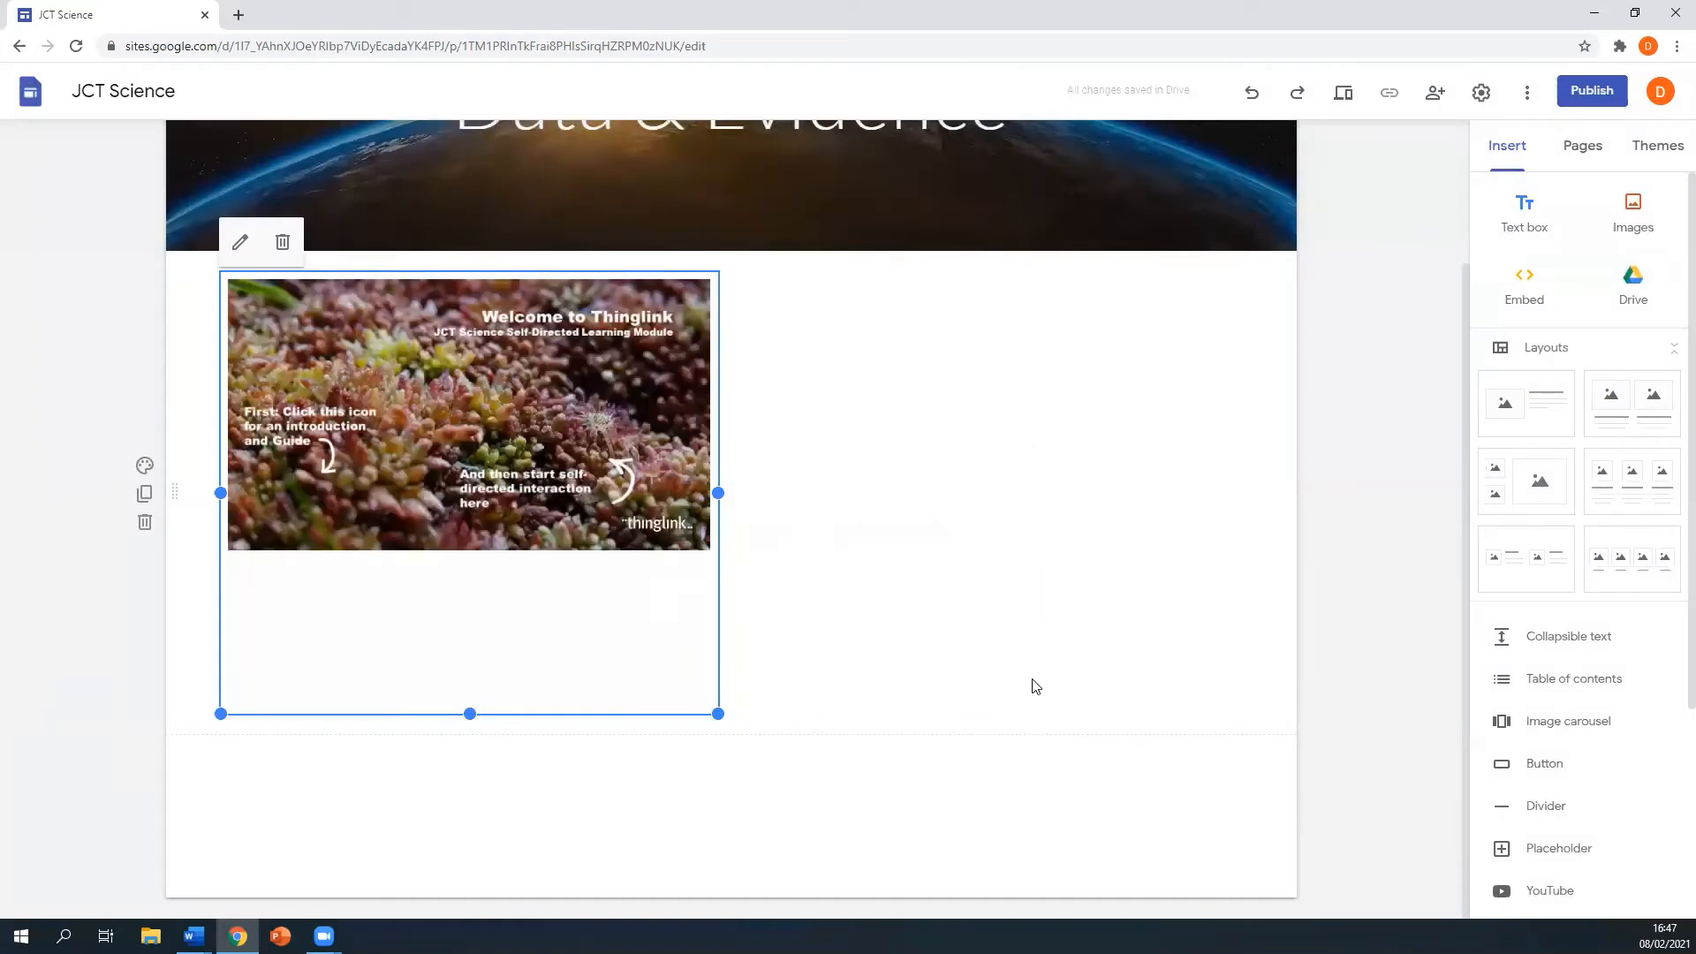
Step: Centre the embedded ThingLink module below the header and enlarge it to nearly the full content width
left_click_drag(719, 636, 795, 617)
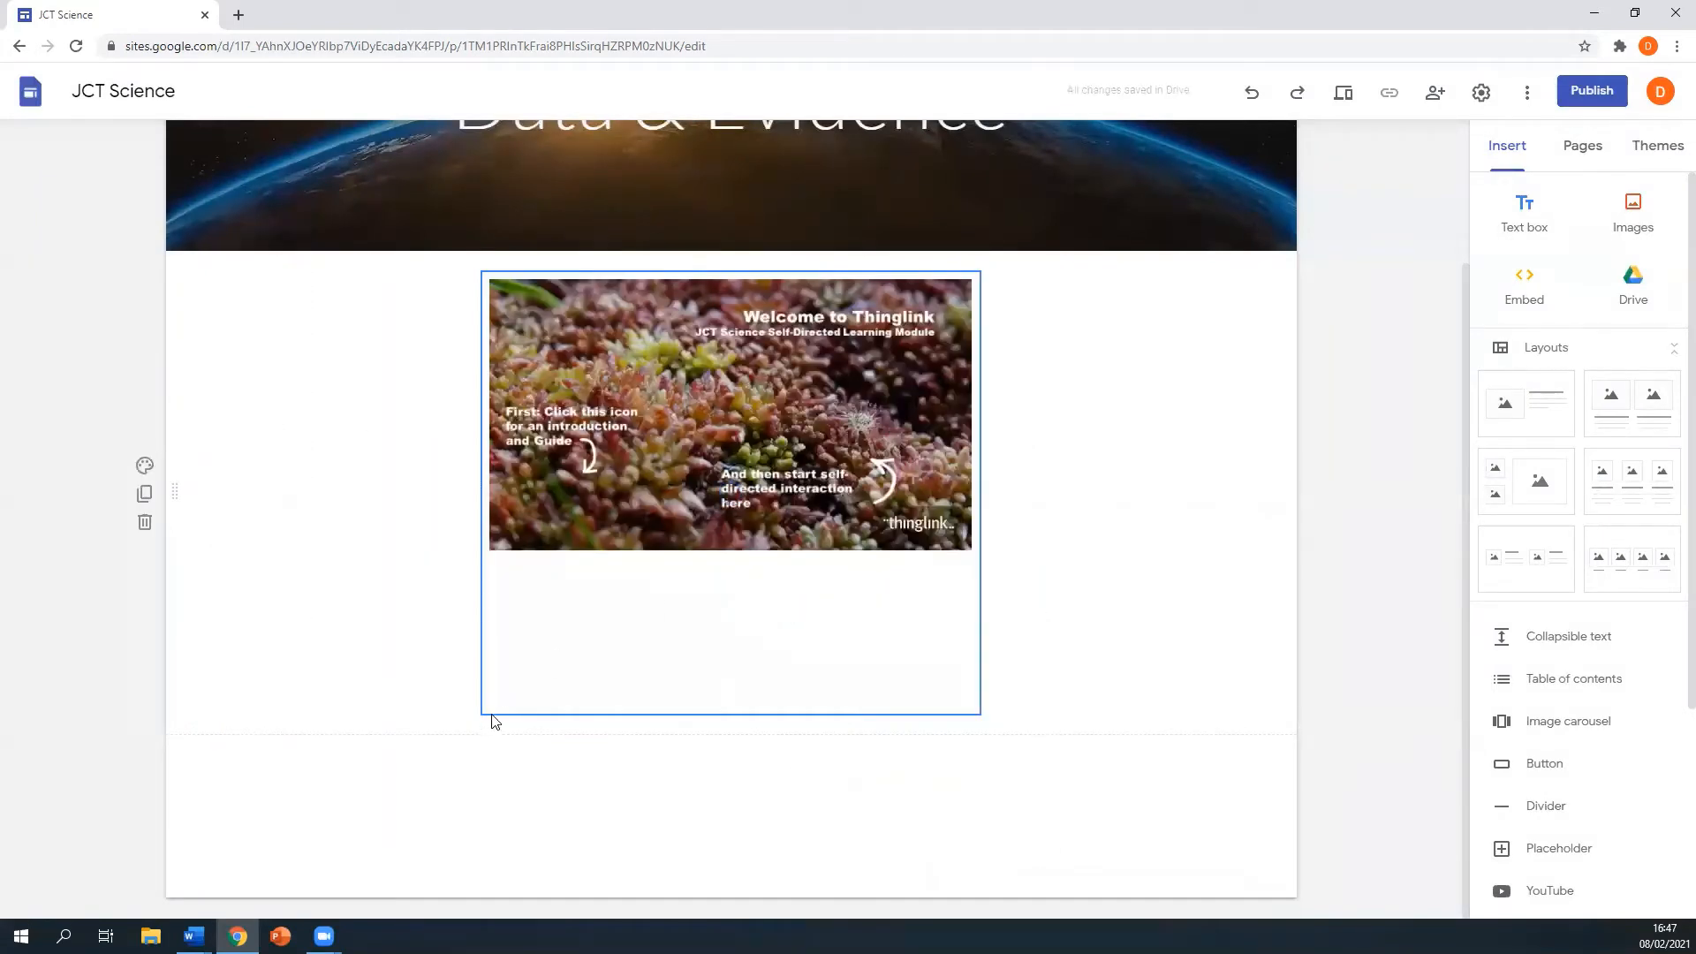
left_click(515, 666)
left_click_drag(481, 713, 231, 791)
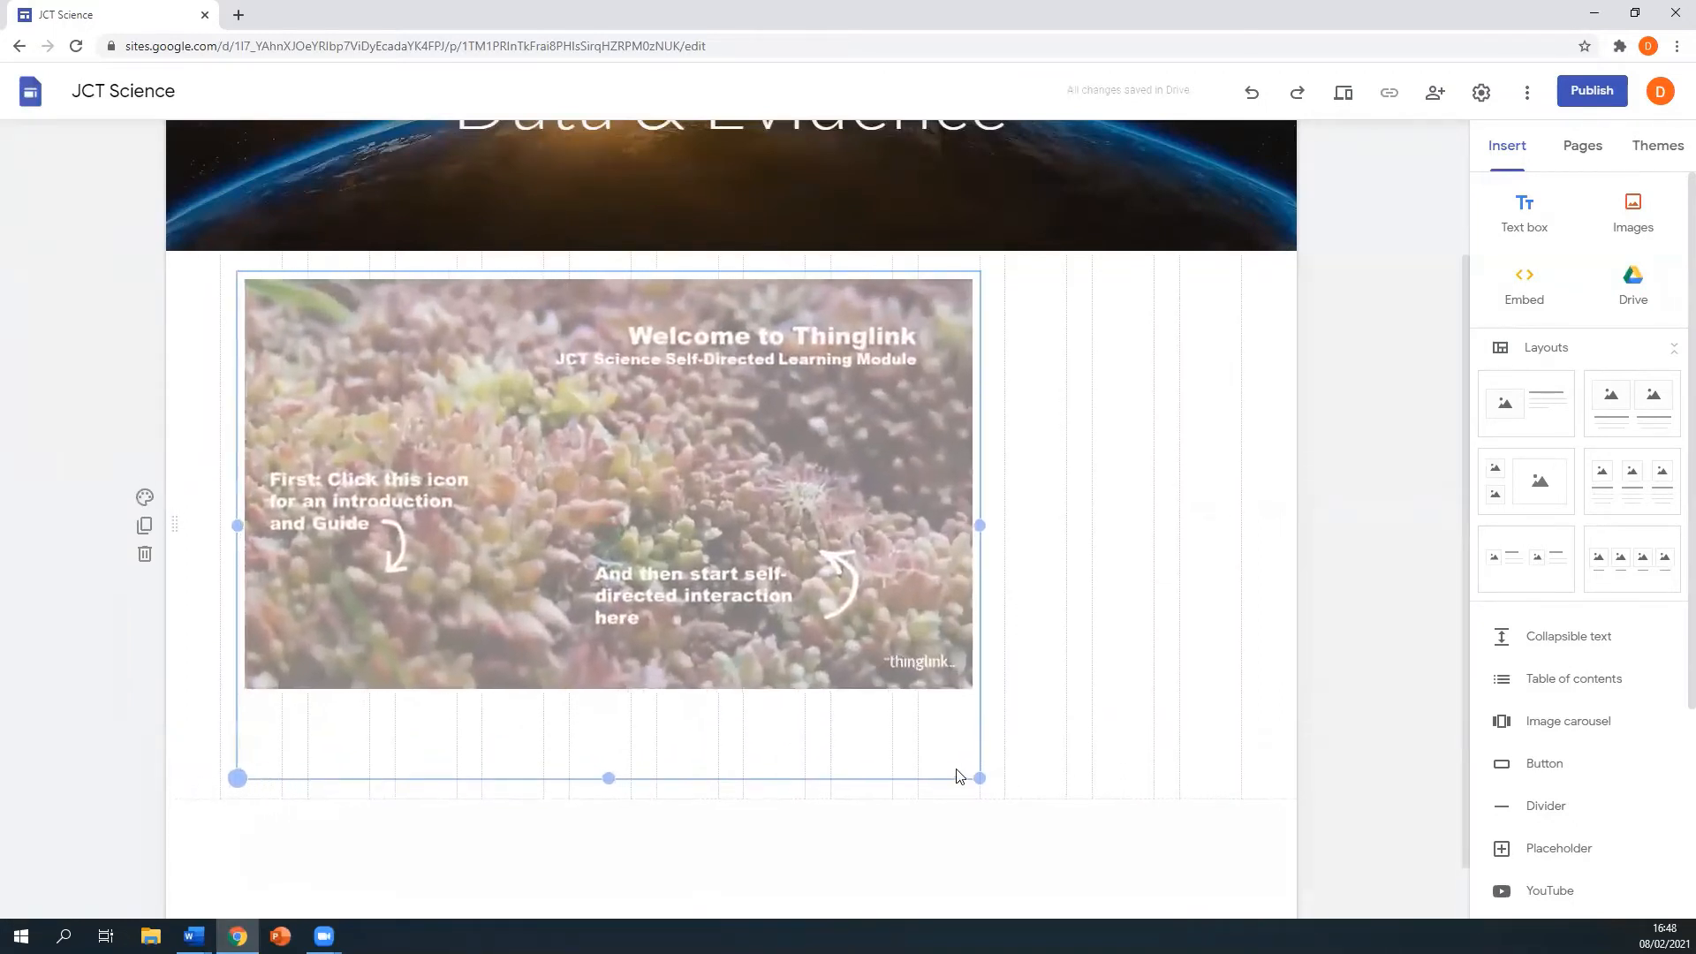
left_click_drag(978, 777, 1157, 837)
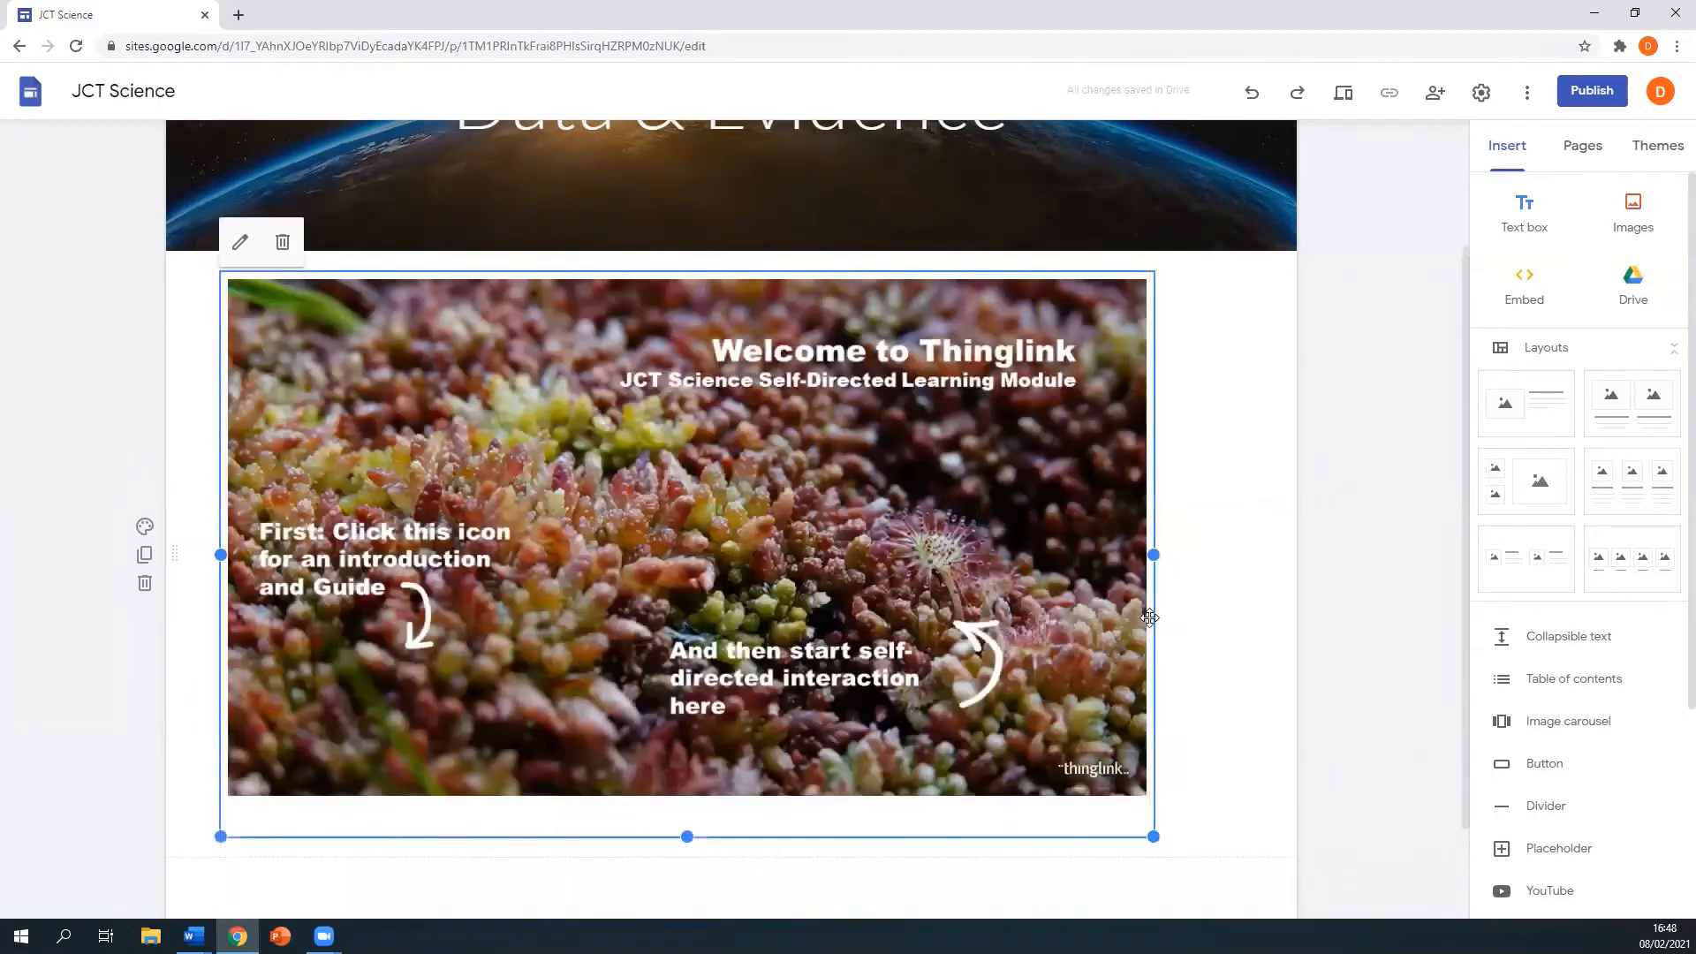
left_click_drag(1149, 617, 1172, 621)
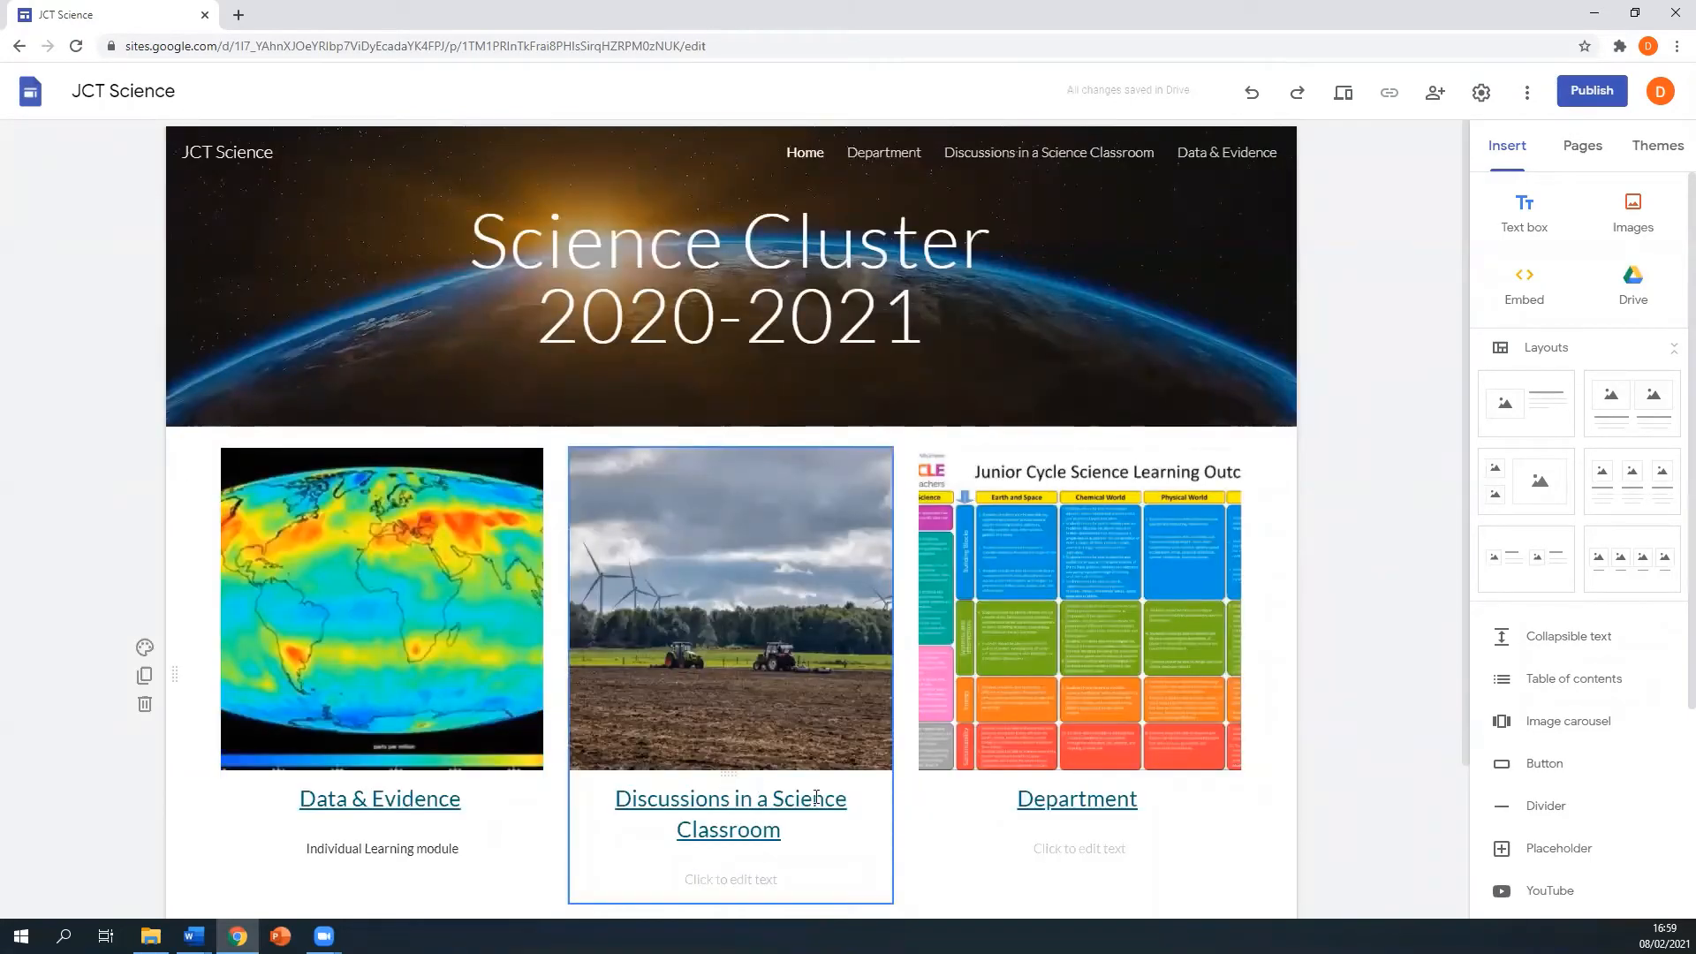
Step: On the Discussions in a Science Classroom page, insert the layout with two small images, each with text beside it
left_click(1582, 147)
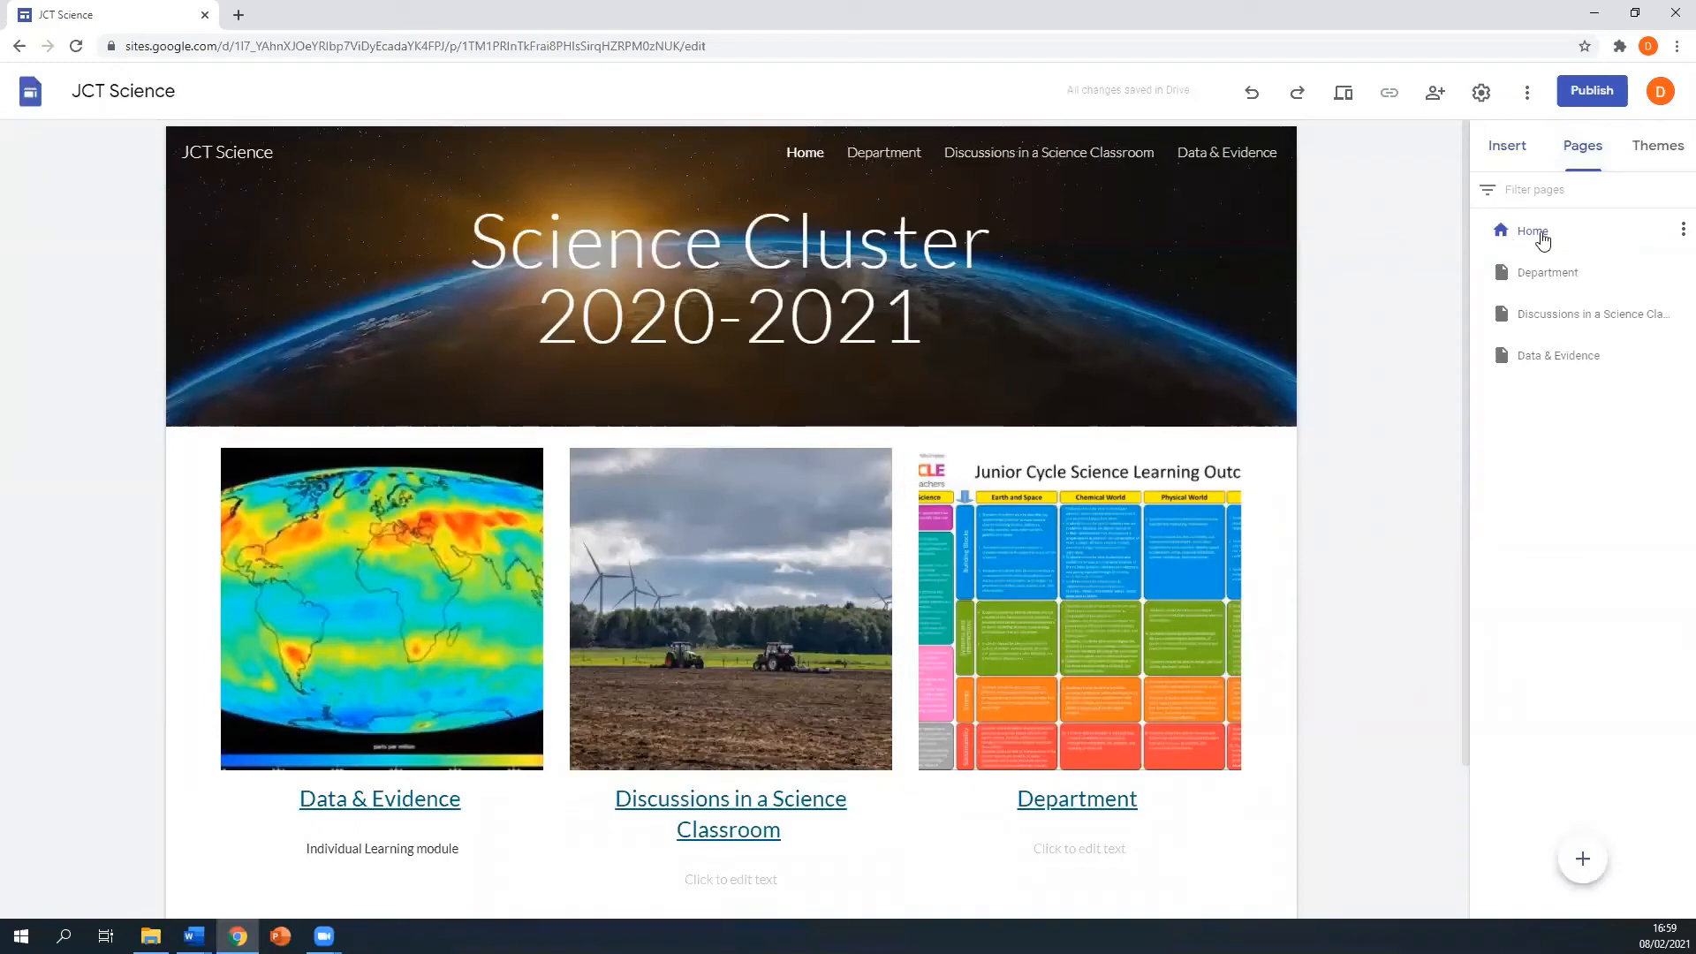
left_click(1580, 319)
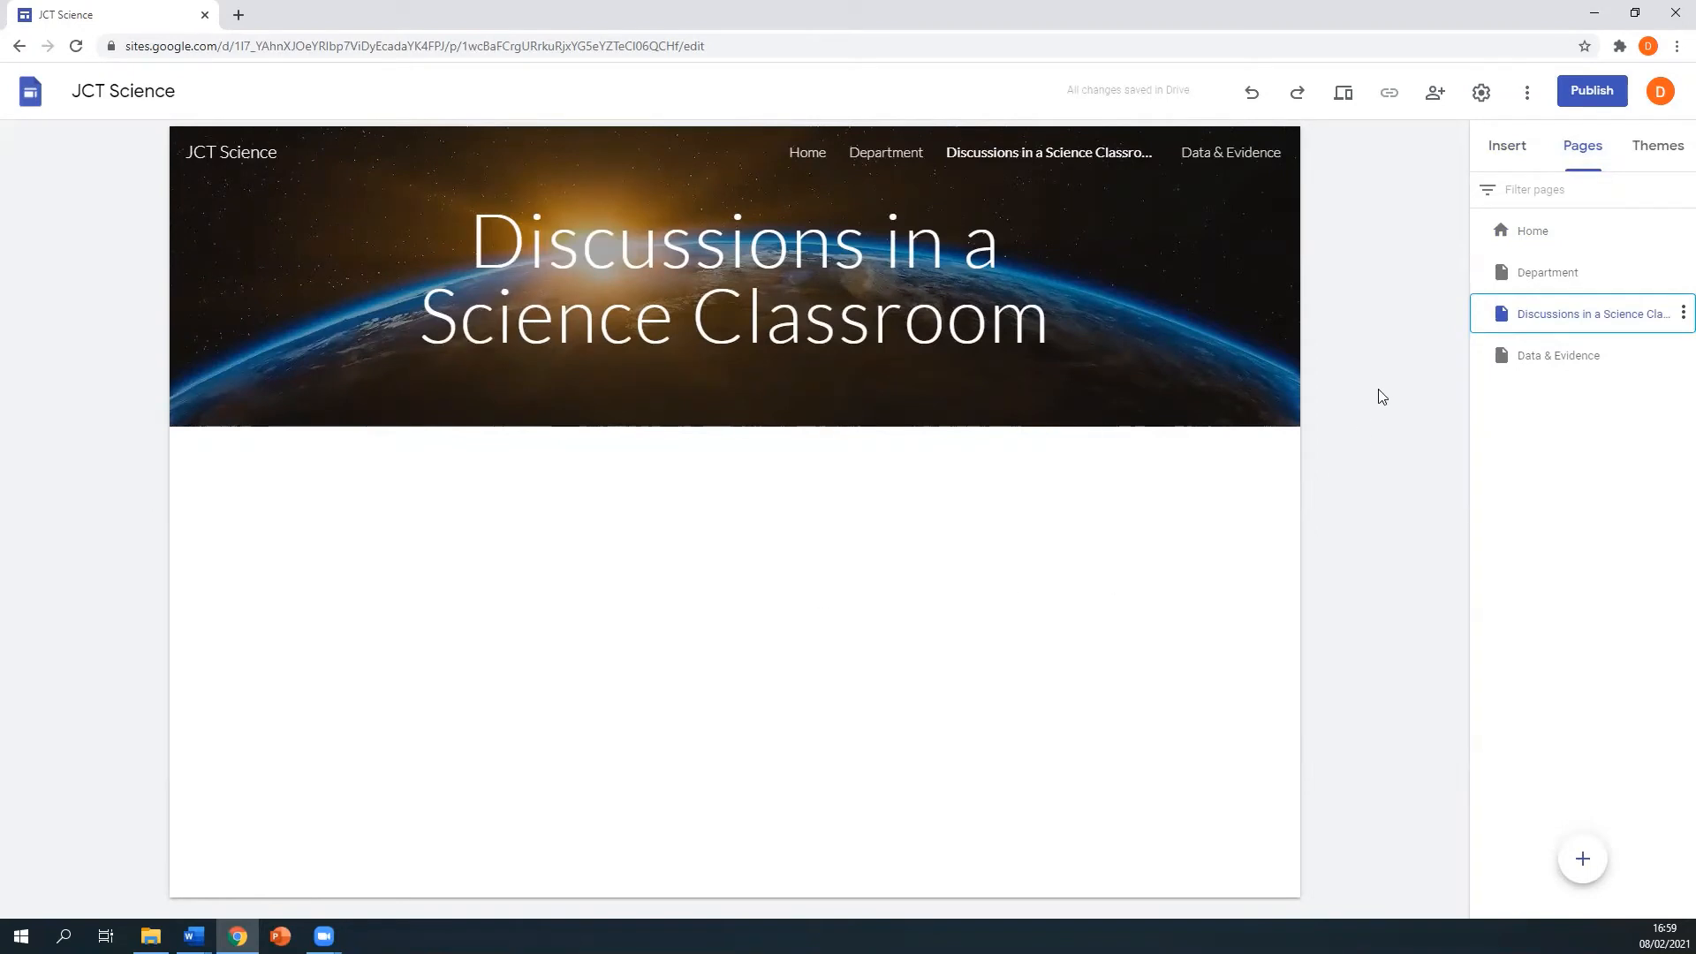
left_click(1509, 148)
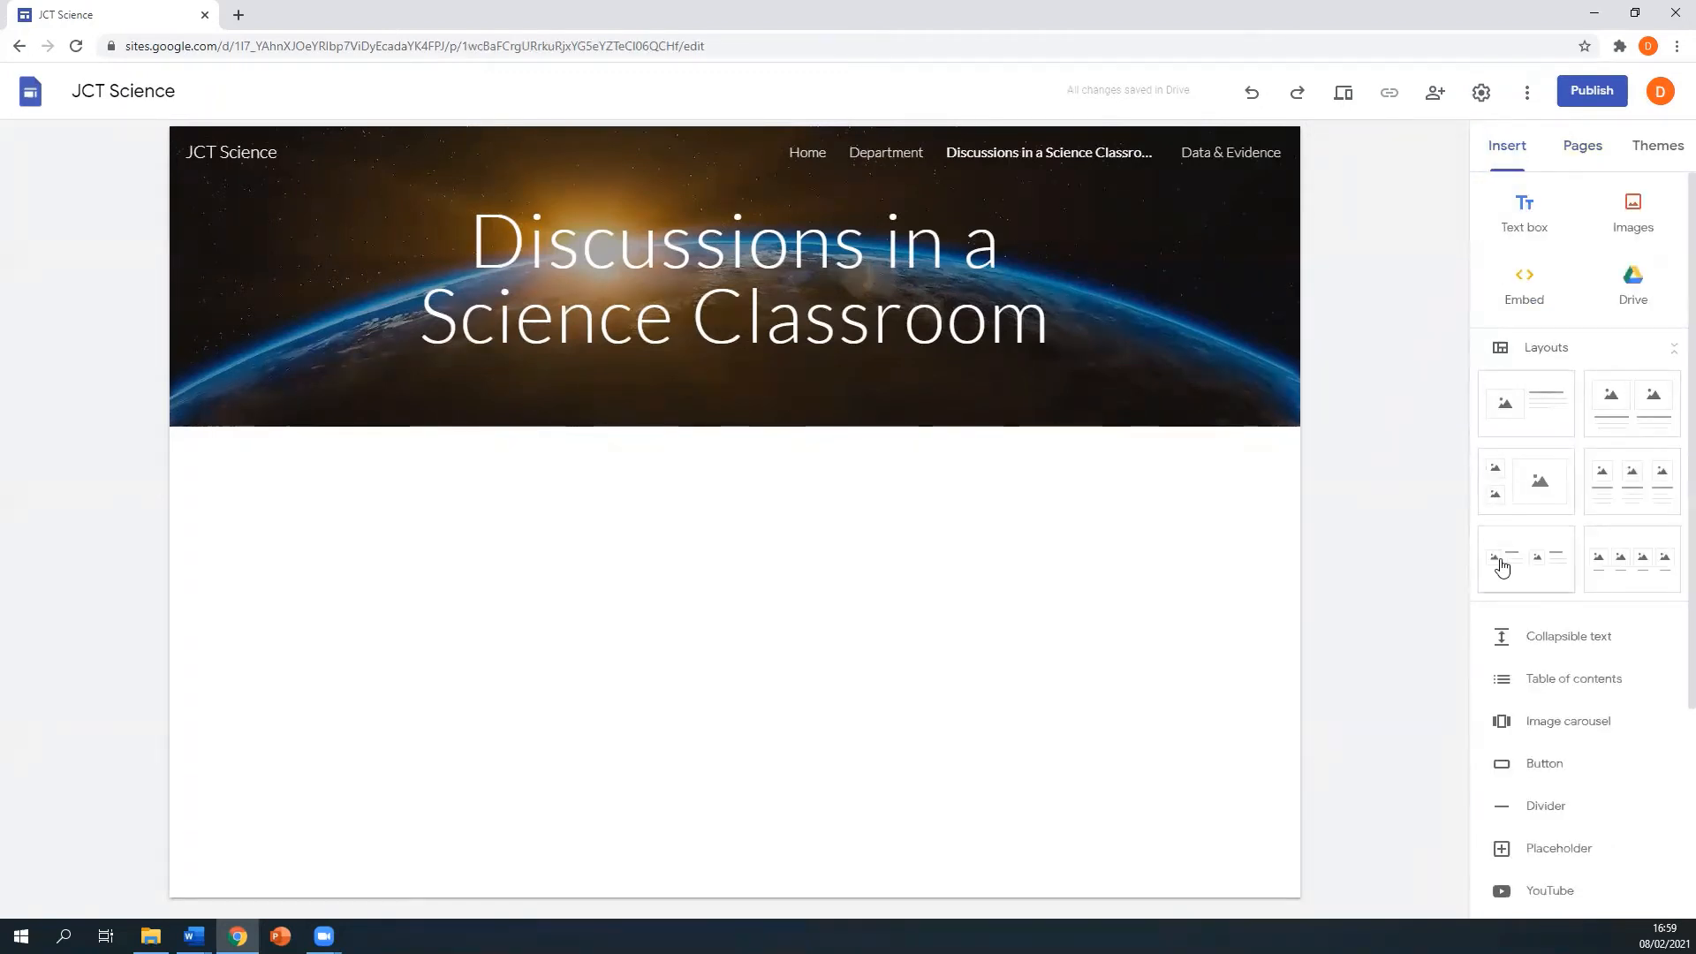
left_click(1531, 573)
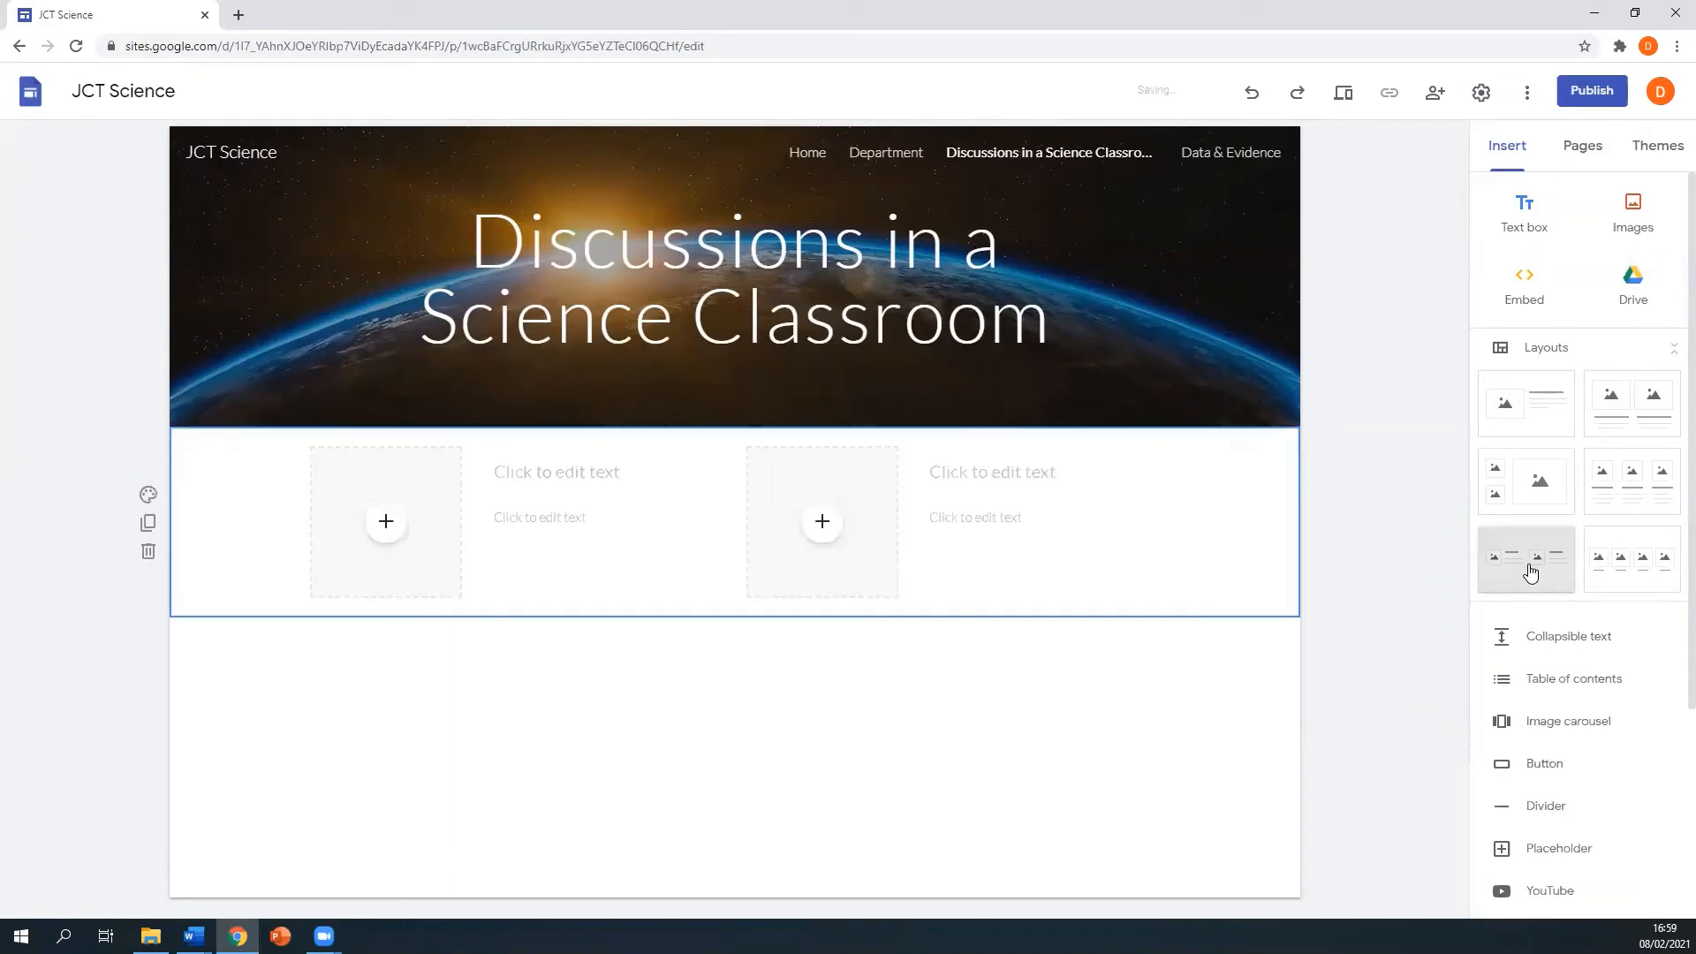
Step: Insert the "Talking Heads BW9" PDF from My Drive into the first placeholder of the new layout
left_click(385, 527)
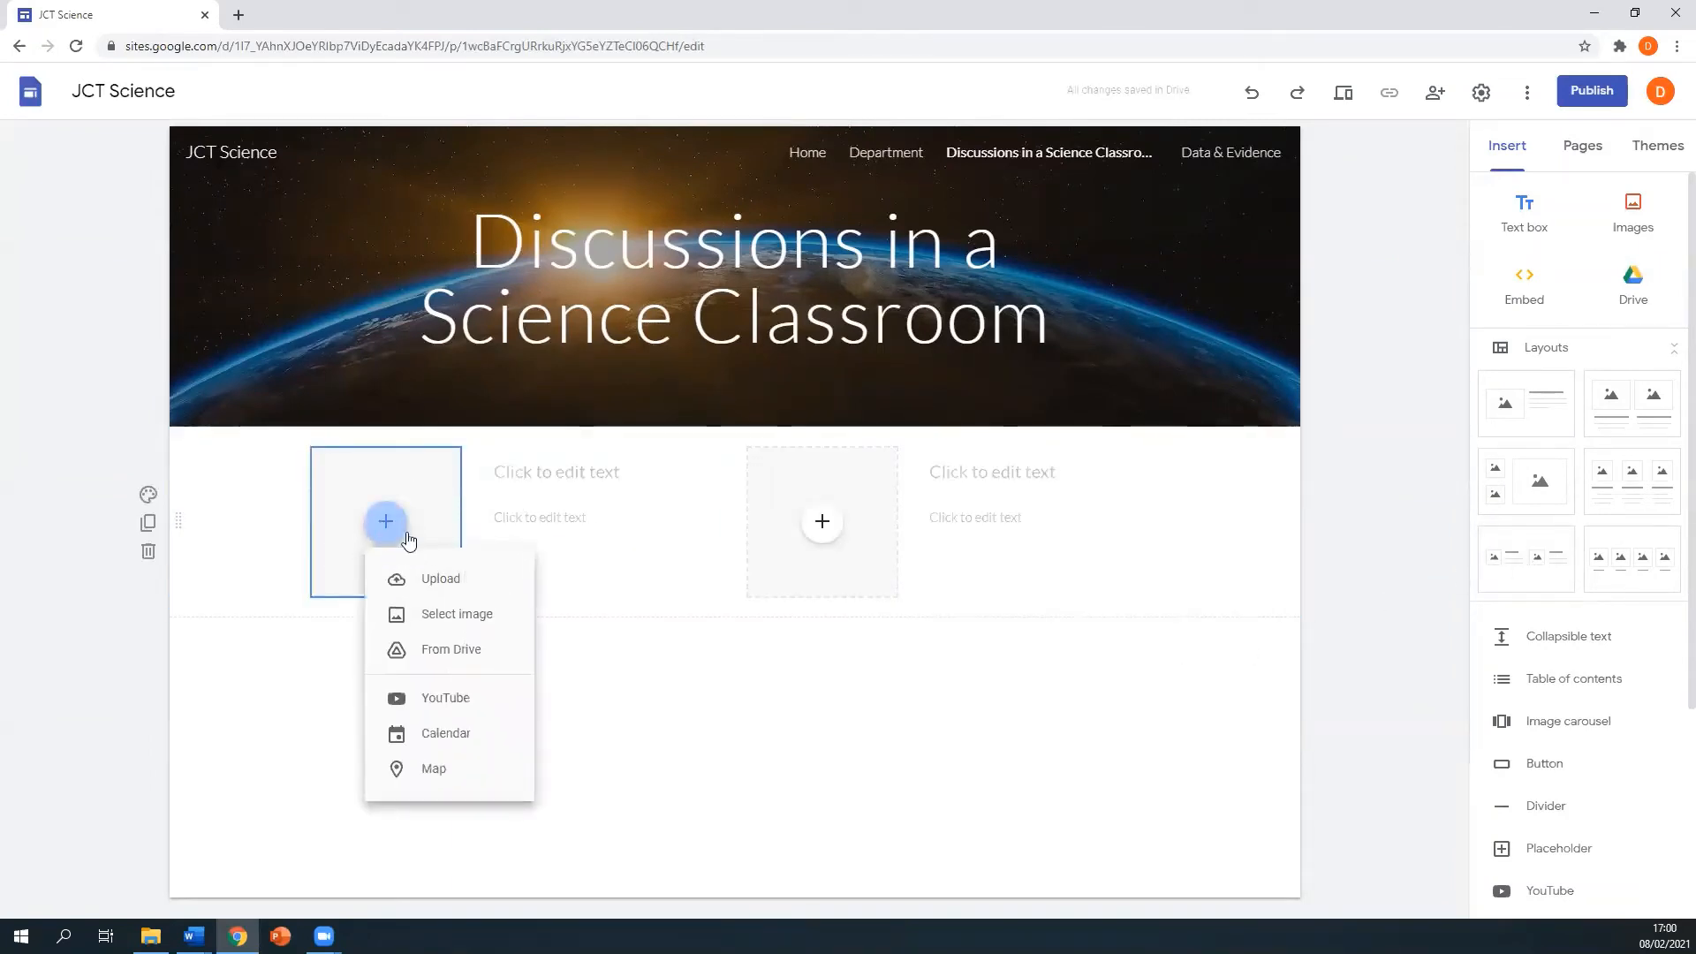
left_click(481, 650)
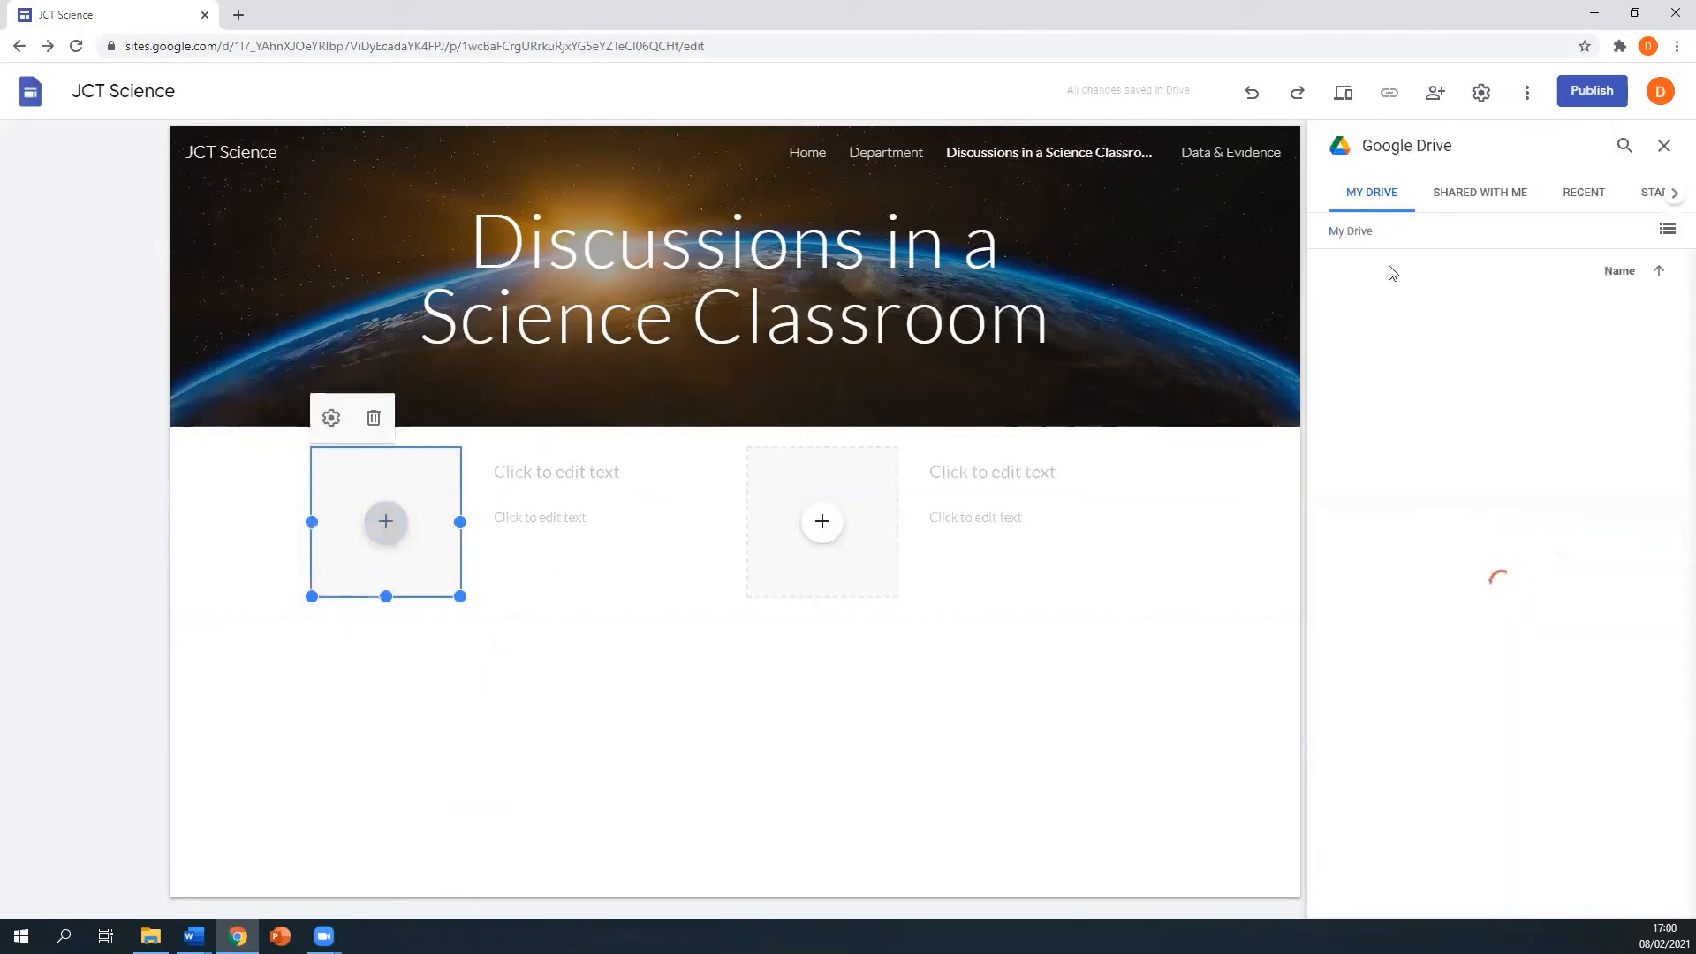
left_click(1413, 354)
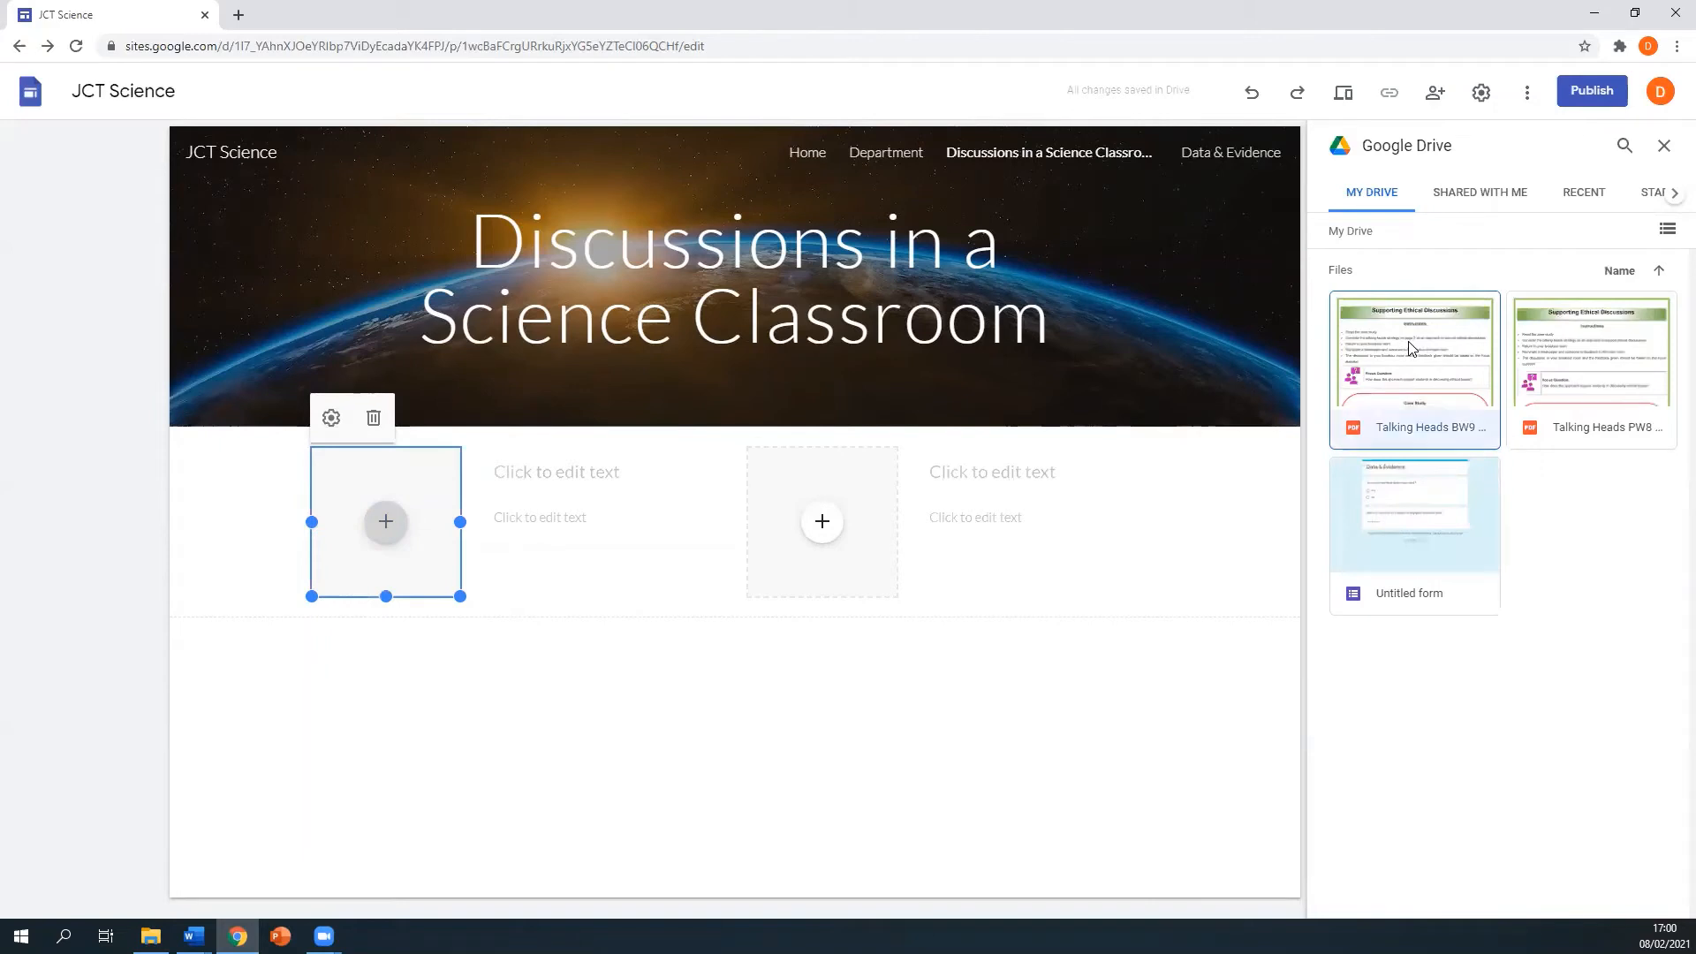
left_click(1648, 896)
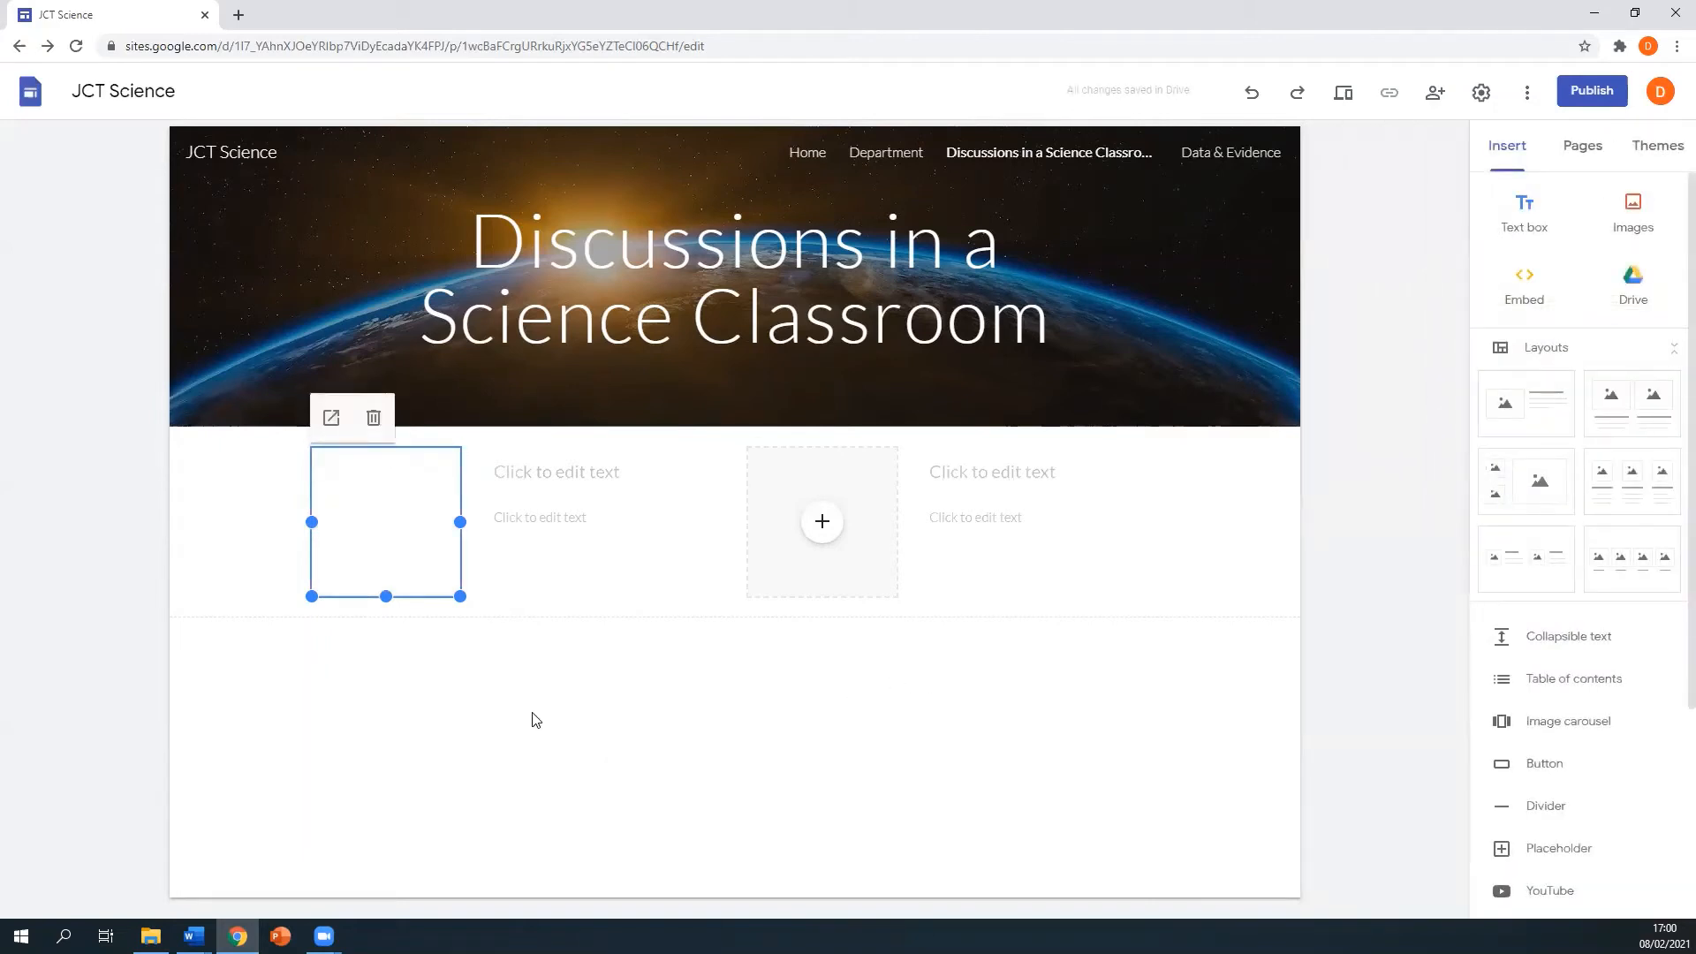
Step: Enter "Talking Heads BW9" as the heading beside the inserted PDF
left_click(538, 466)
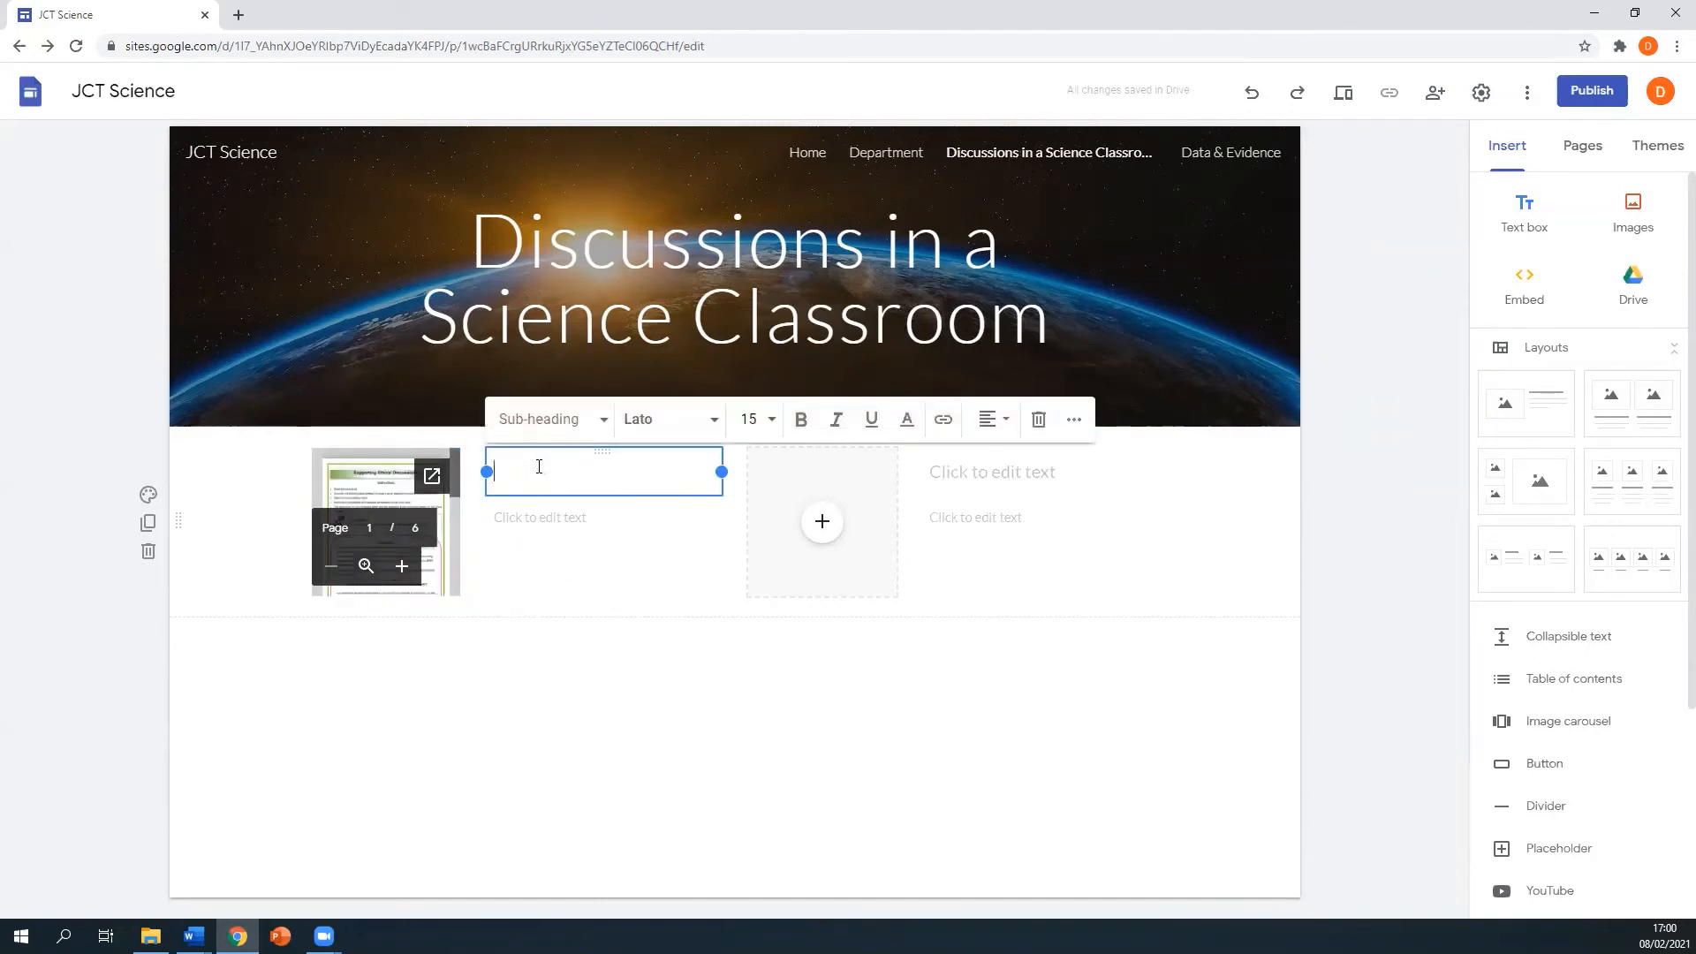
type("Talking Heads BW9")
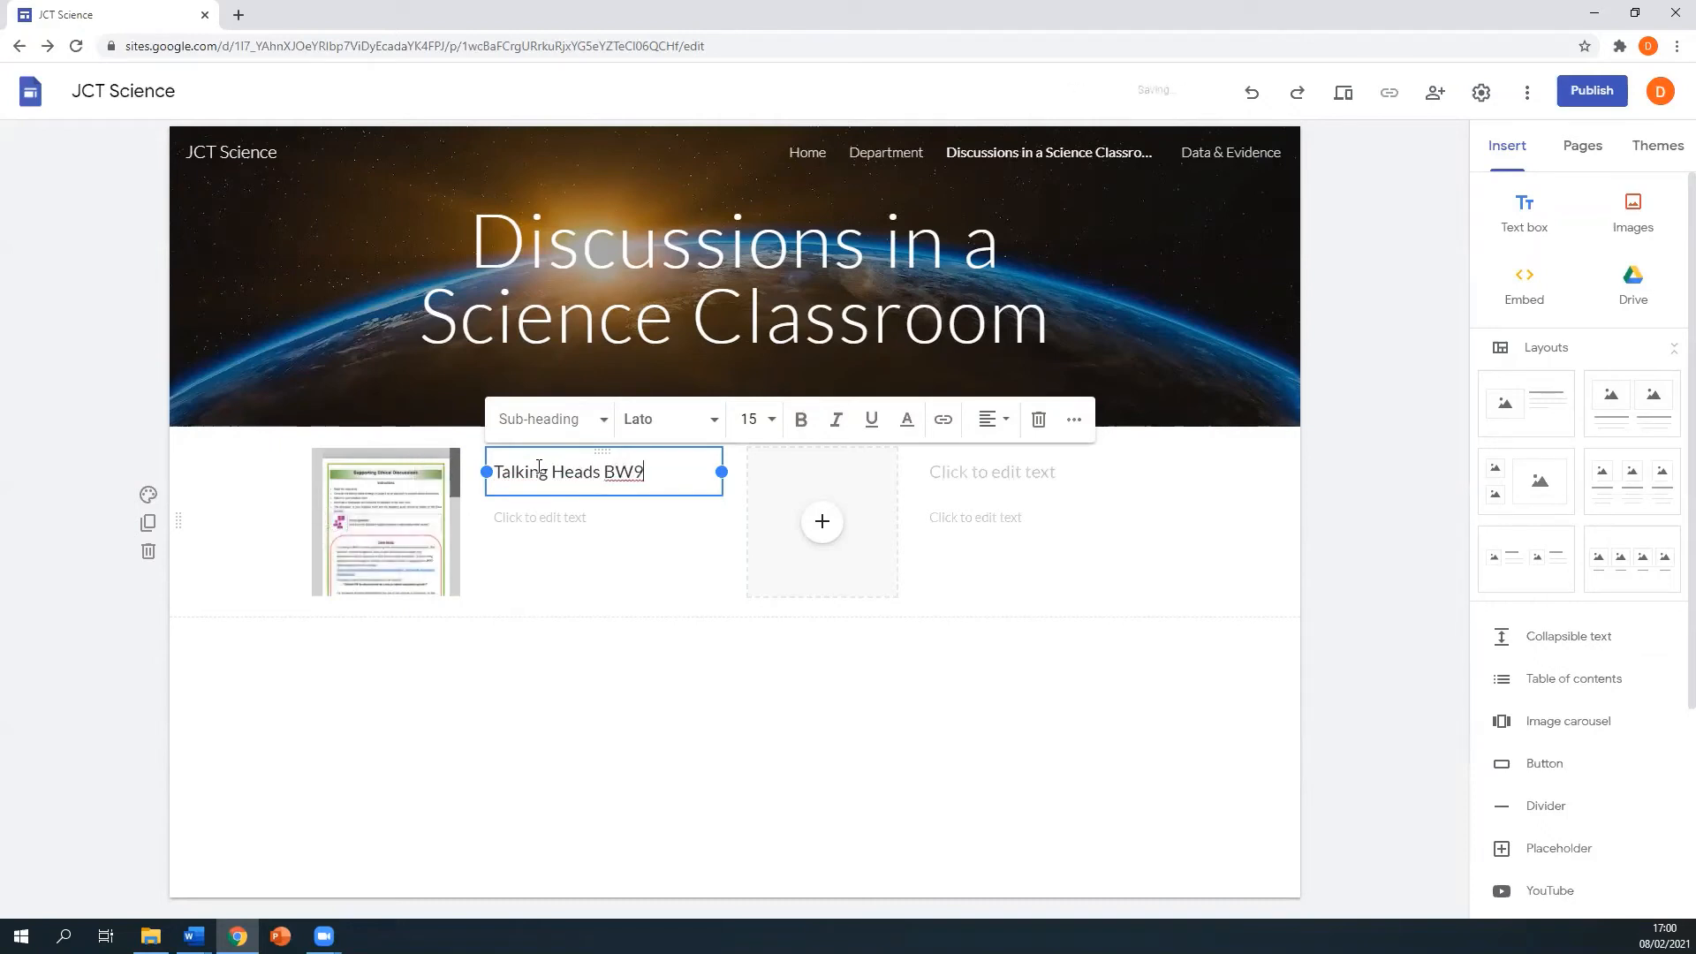
left_click(496, 692)
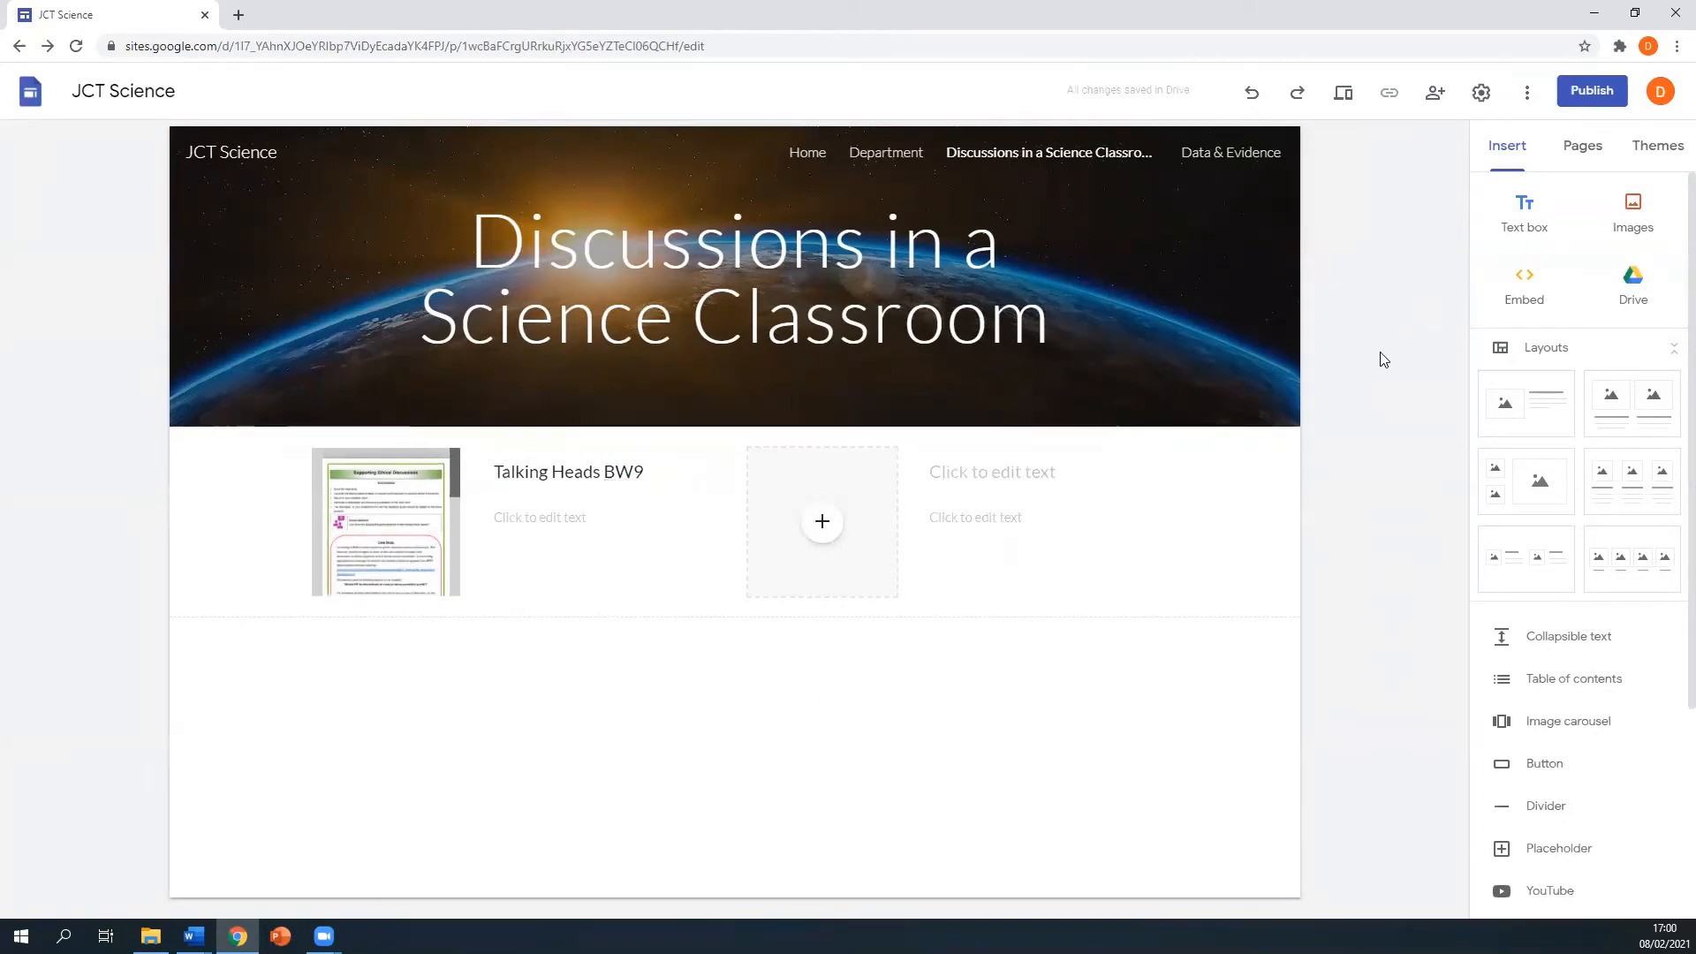
left_click(1535, 563)
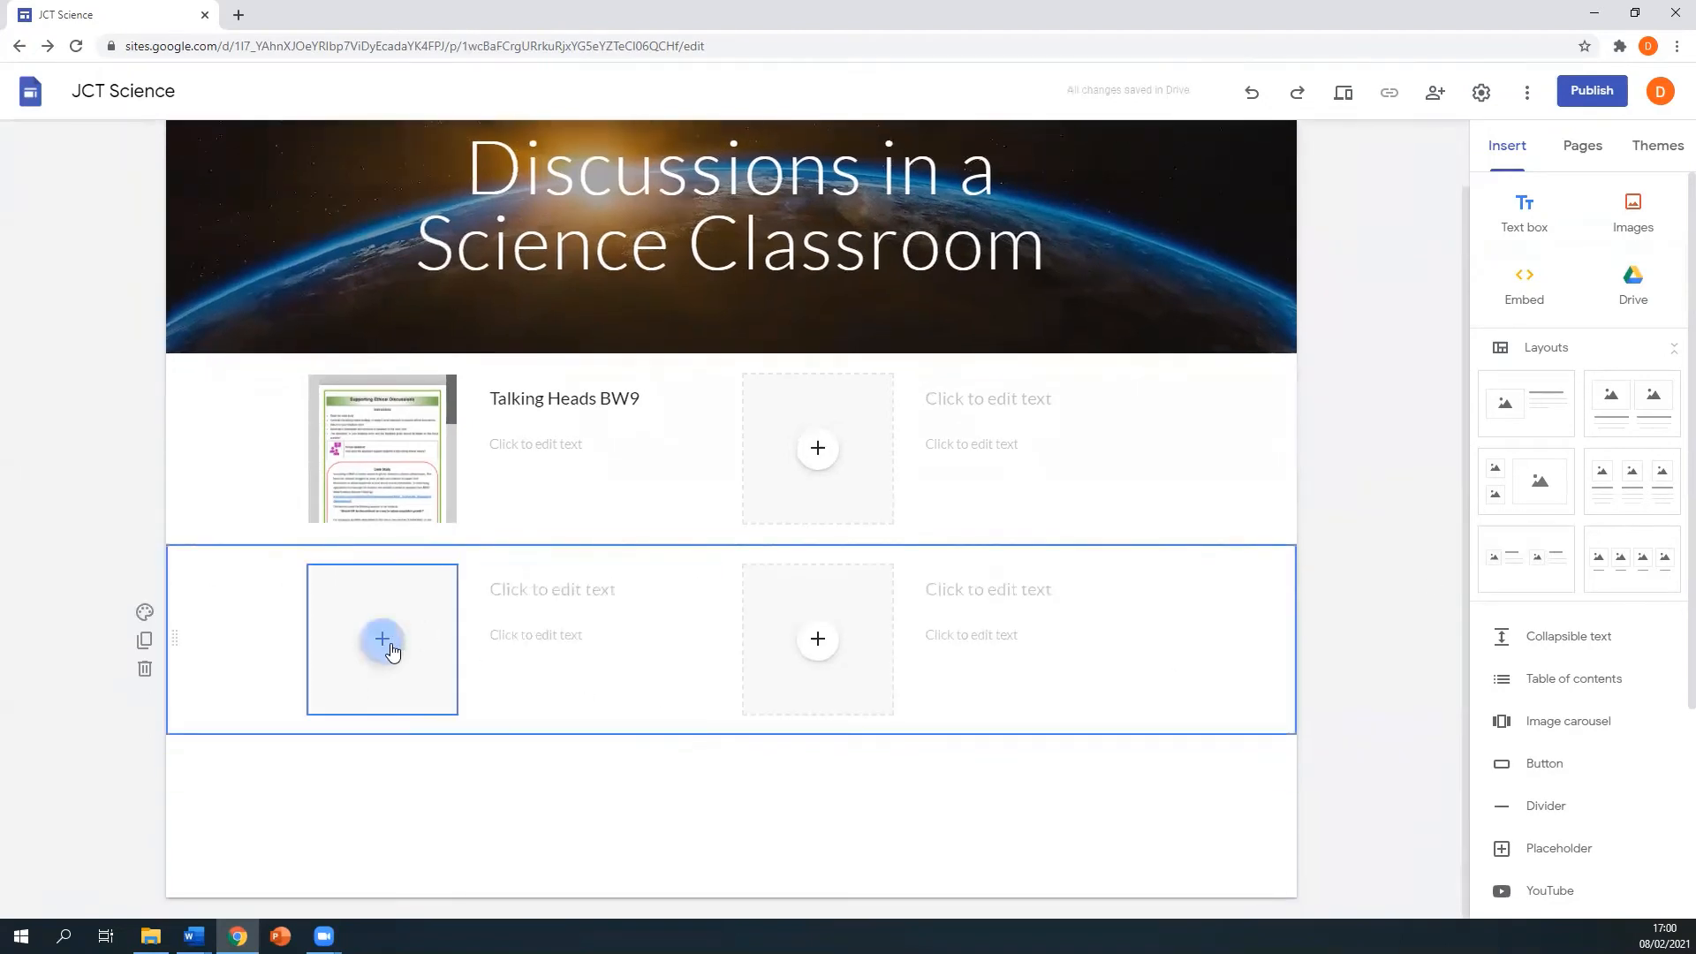
left_click(385, 642)
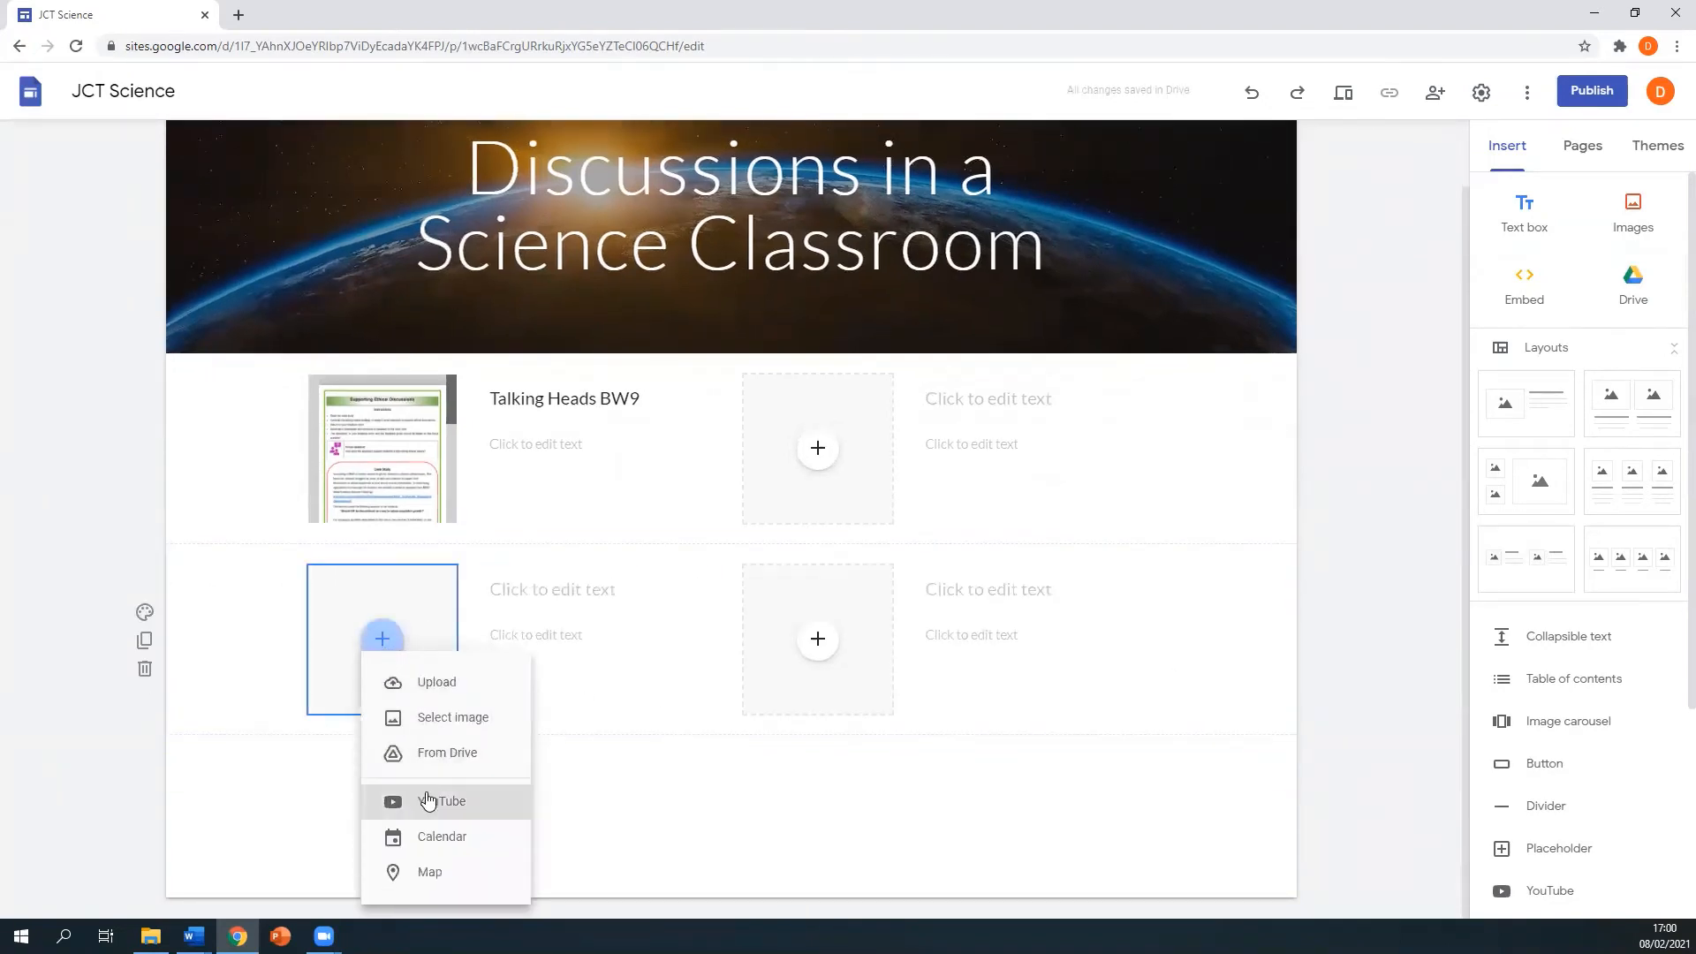
left_click(488, 802)
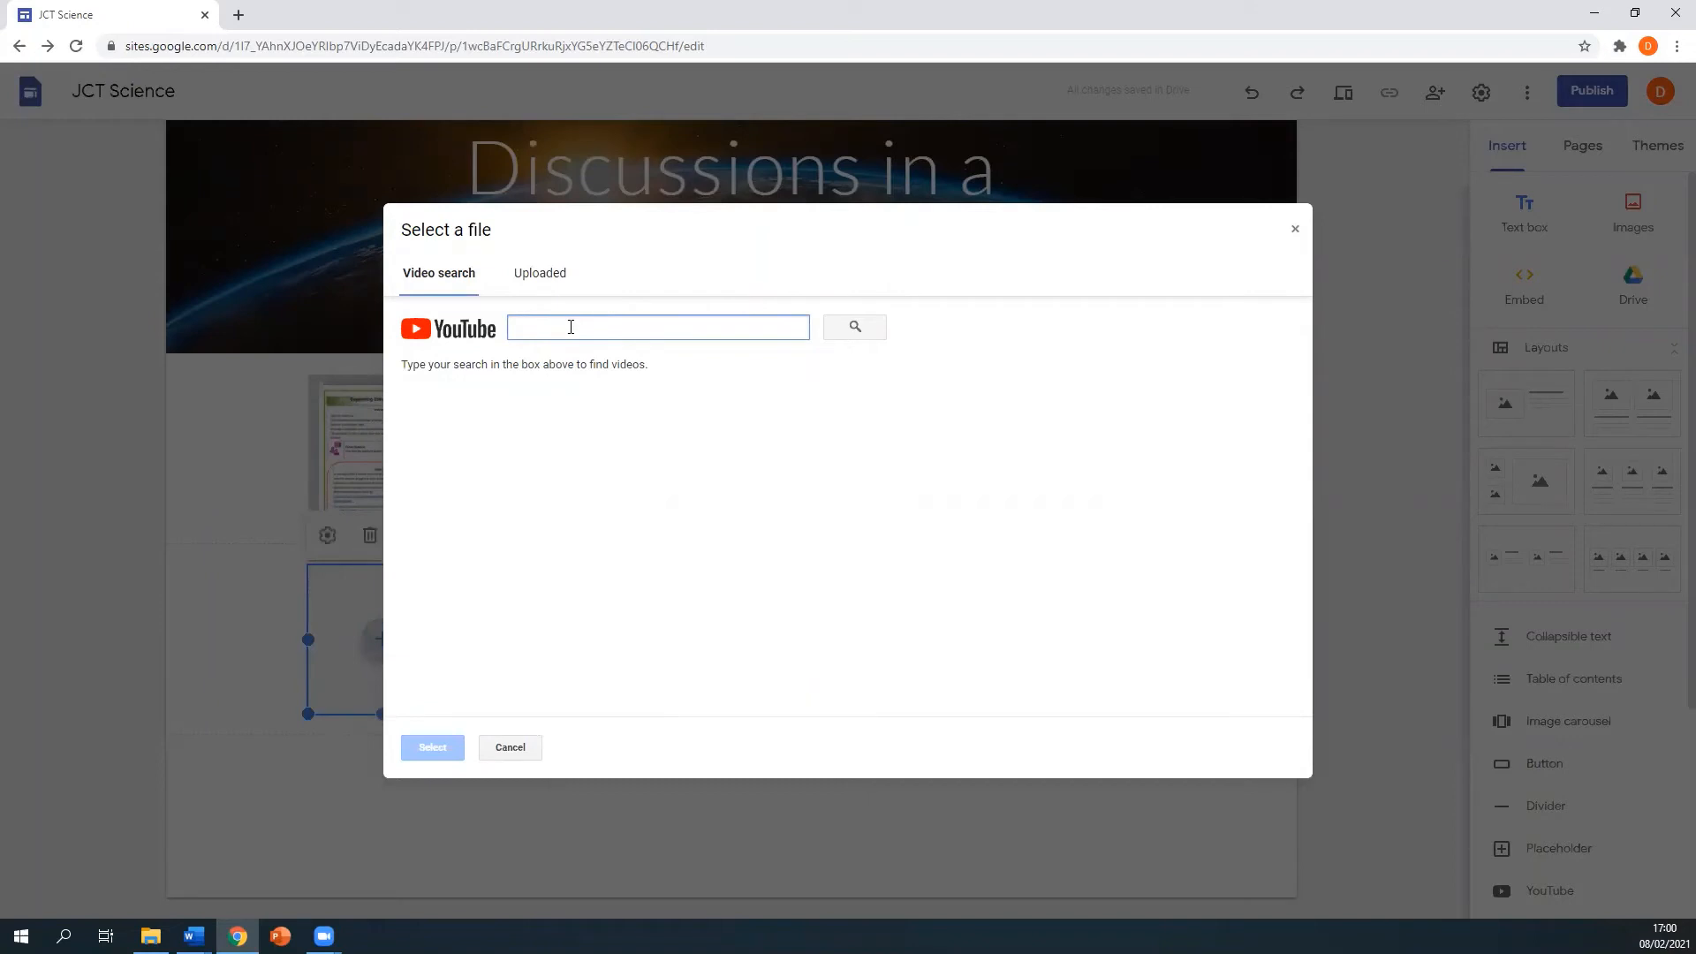
type("https://www.youtube.com/watch?v=wG7R1SOupJg&t=65s")
left_click(845, 329)
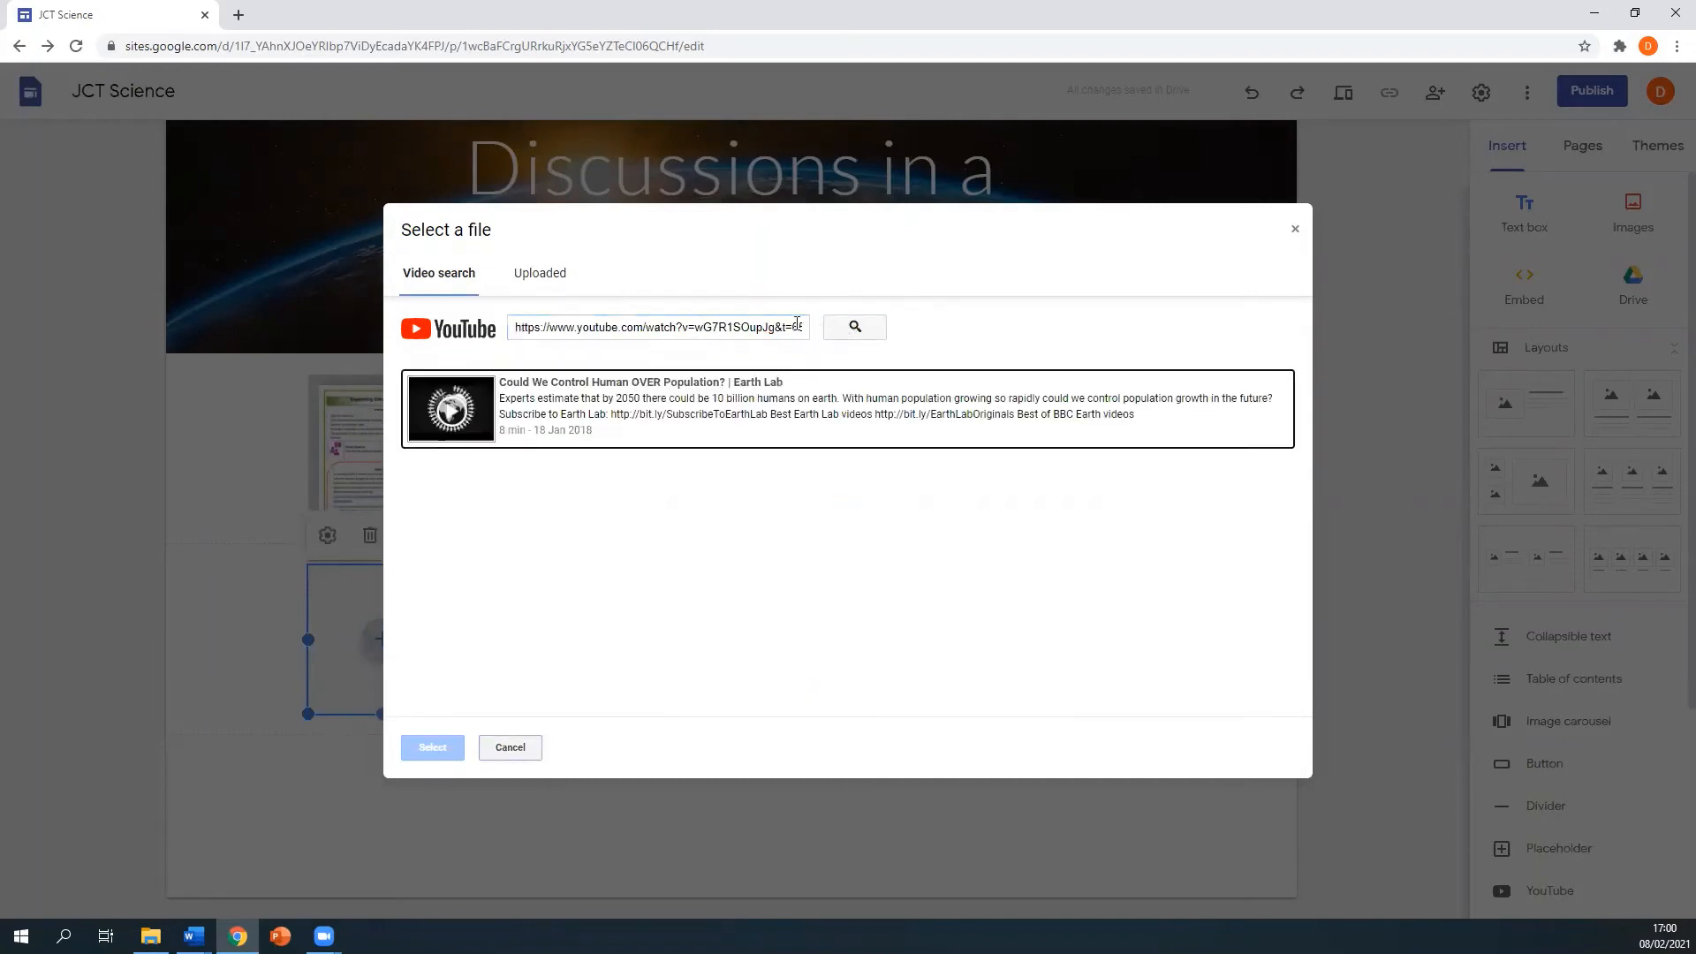
left_click(485, 386)
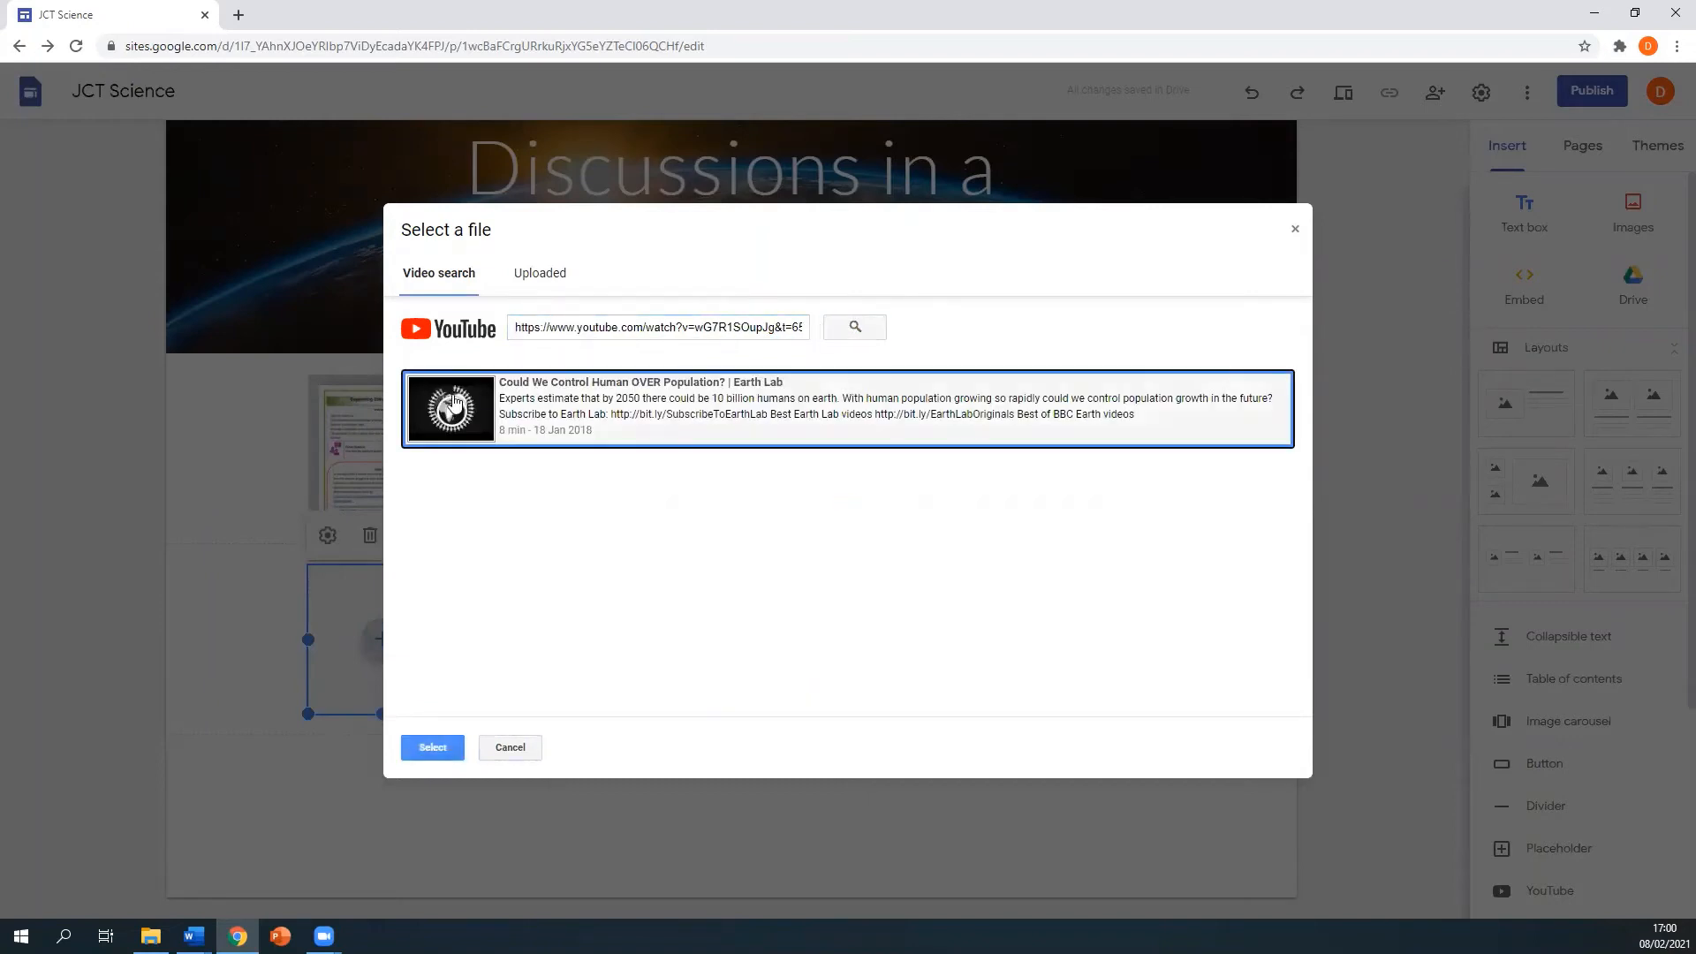
left_click(430, 747)
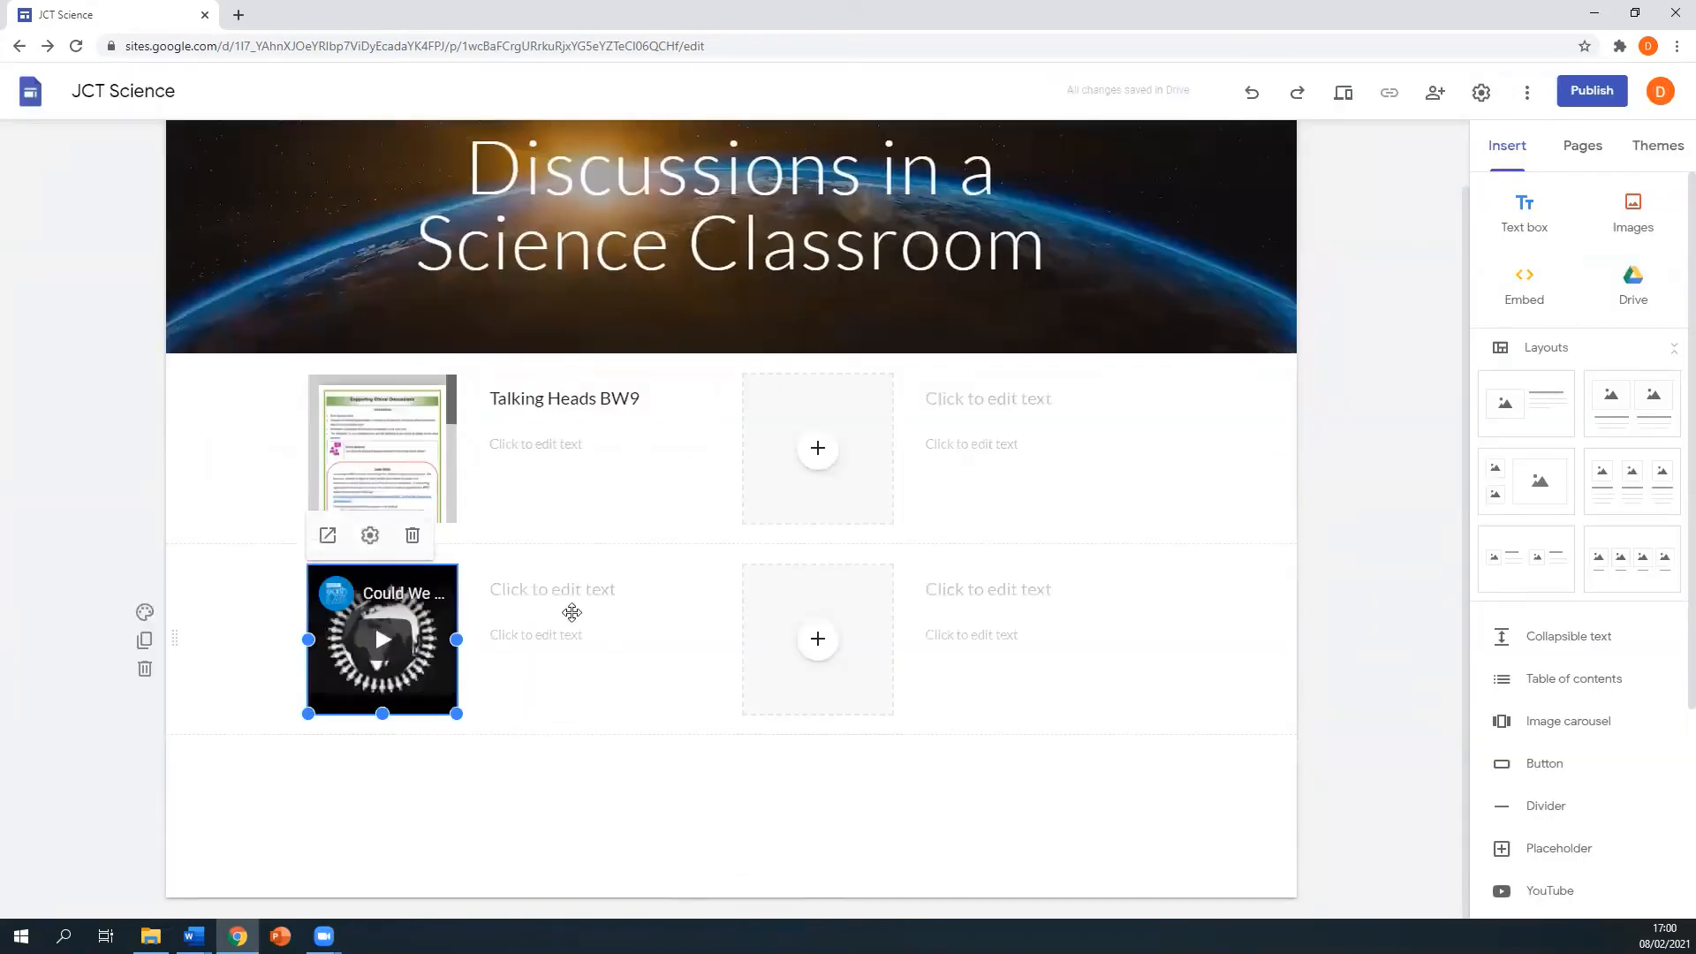
Step: Enter "Video 2" as the heading beside the YouTube video
left_click(567, 590)
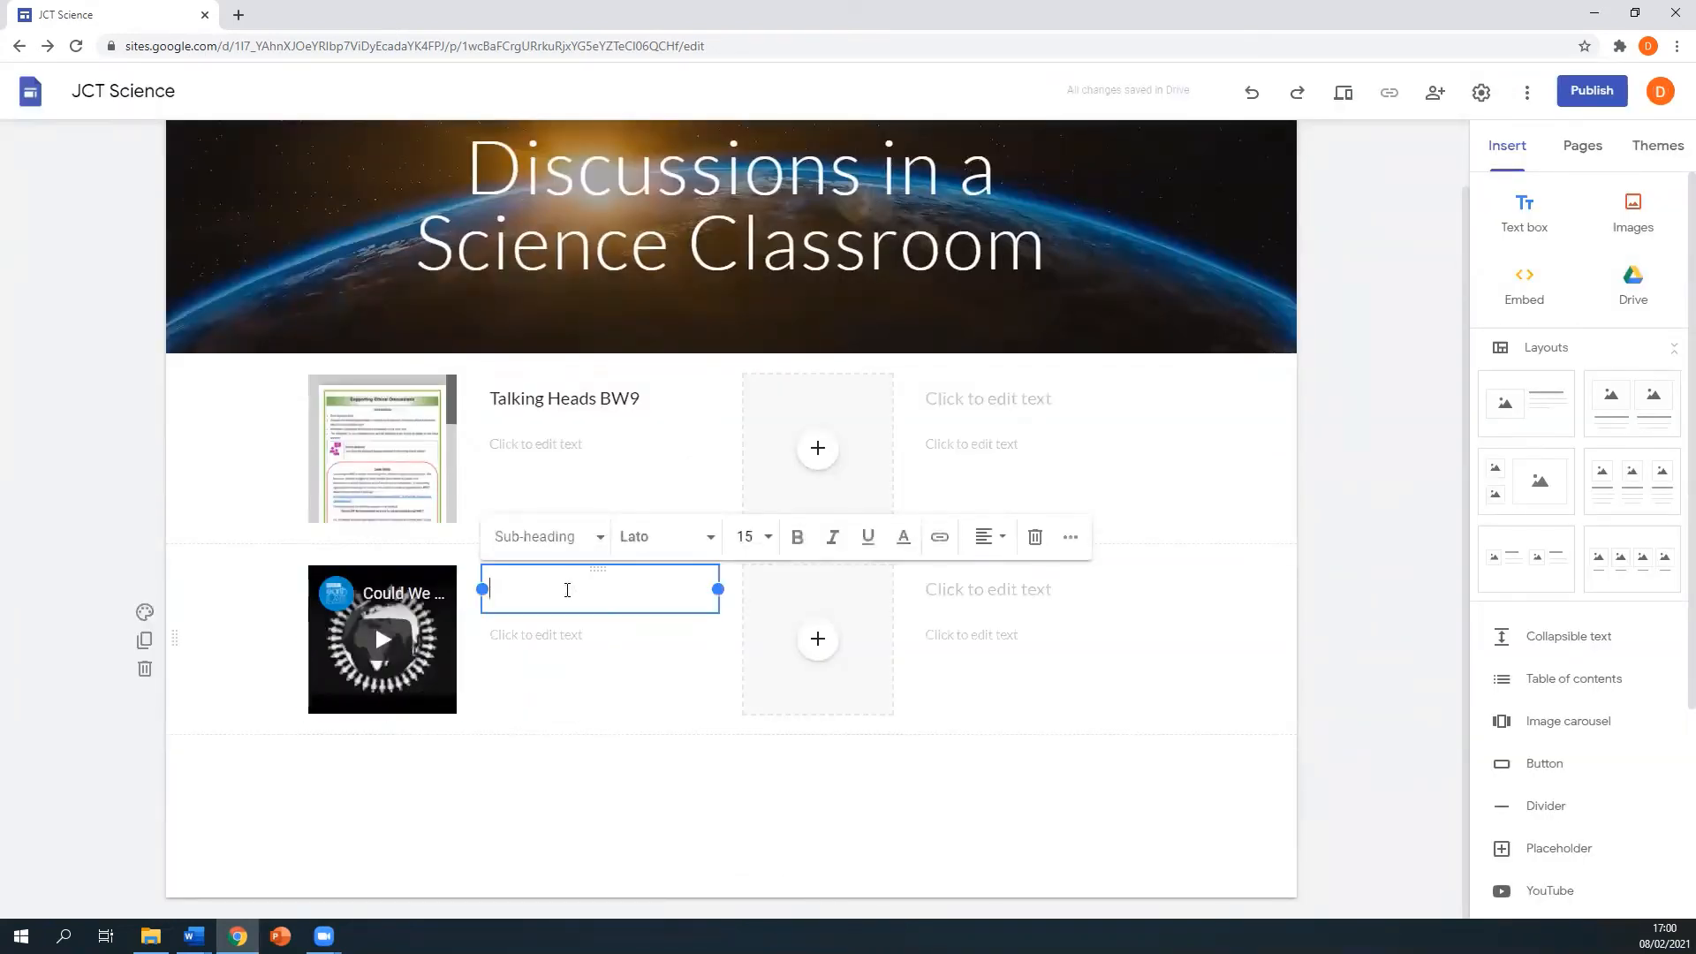
type("Video 2")
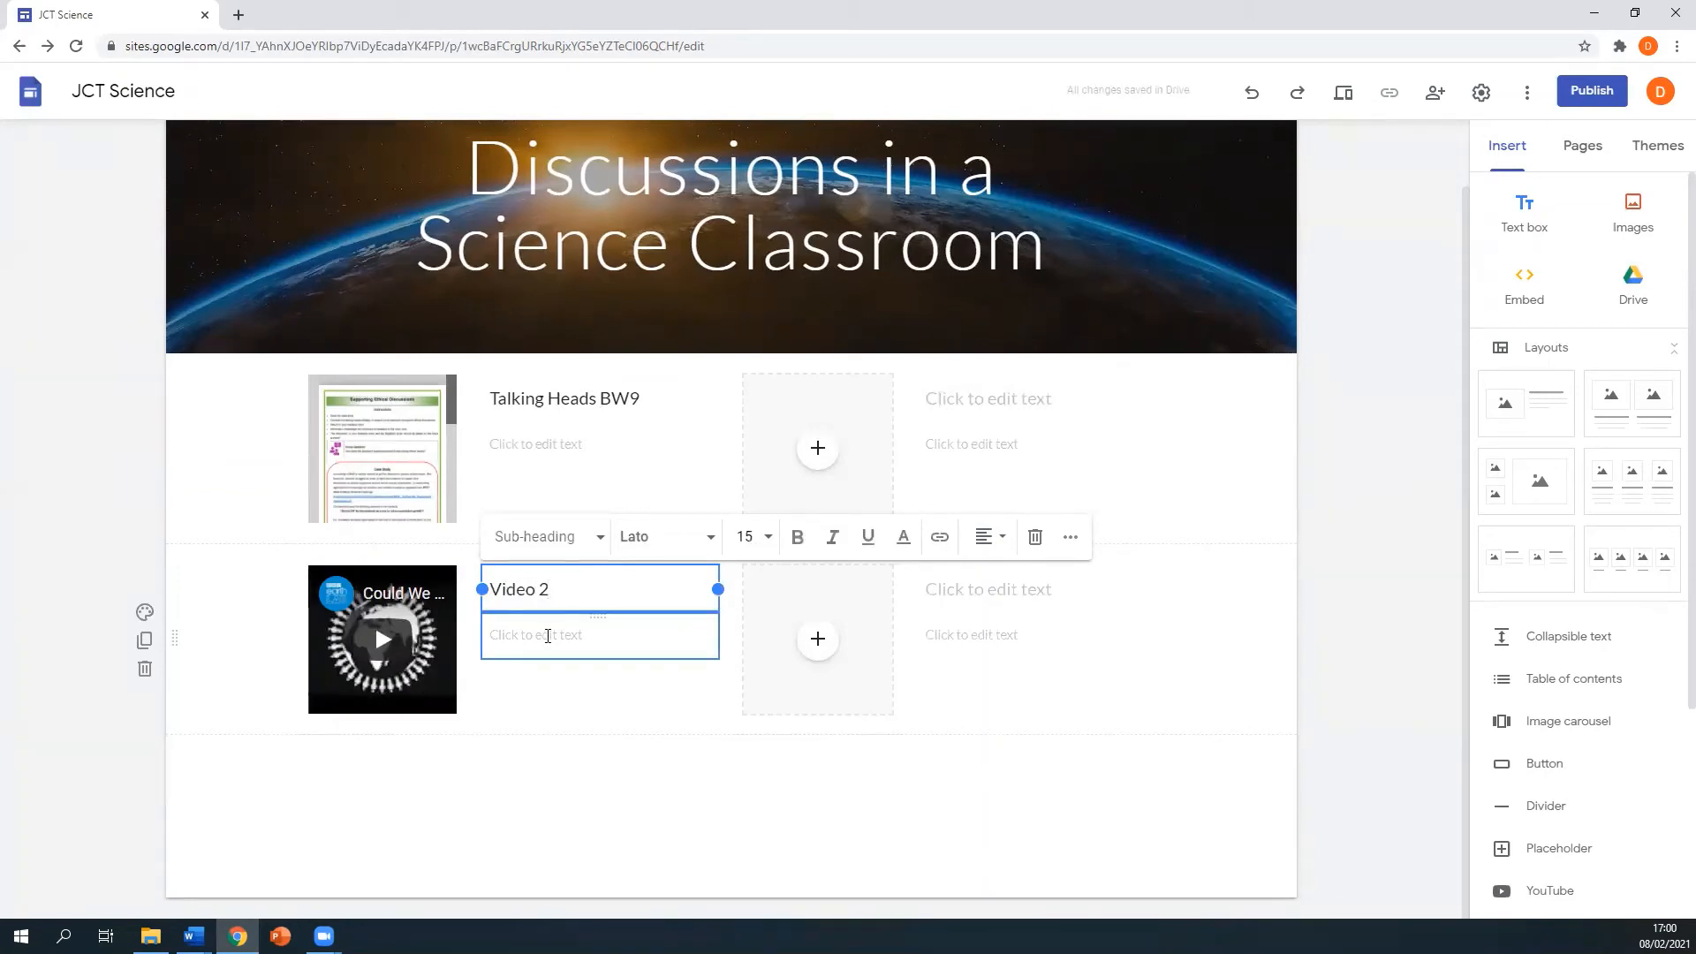
left_click(543, 634)
left_click(557, 726)
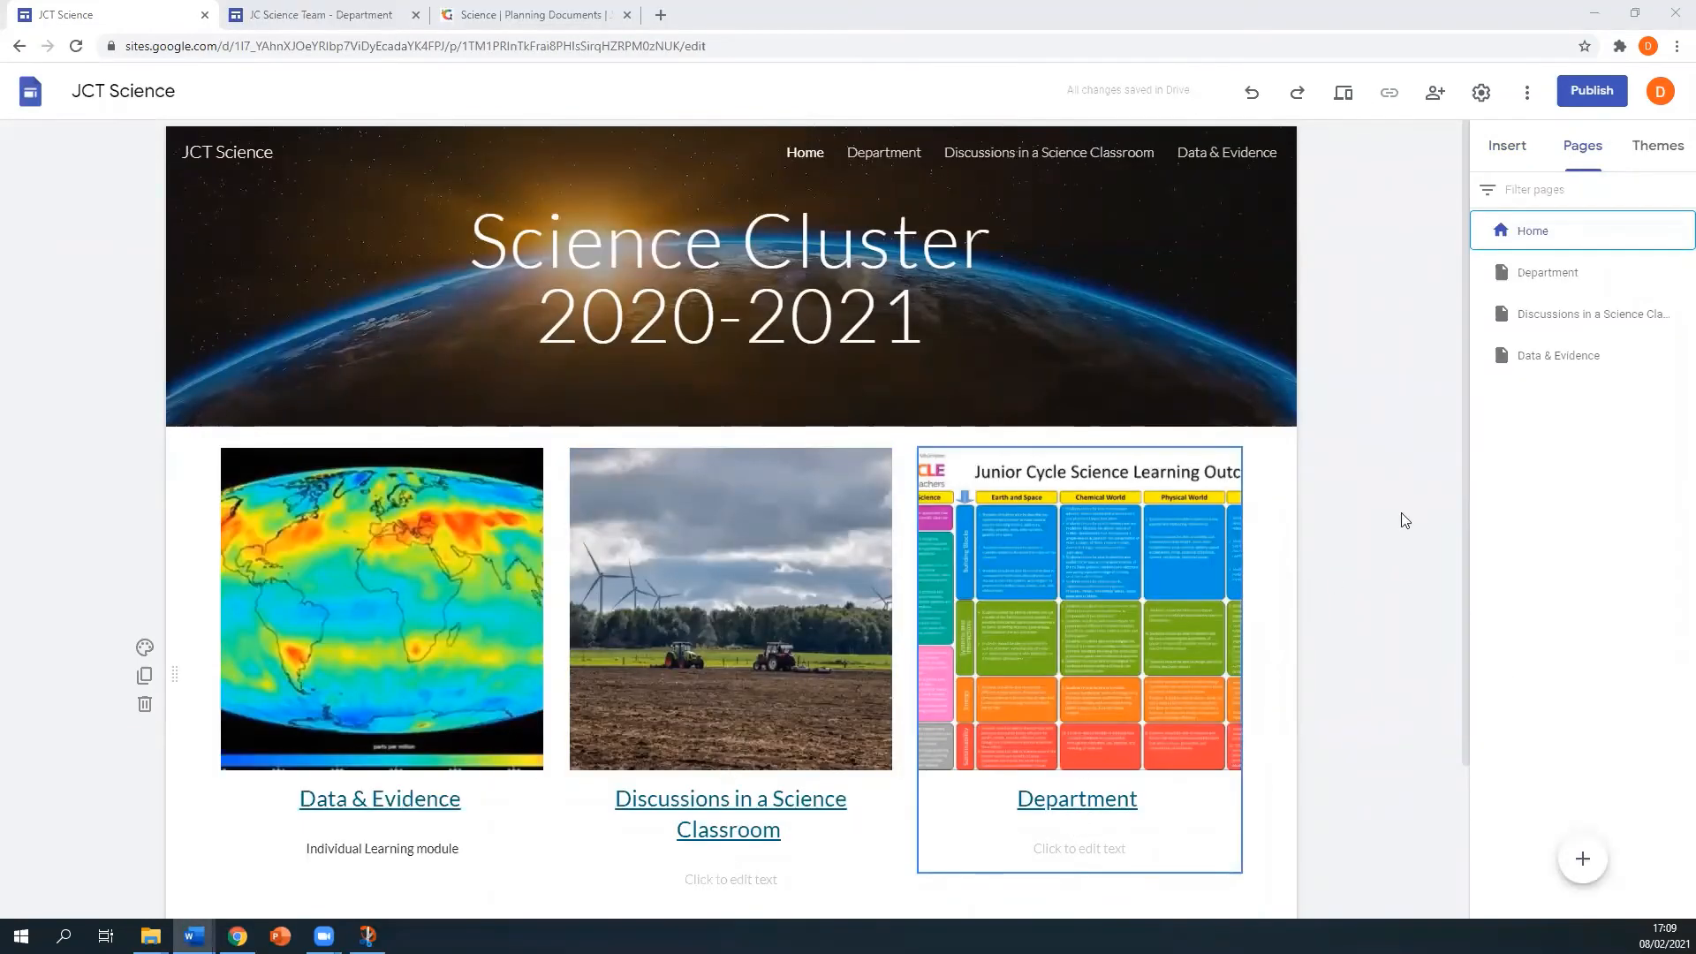
Step: On the Department page, insert the layout with two small images, each with text beside it
left_click(1546, 274)
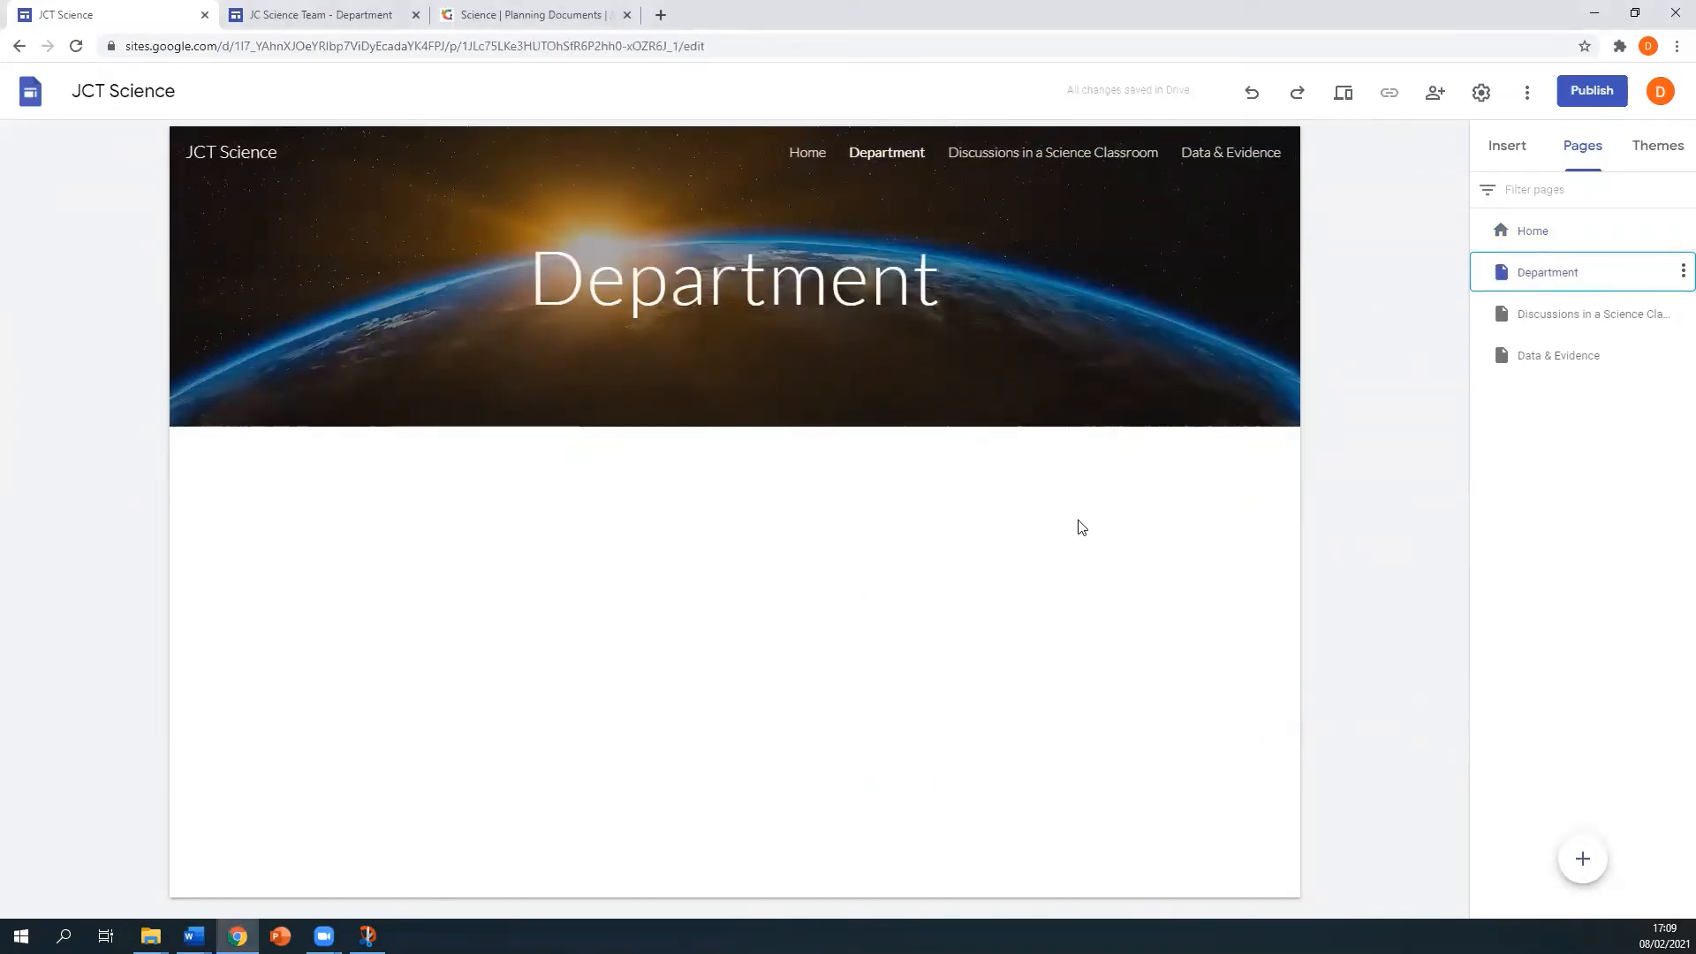
left_click(1509, 149)
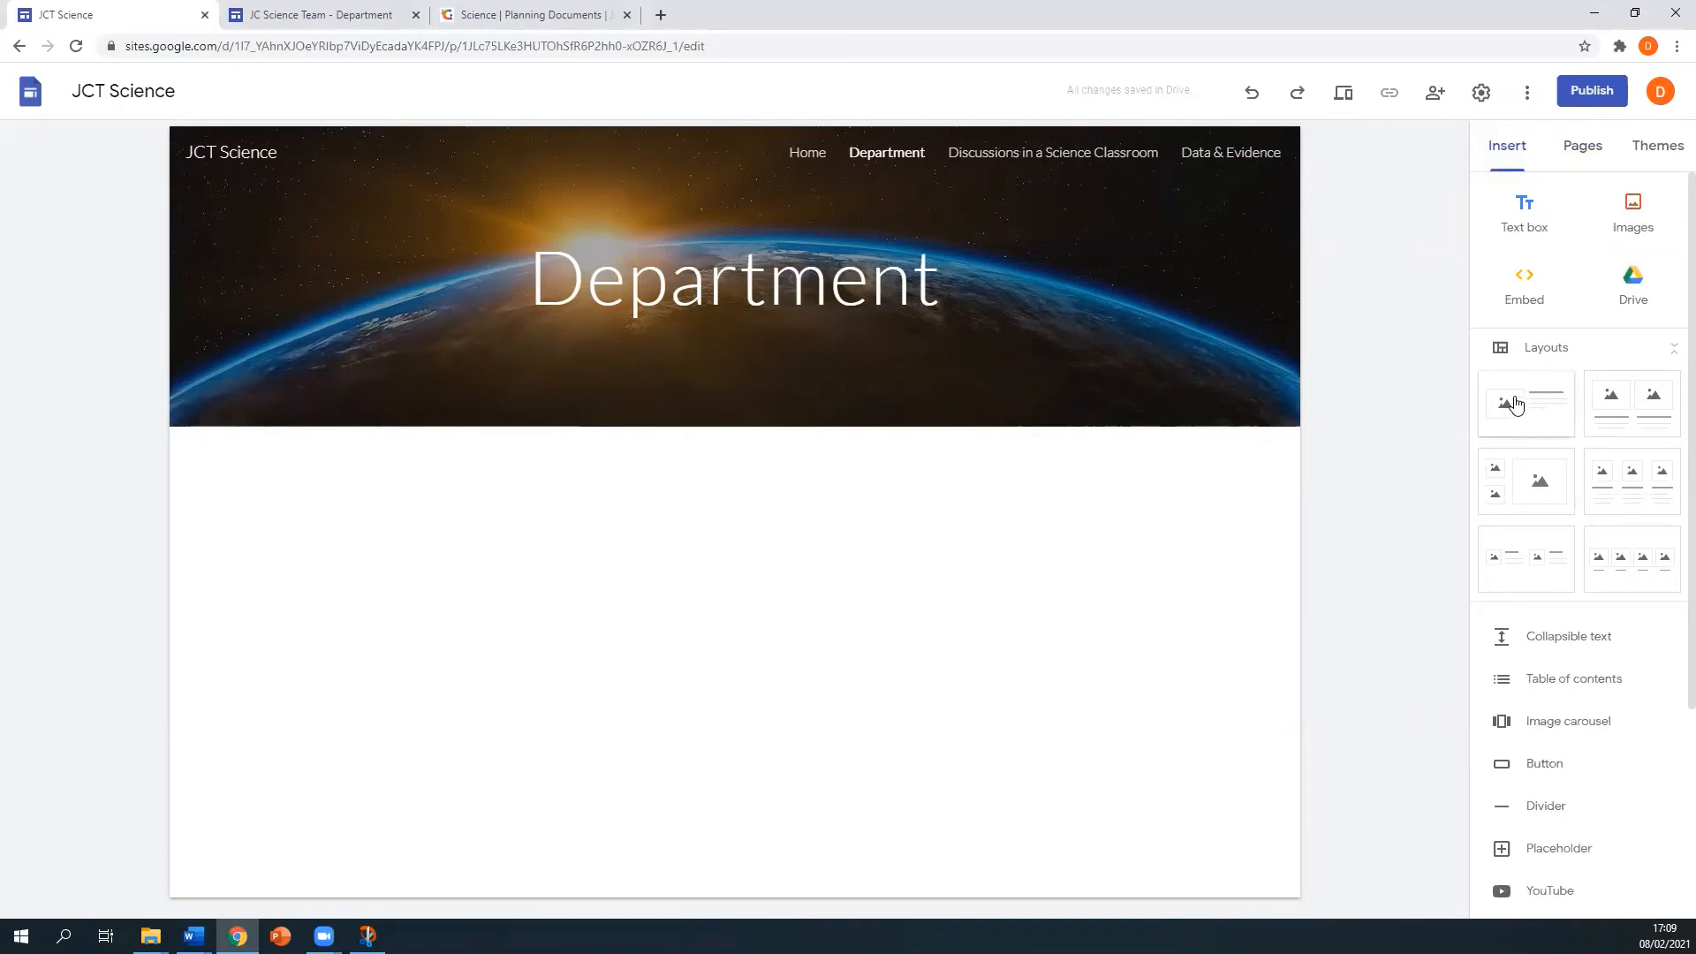
left_click(1519, 551)
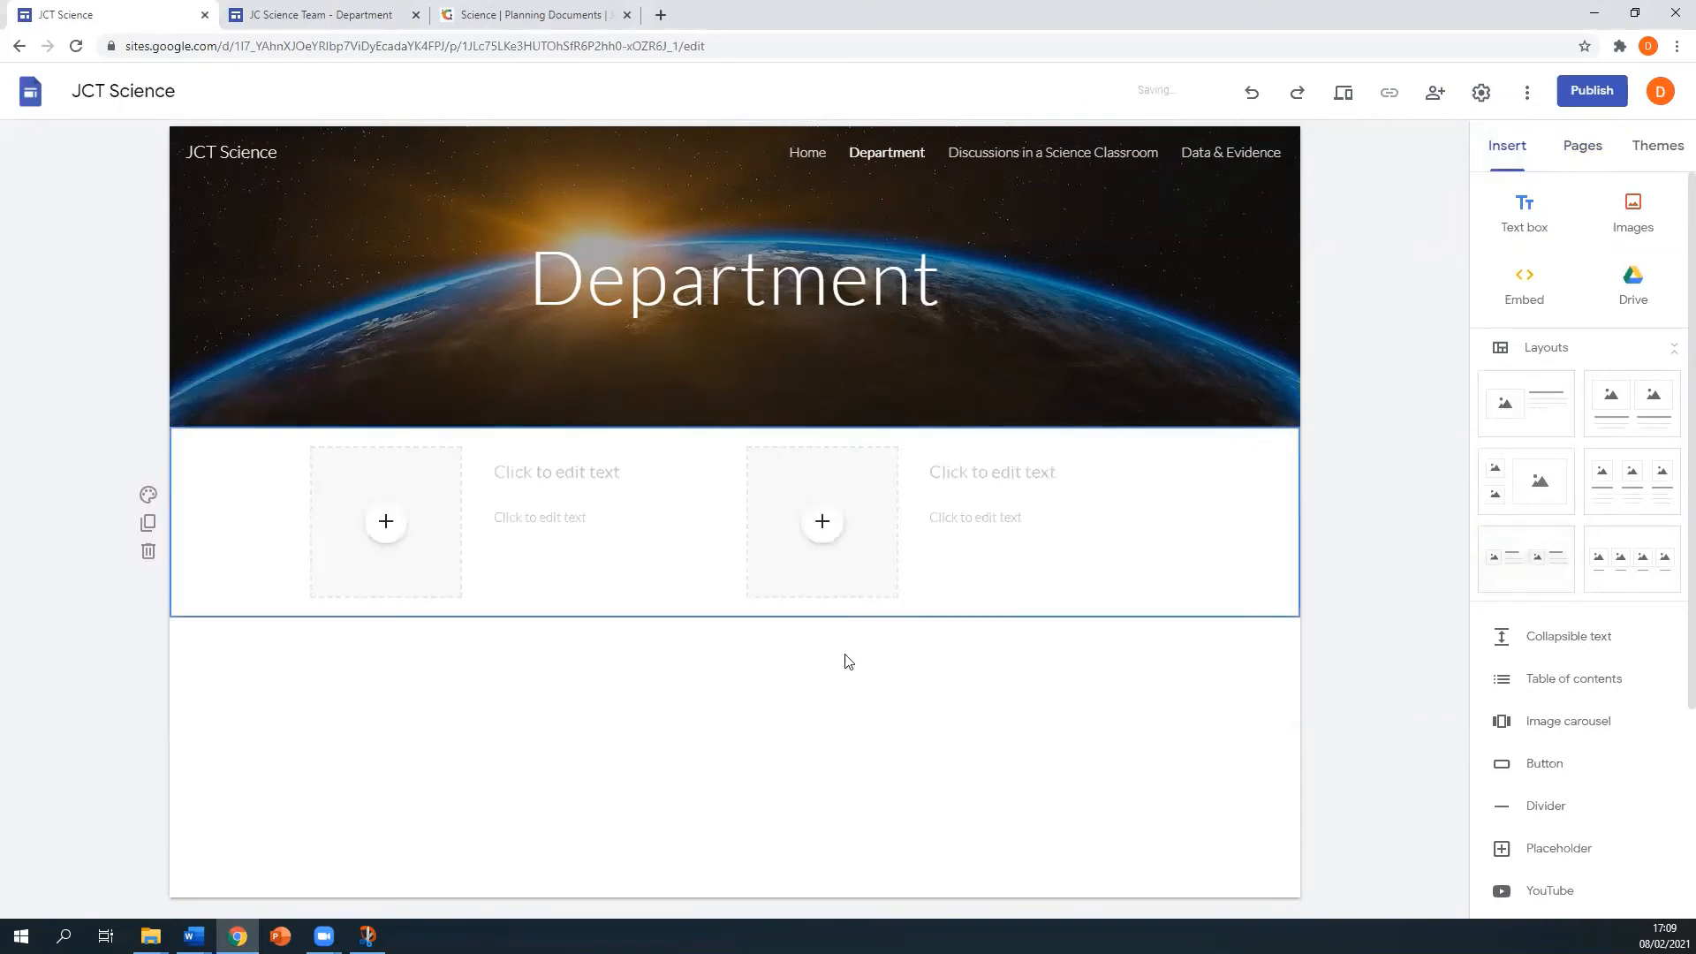
Step: Upload the image "planning" from the images folder into the first image placeholder on the Department page
left_click(394, 530)
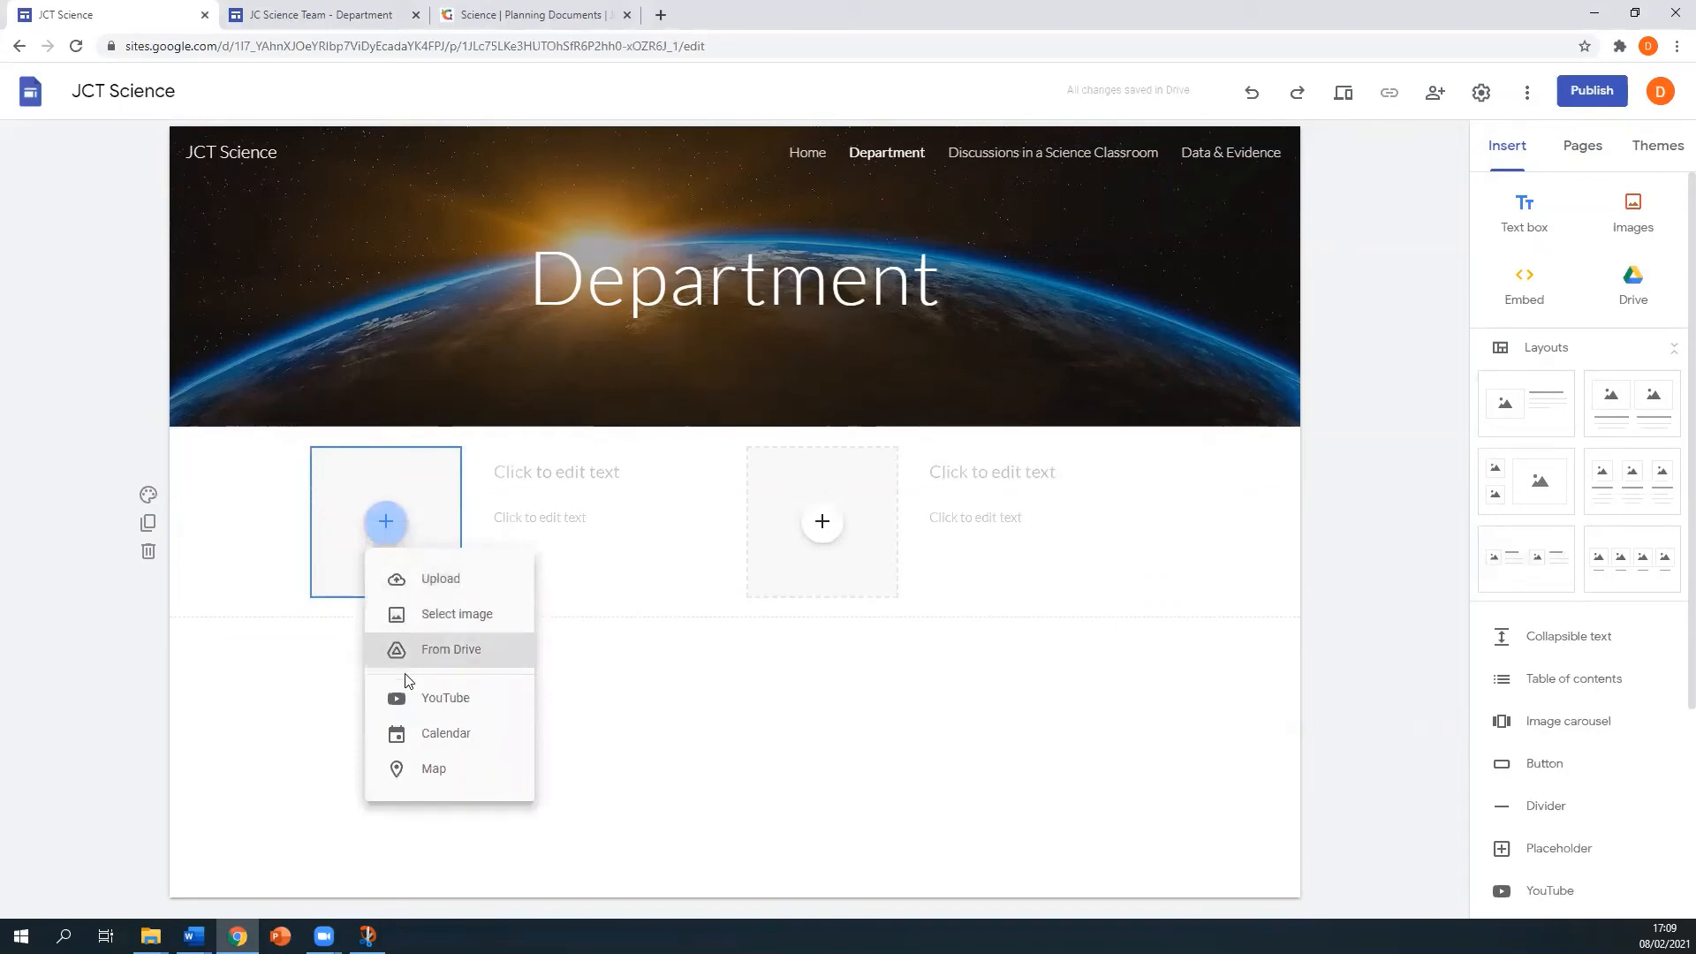
left_click(450, 581)
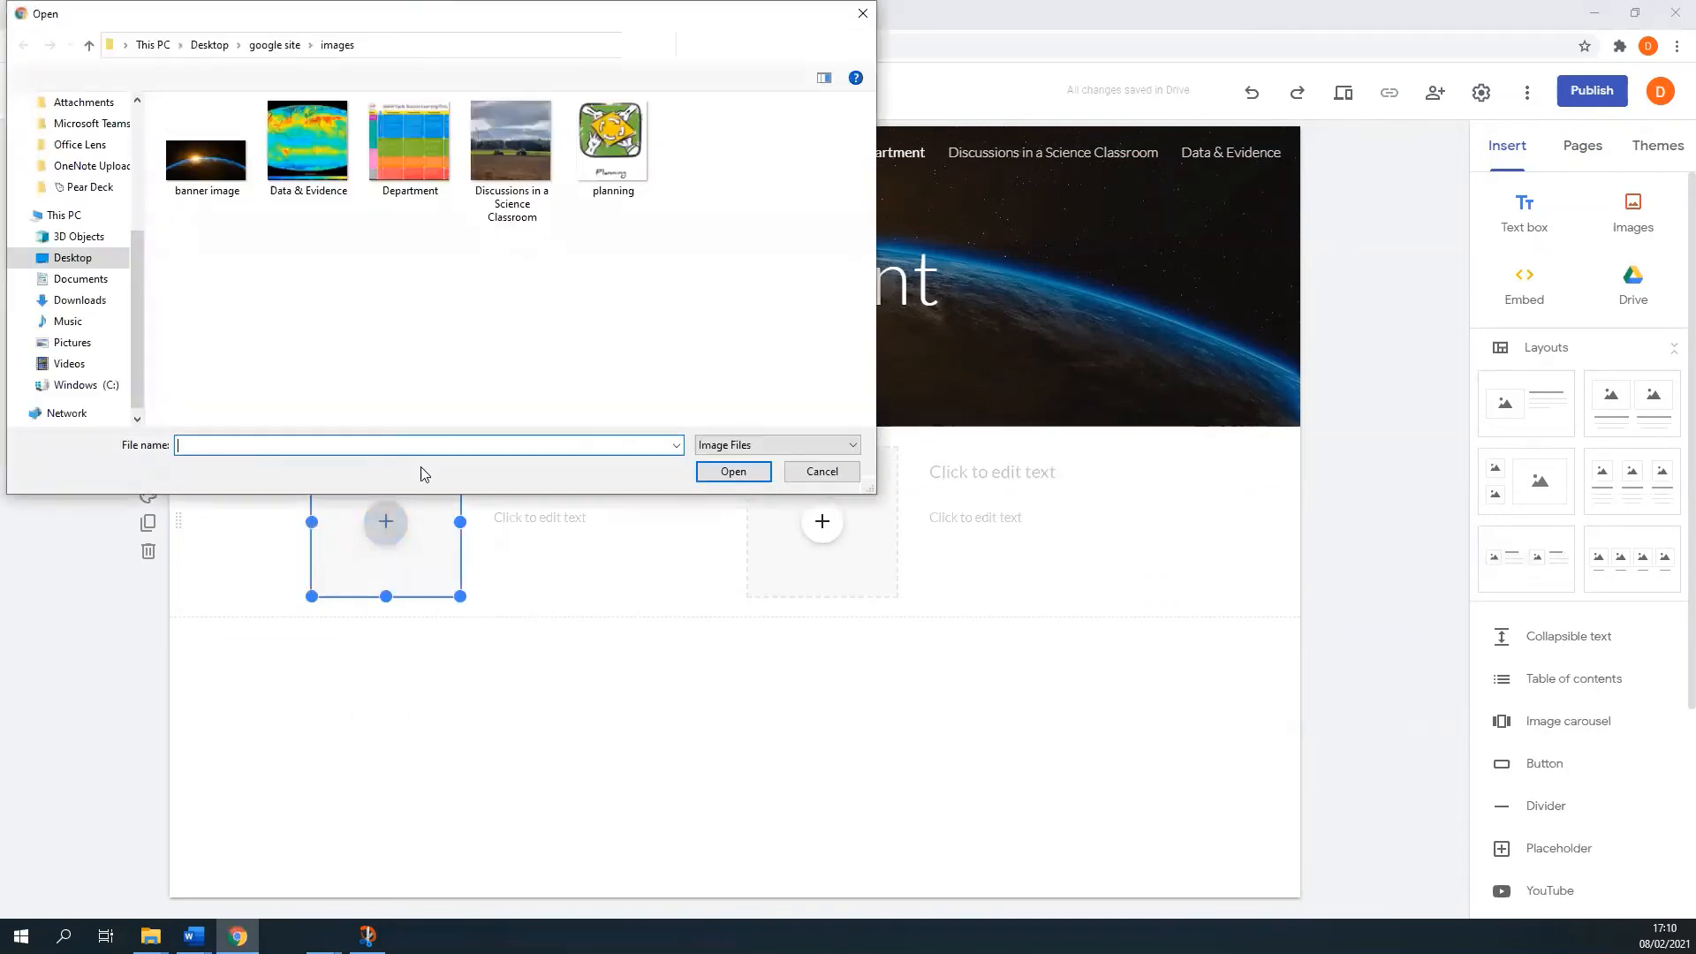
left_click(616, 172)
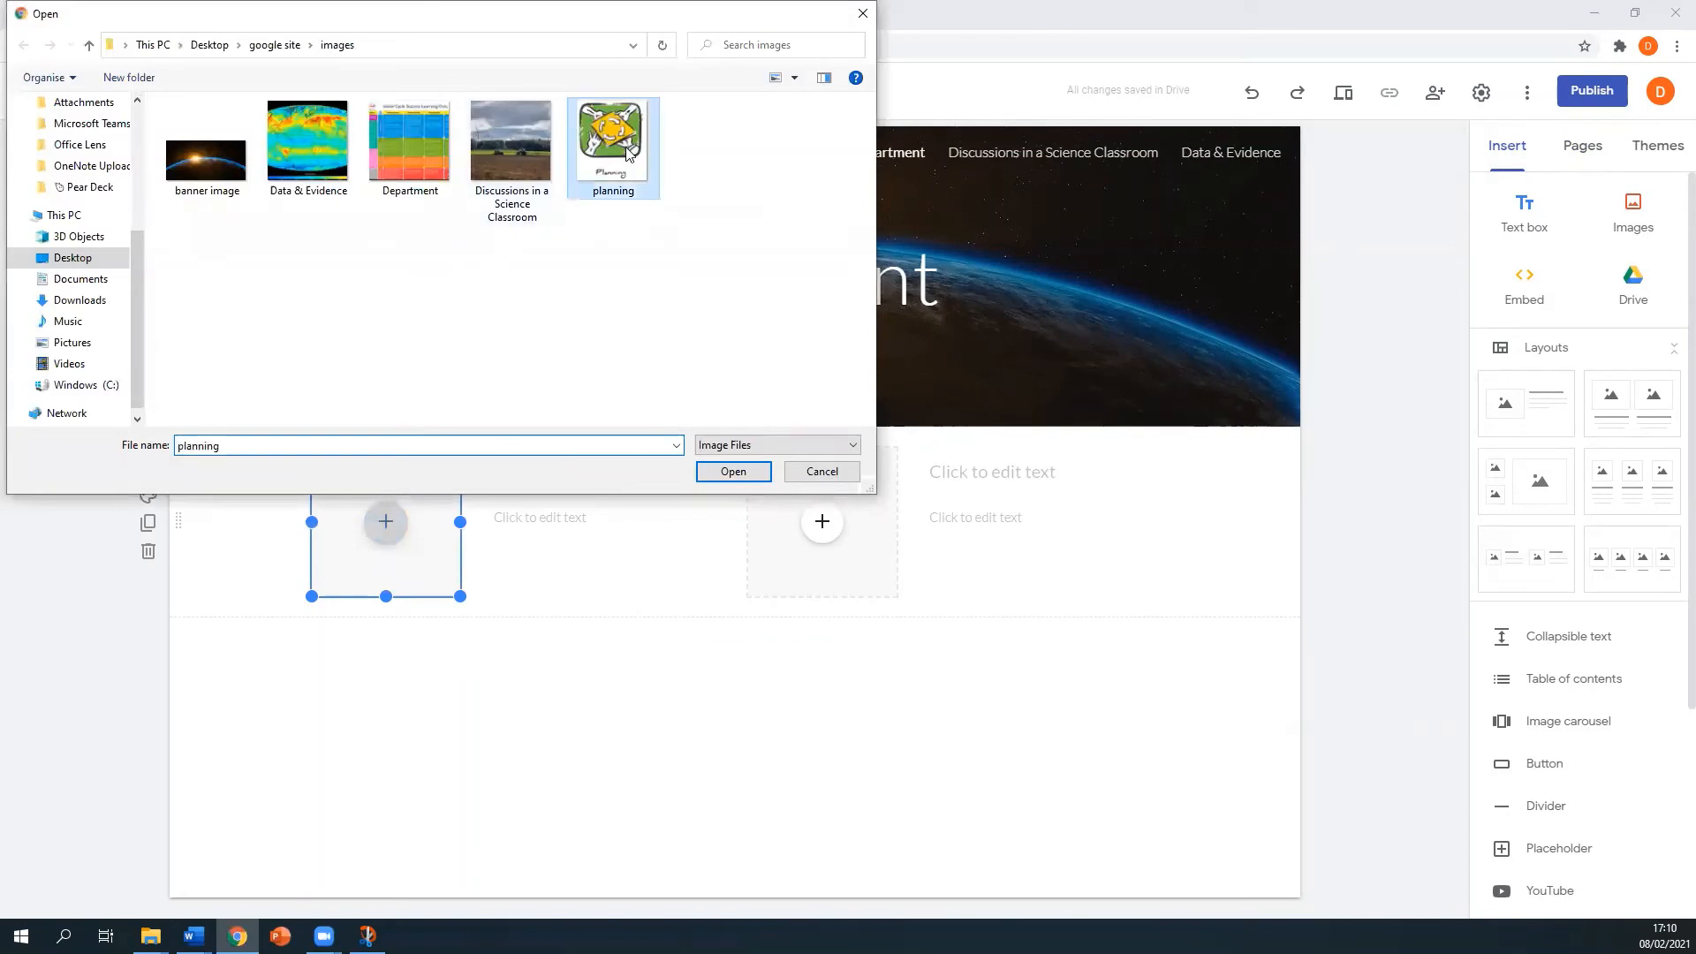
left_click(718, 469)
Step: Copy the web address of the JCT Science Planning Documents page for the text beside the planning image
left_click(552, 520)
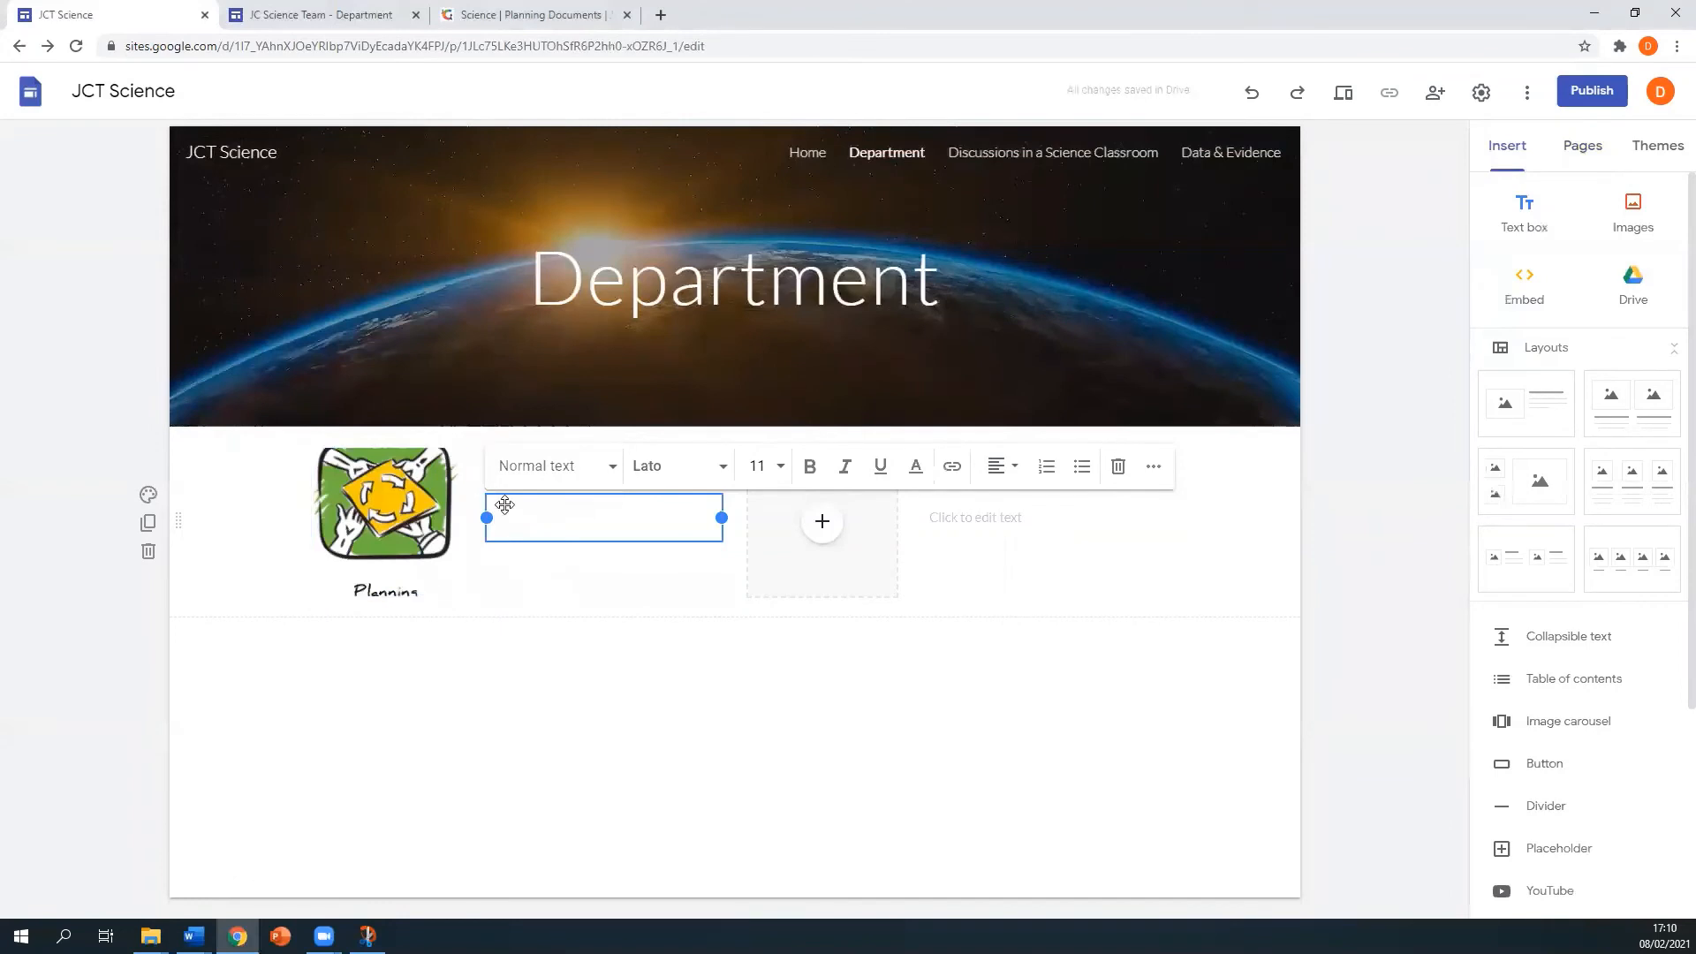
left_click(956, 470)
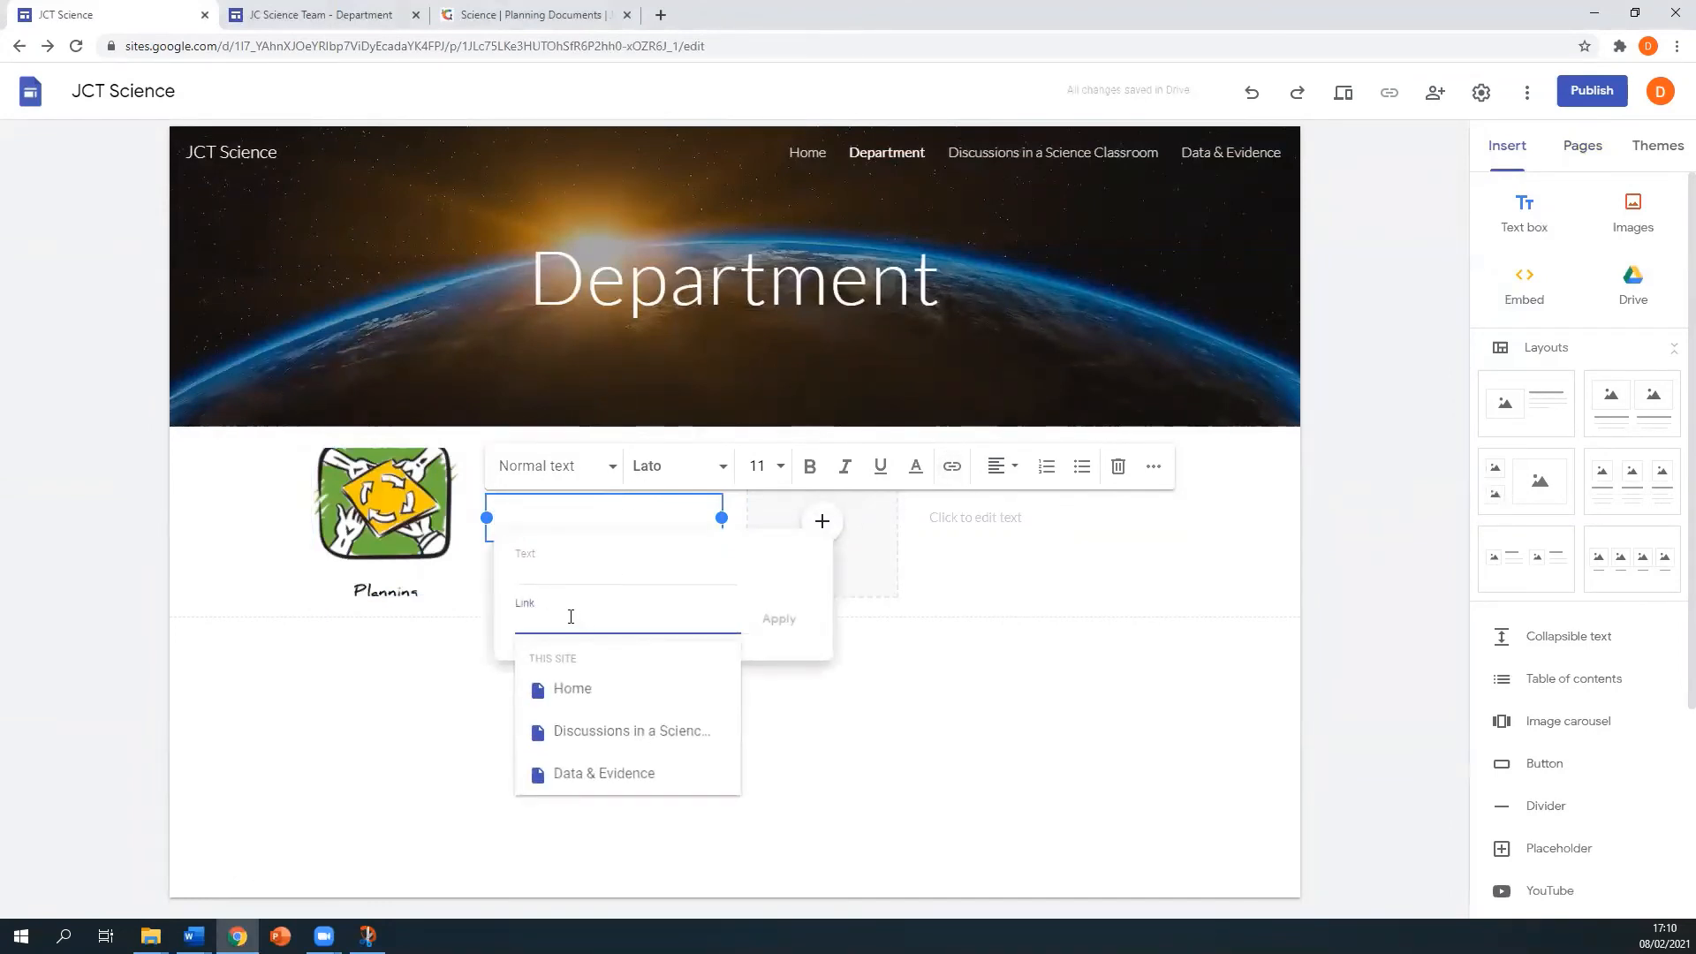
left_click(522, 14)
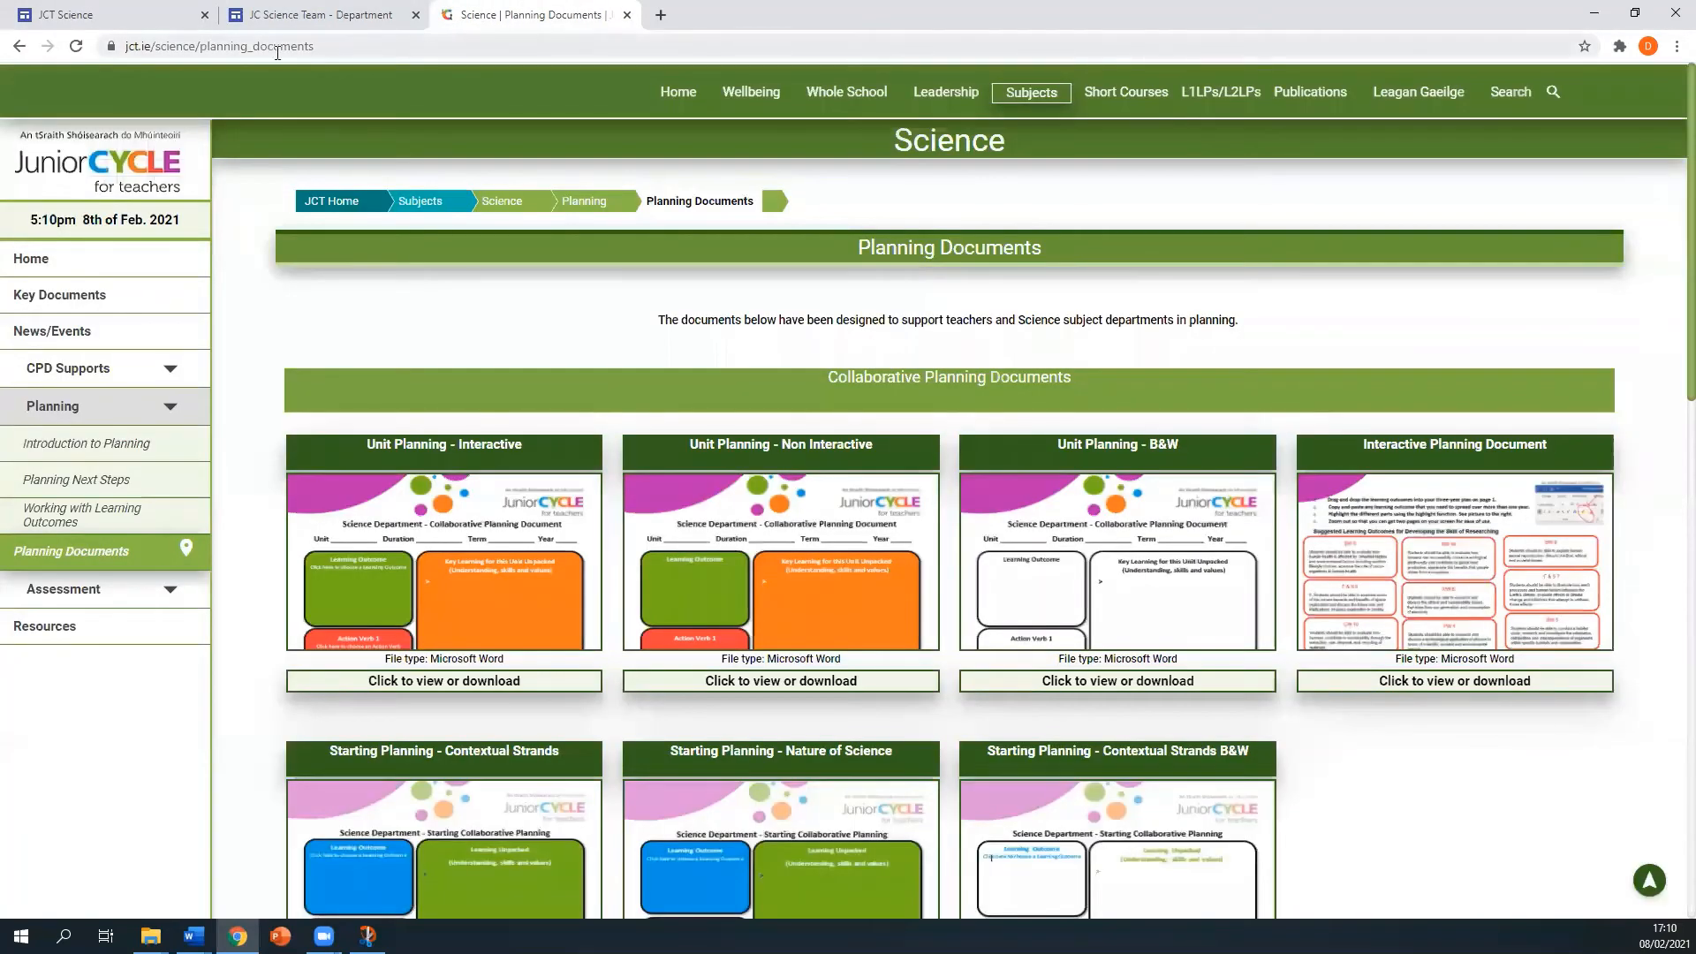
left_click(193, 48)
key("ctrl+c")
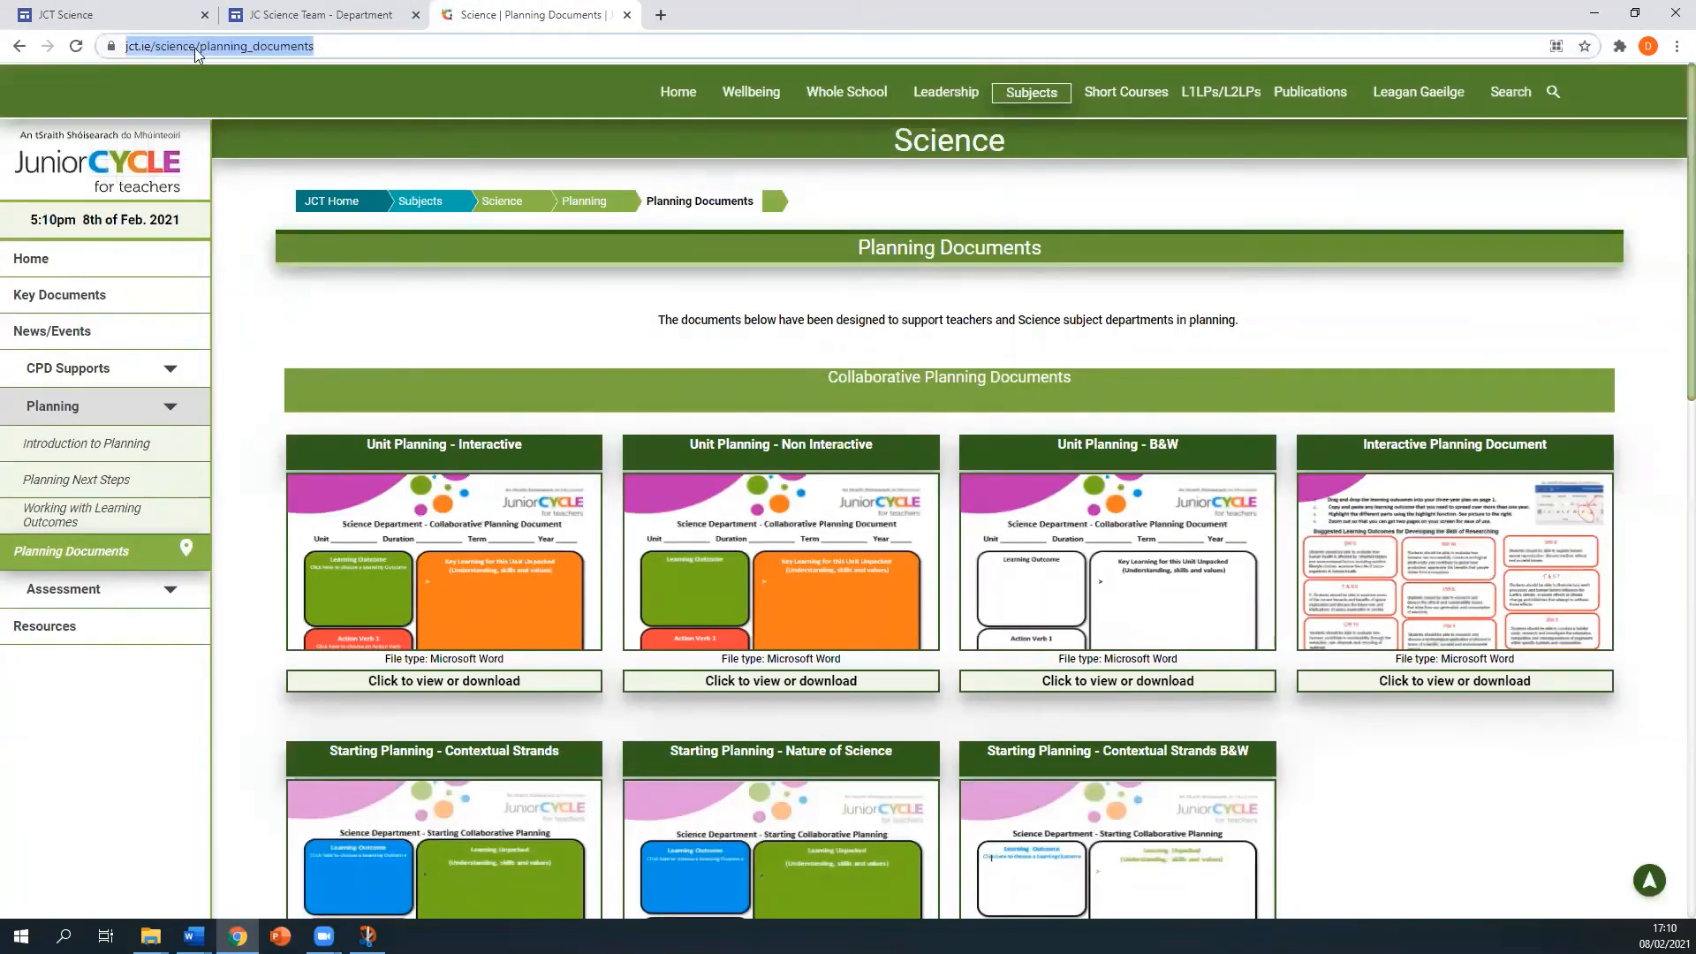
right_click(205, 49)
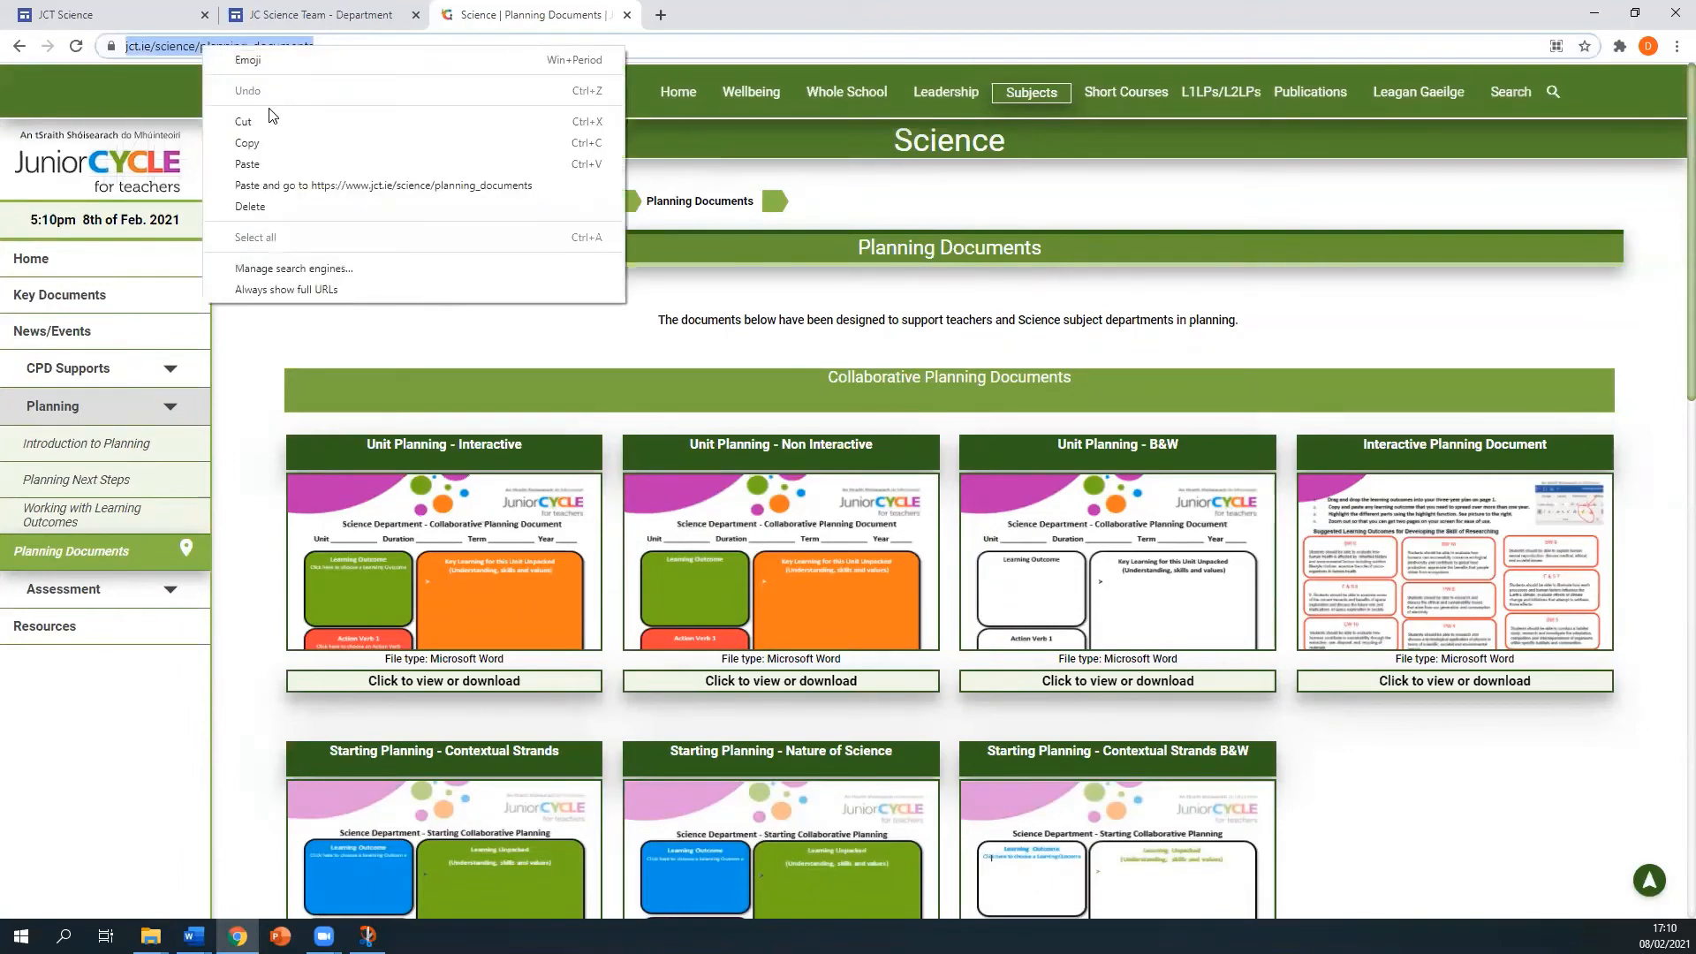
left_click(269, 141)
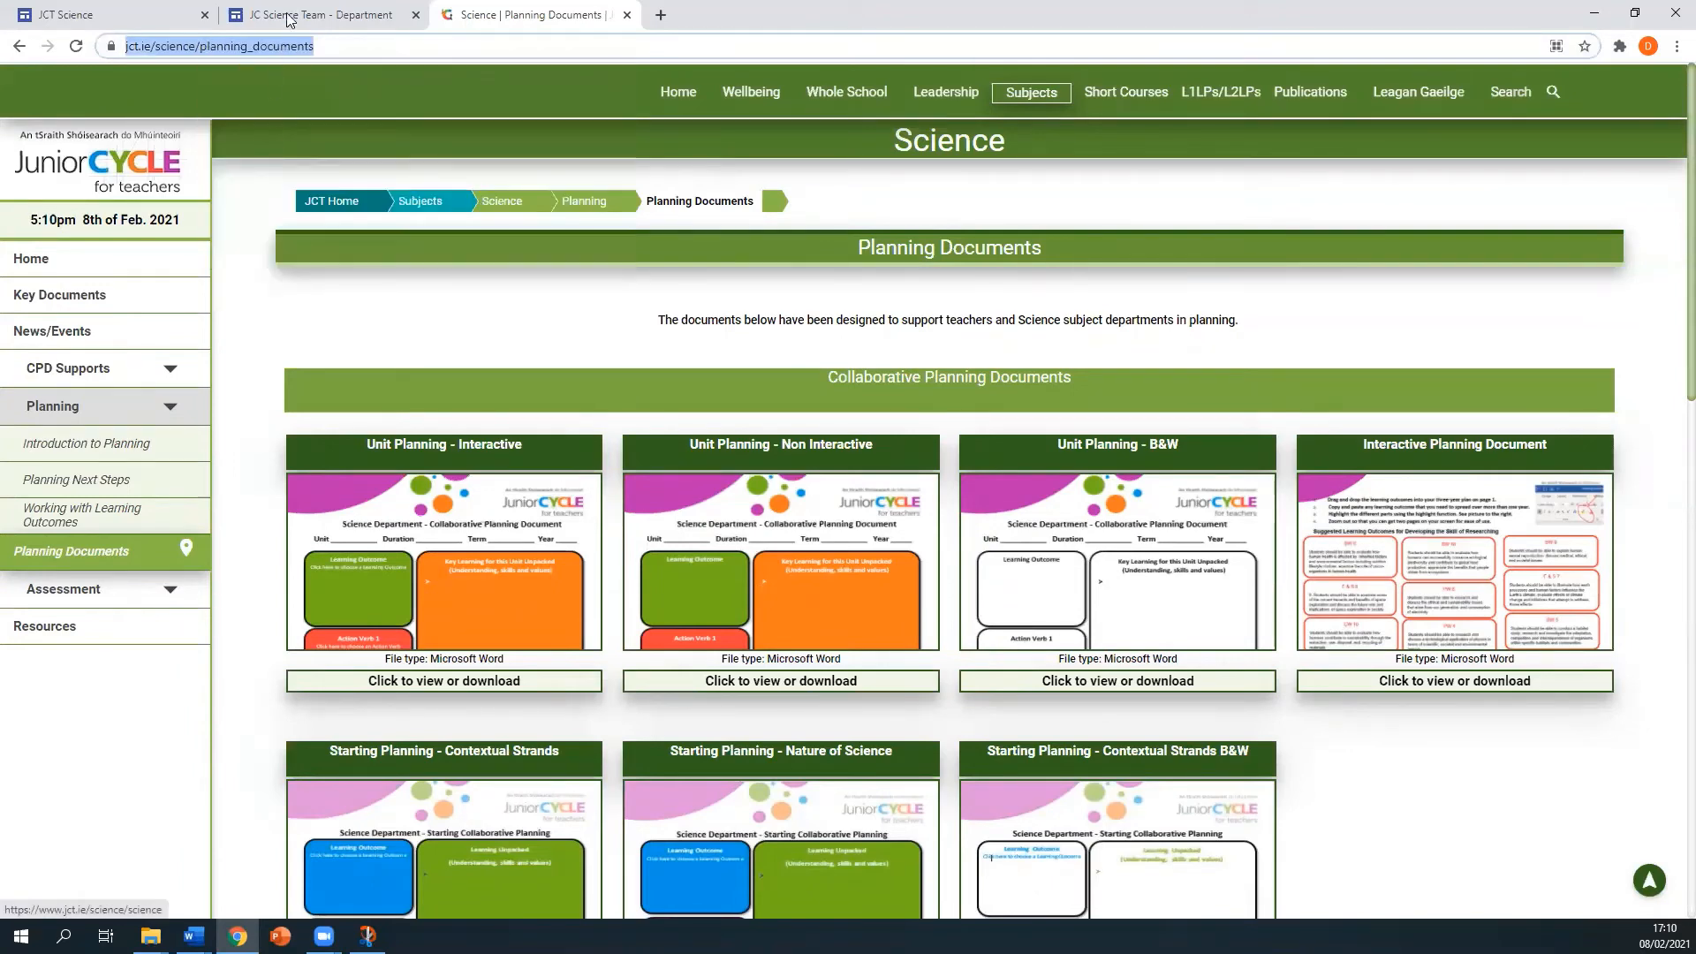
left_click(185, 15)
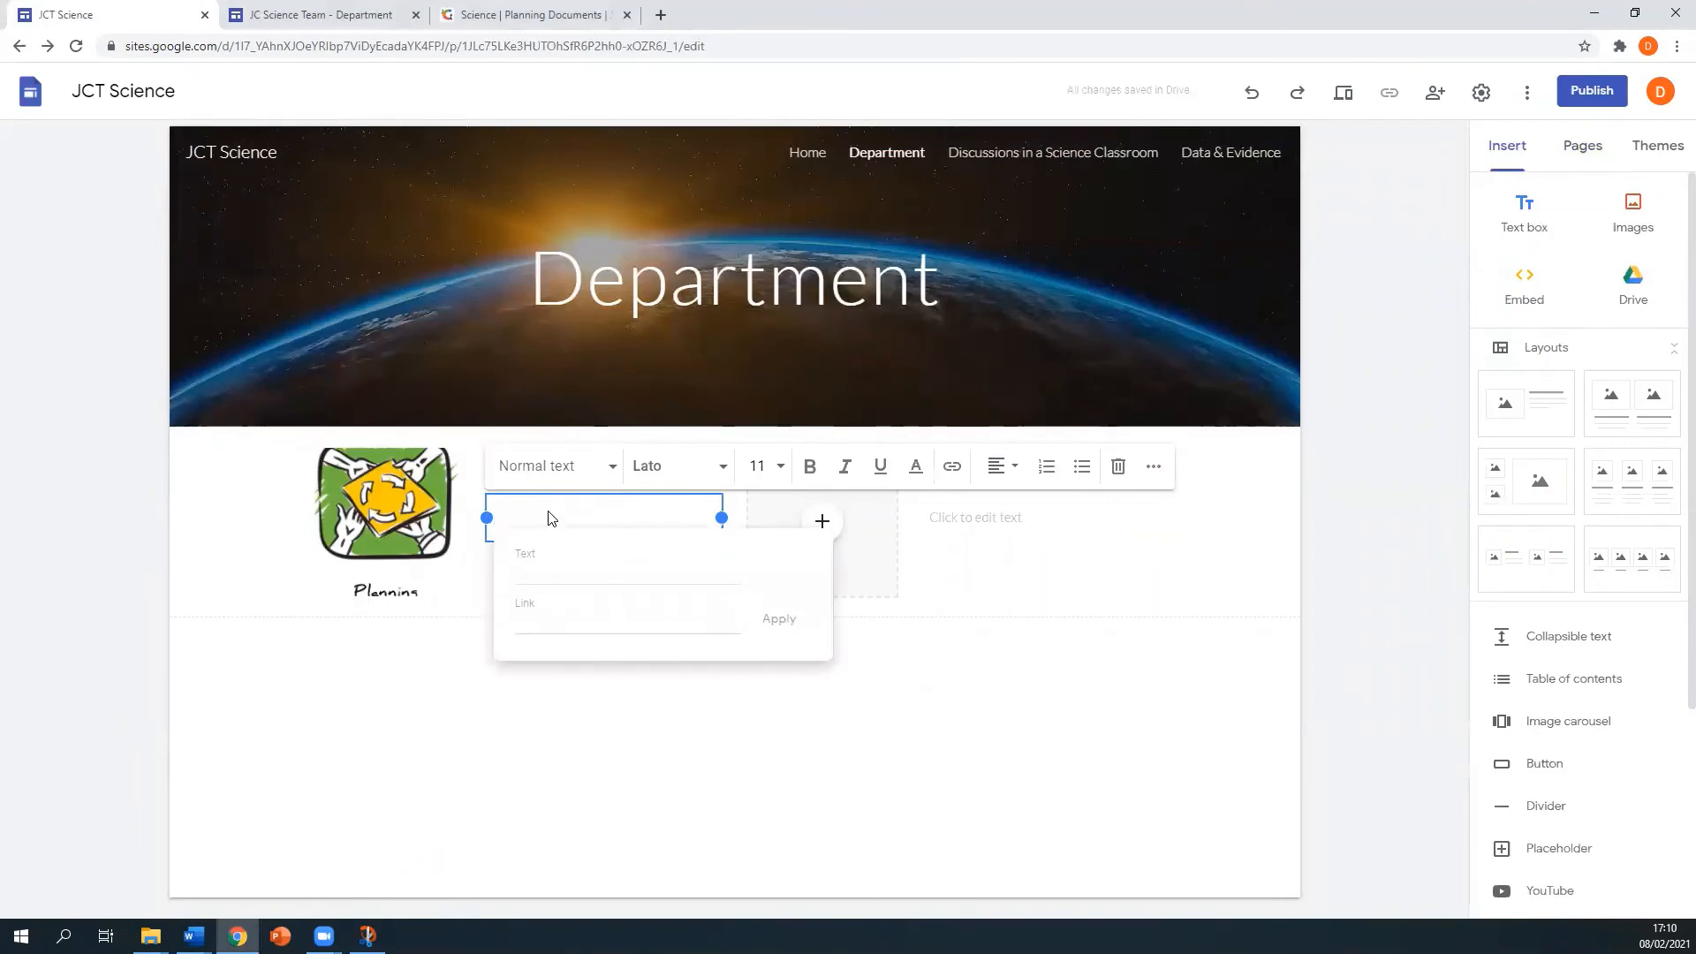
right_click(548, 514)
left_click(521, 523)
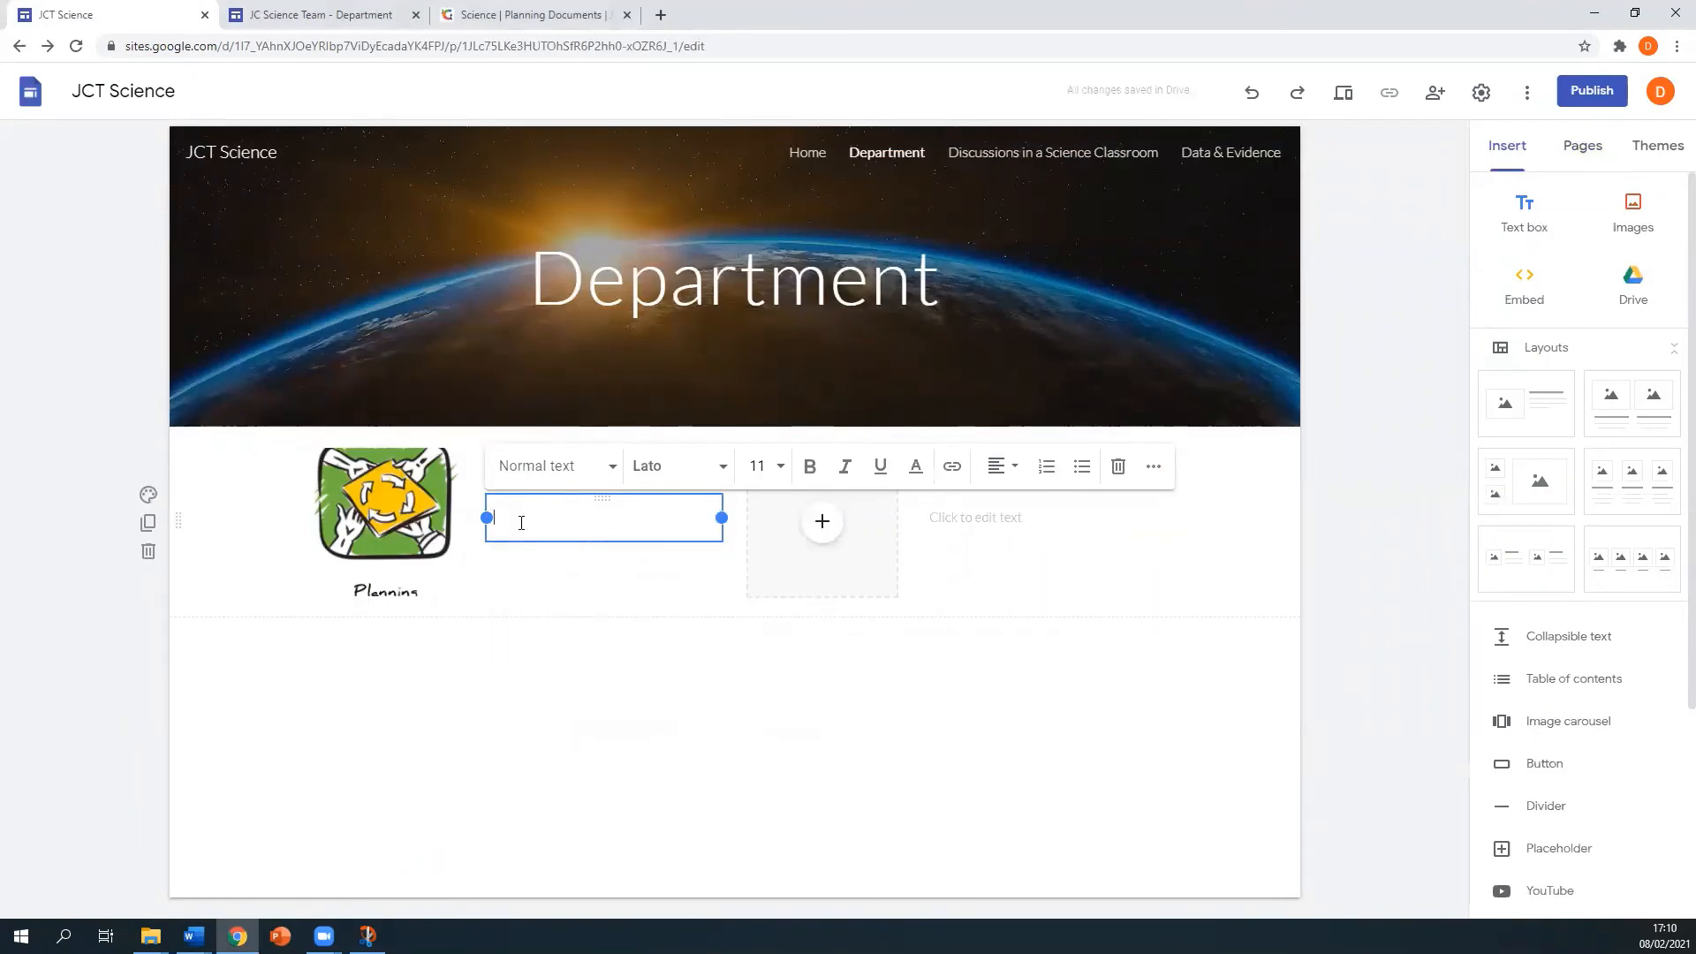
right_click(519, 522)
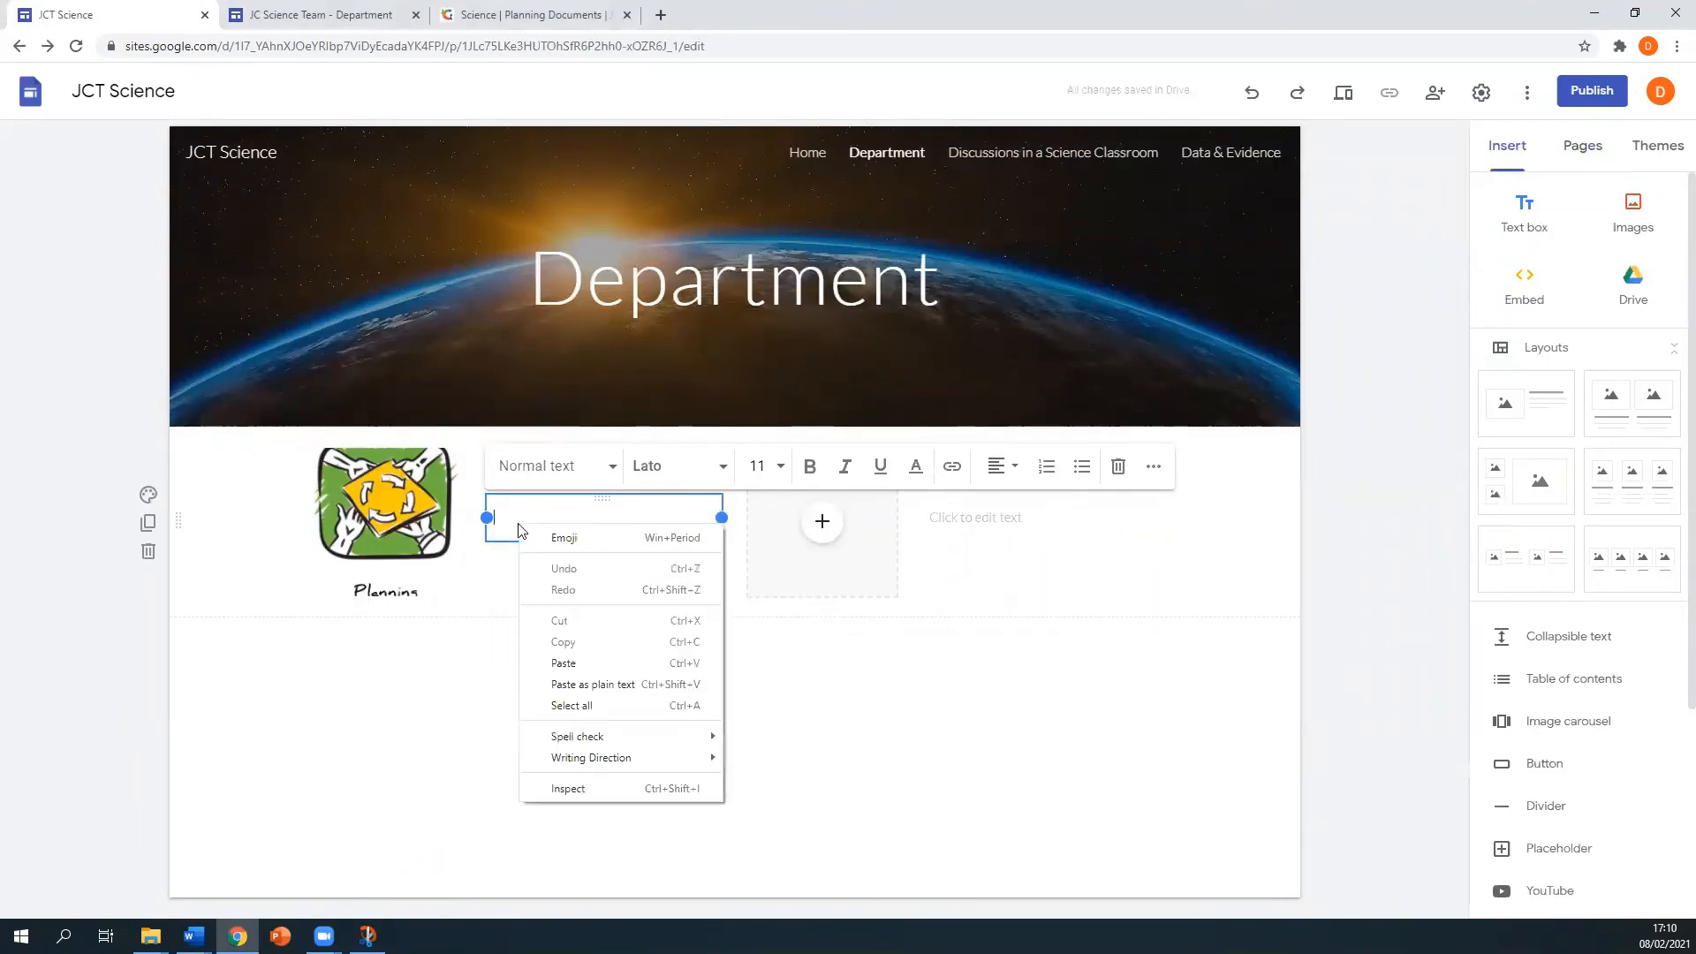
left_click(566, 662)
left_click(669, 583)
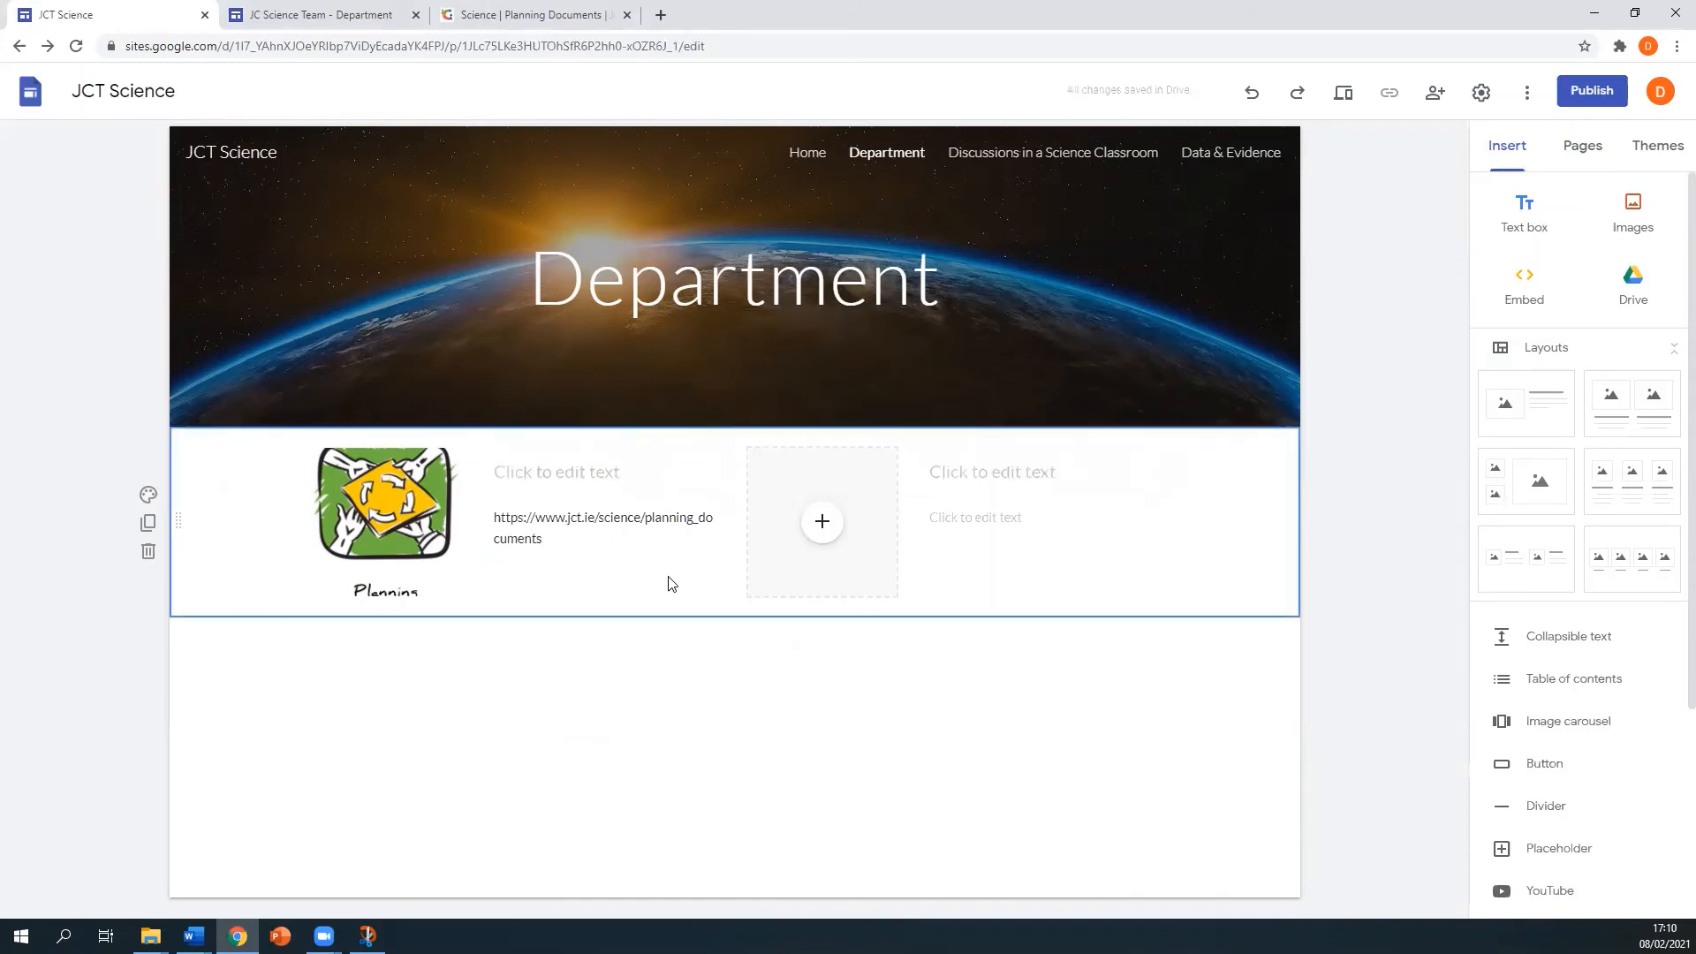
Step: Enter "Planning Documents" as the sub-heading above the pasted web address
left_click(563, 470)
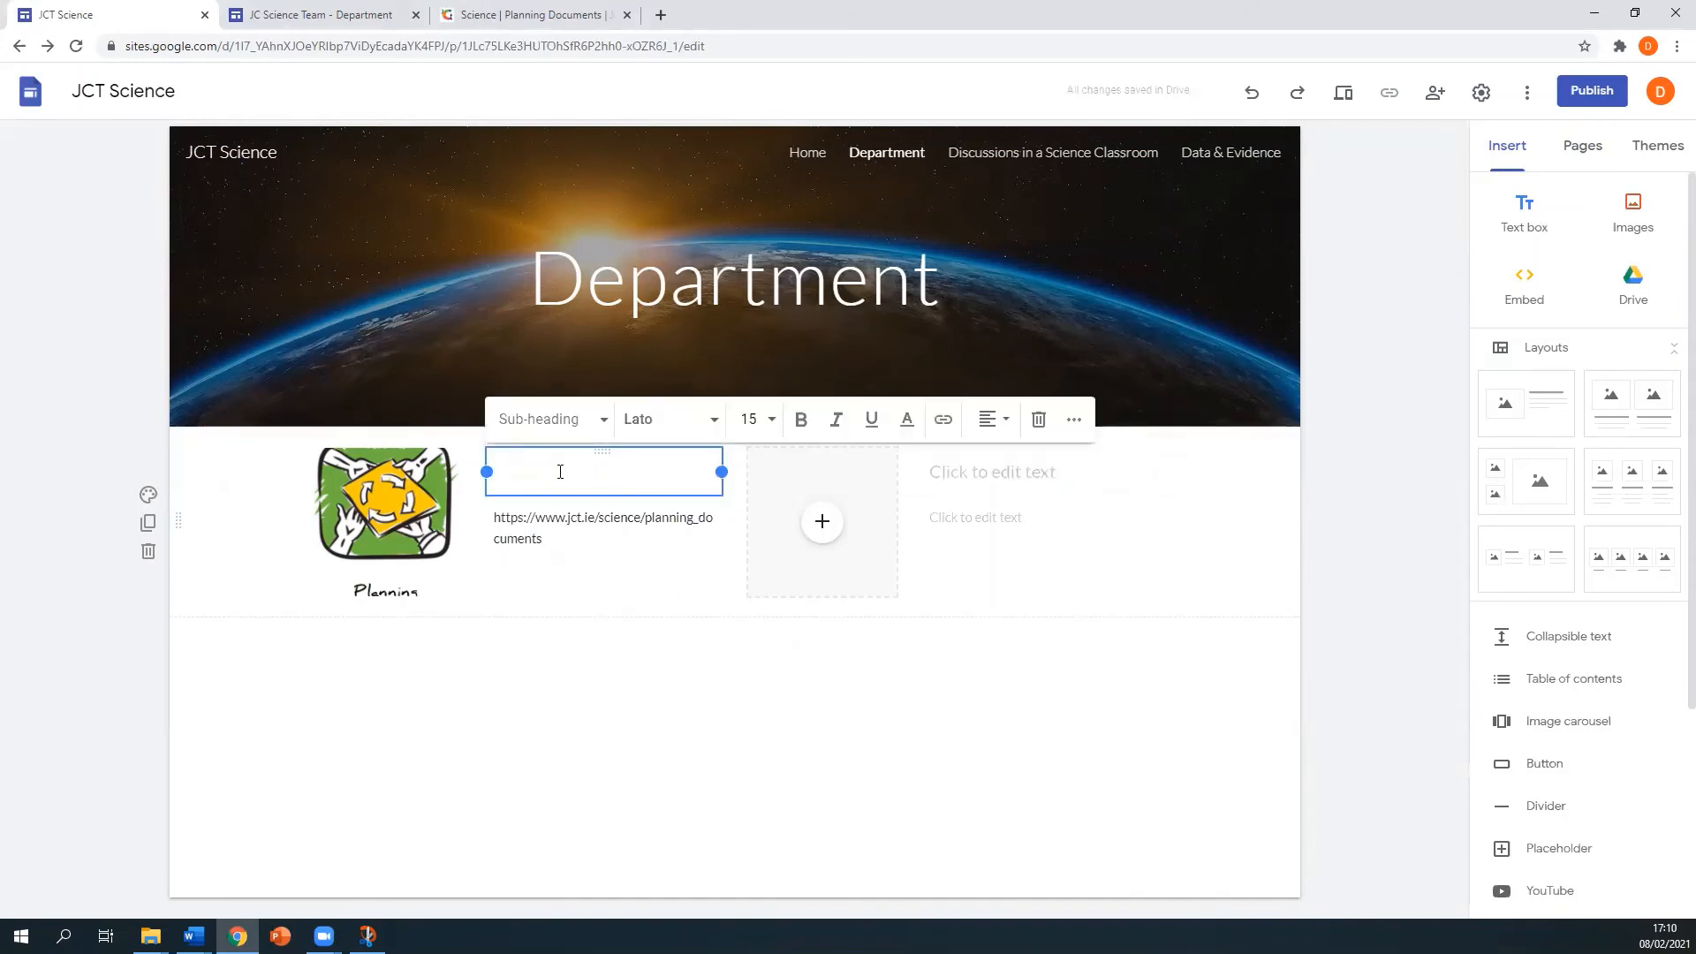
type("Planning Documents")
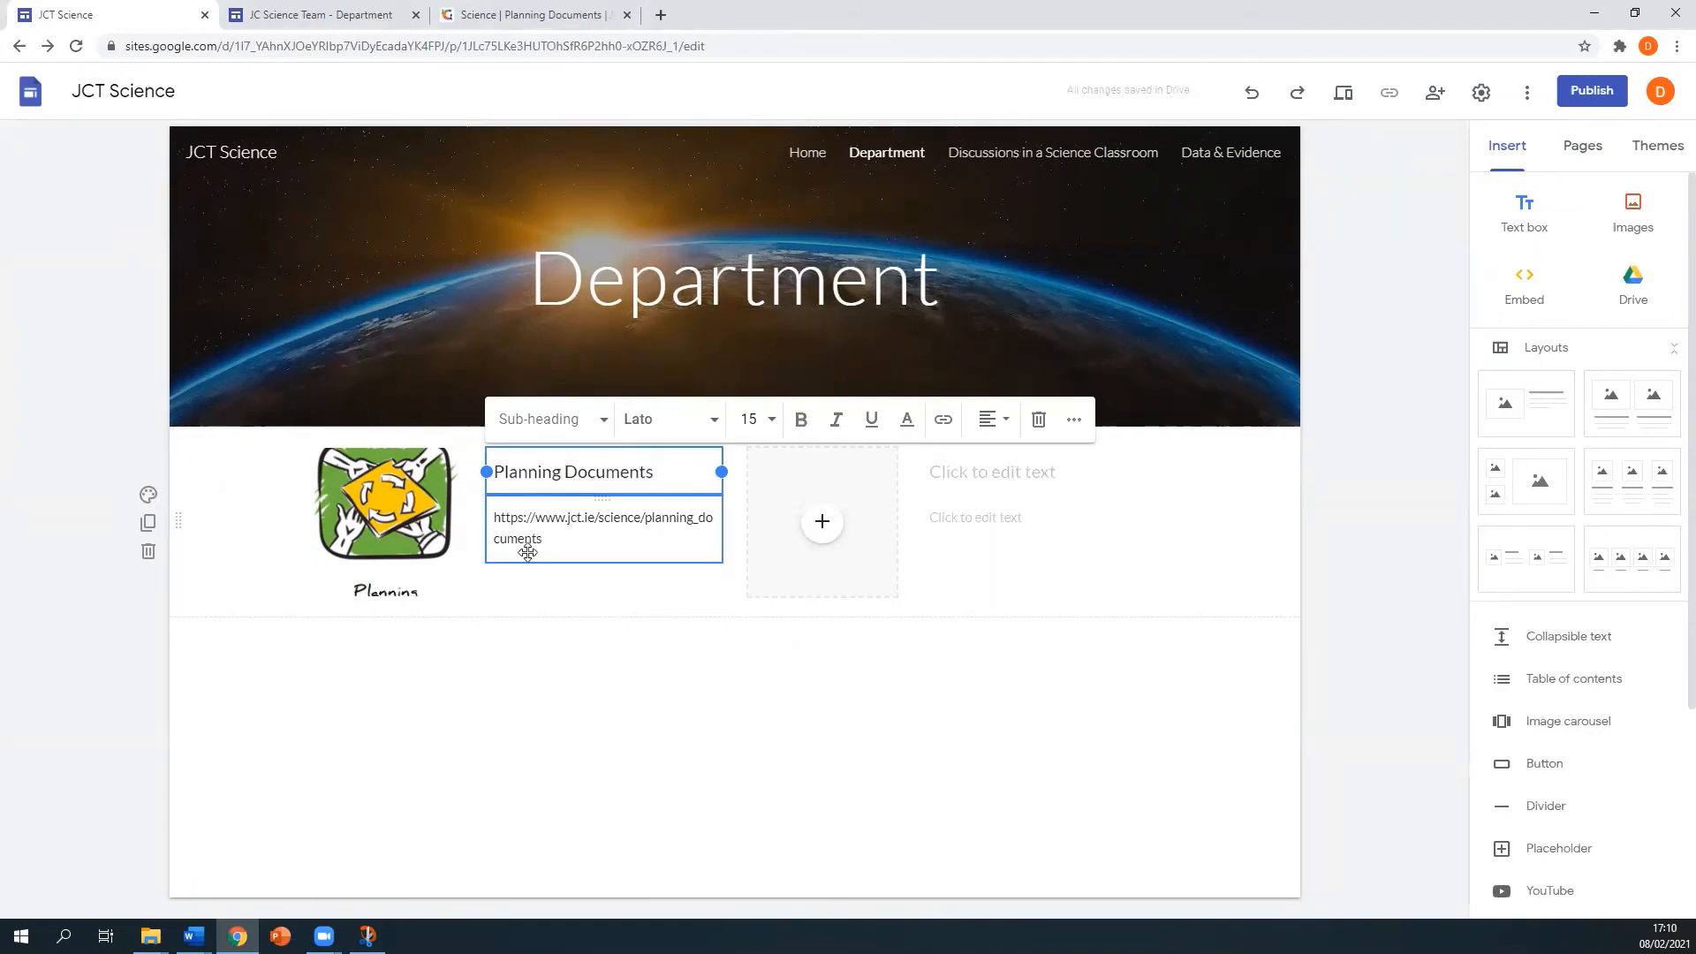
left_click(575, 705)
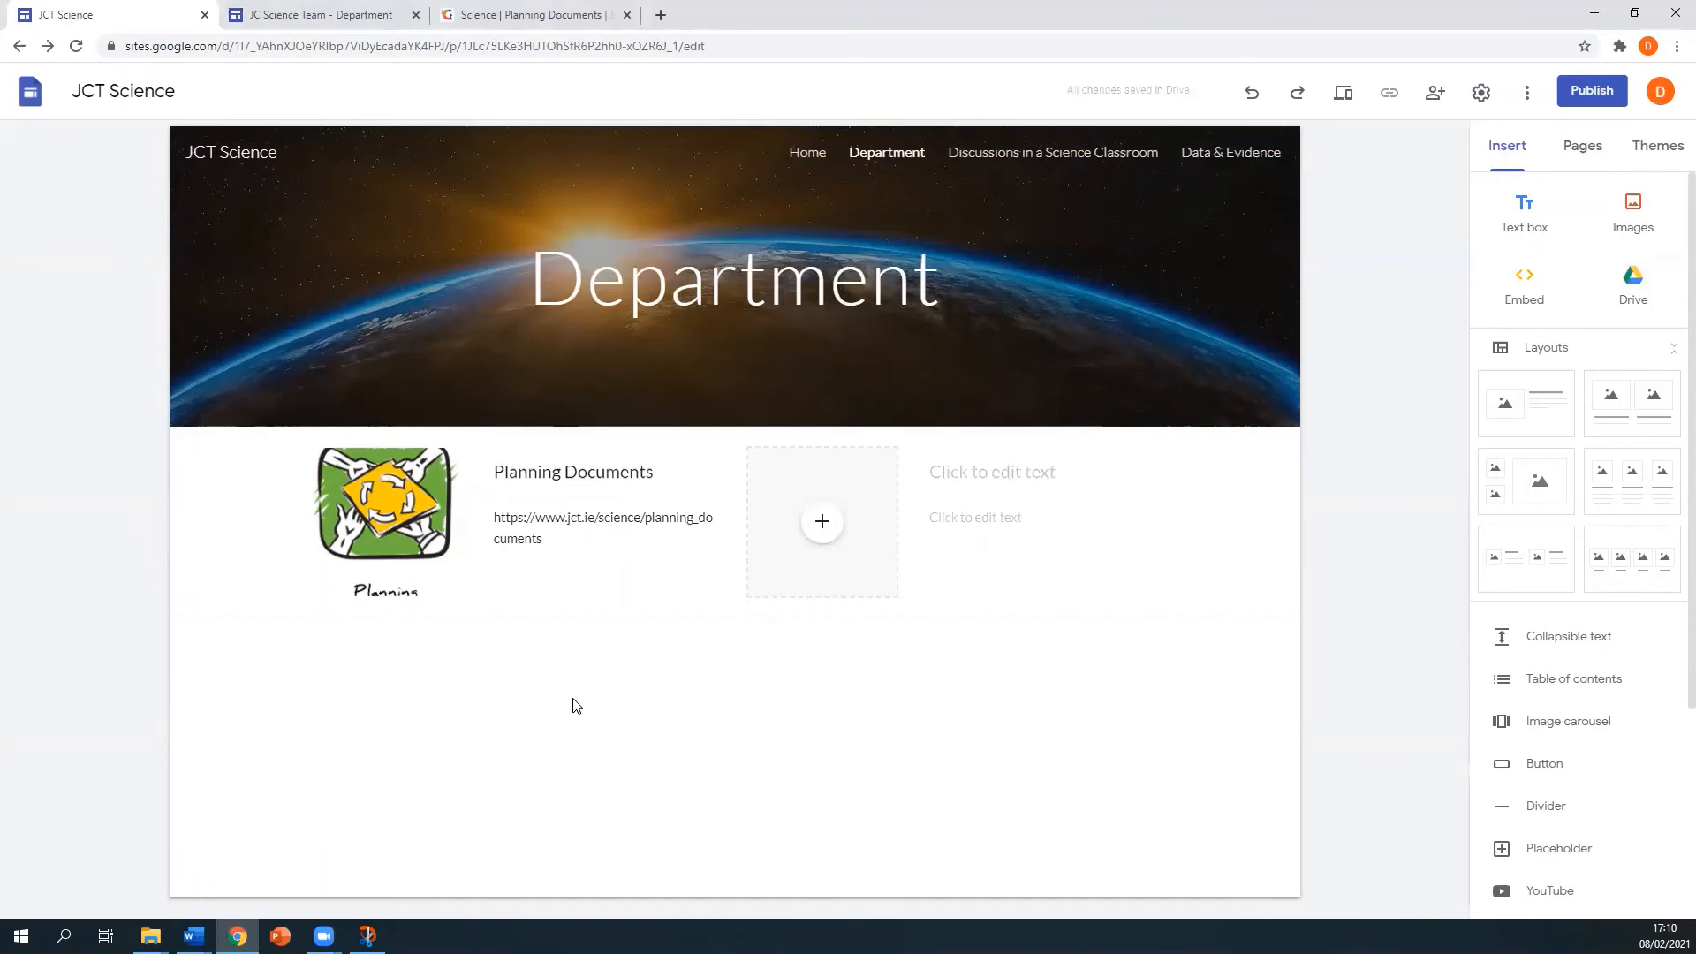
left_click(542, 494)
Step: Publish the site at the web address jct-science, reviewing its sharing settings and leaving it viewable by anyone
left_click(1590, 92)
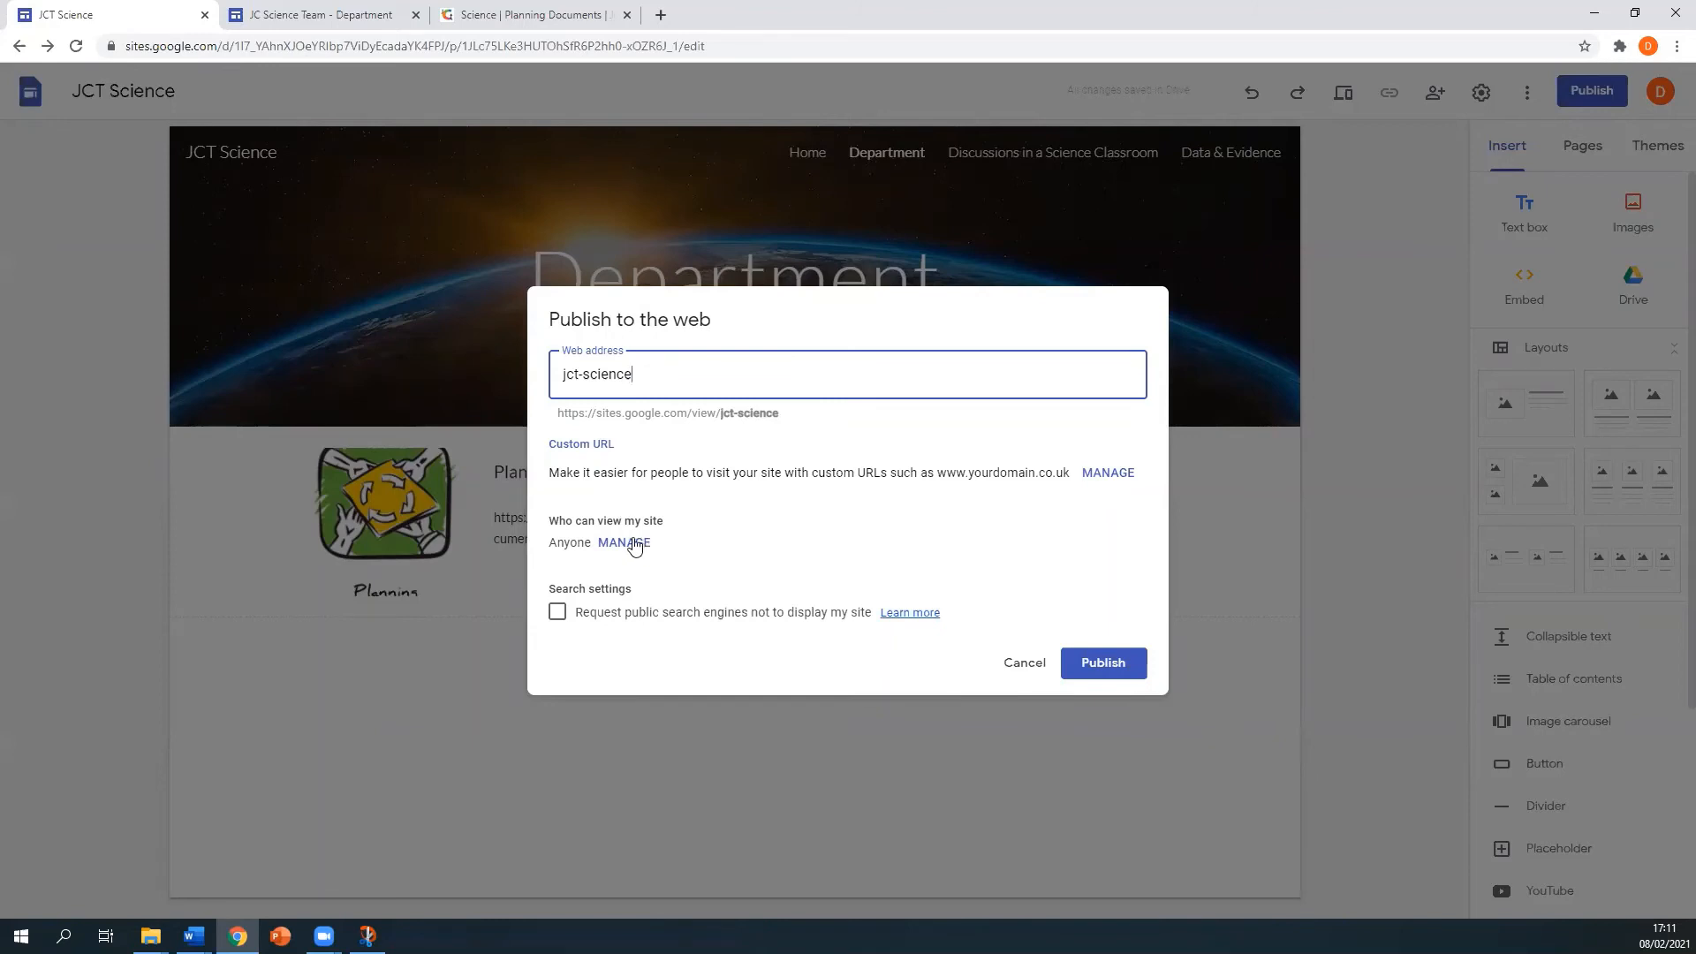
left_click(625, 544)
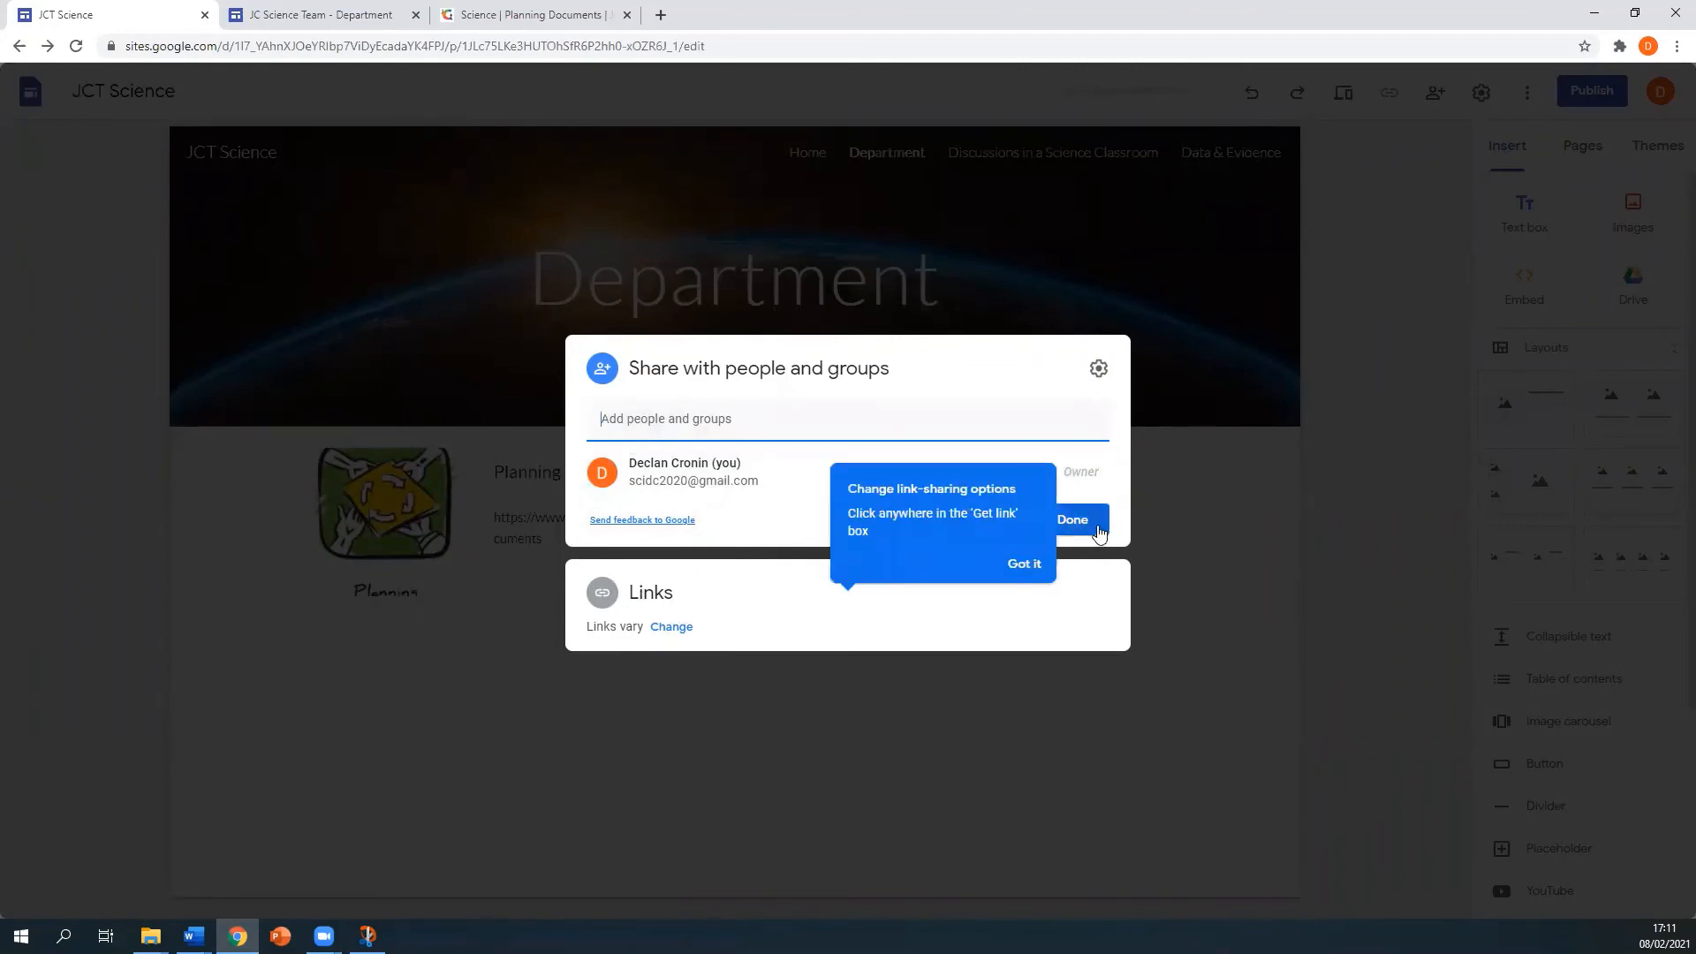
left_click(1061, 528)
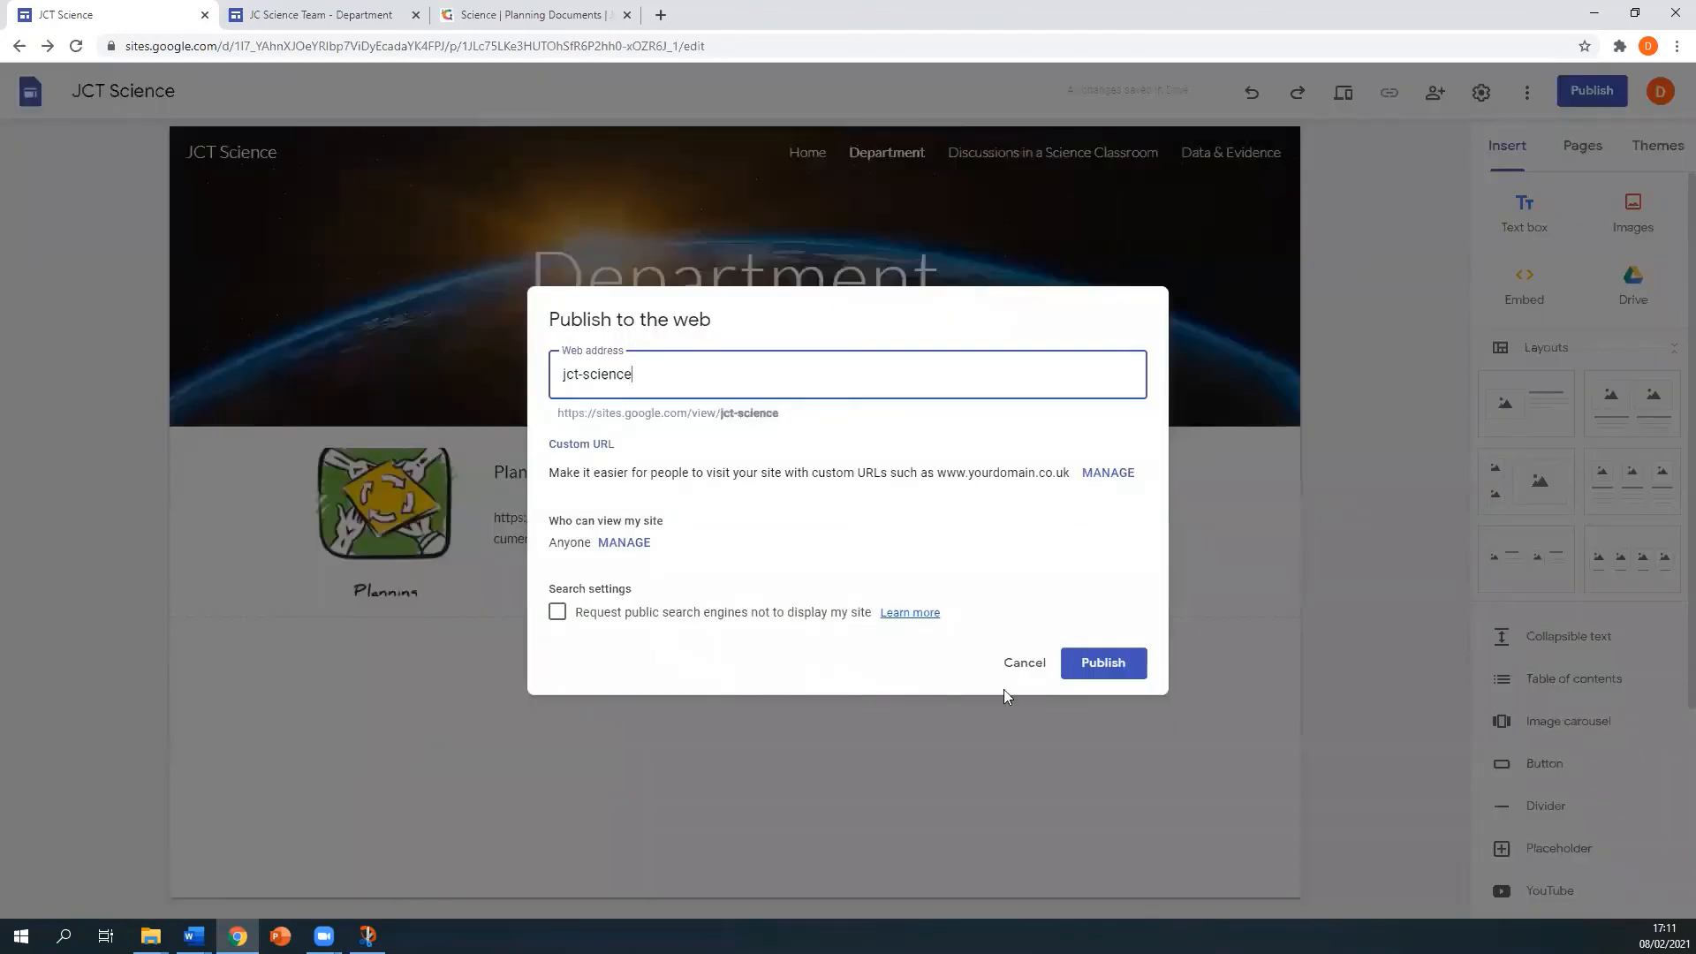
left_click(1101, 665)
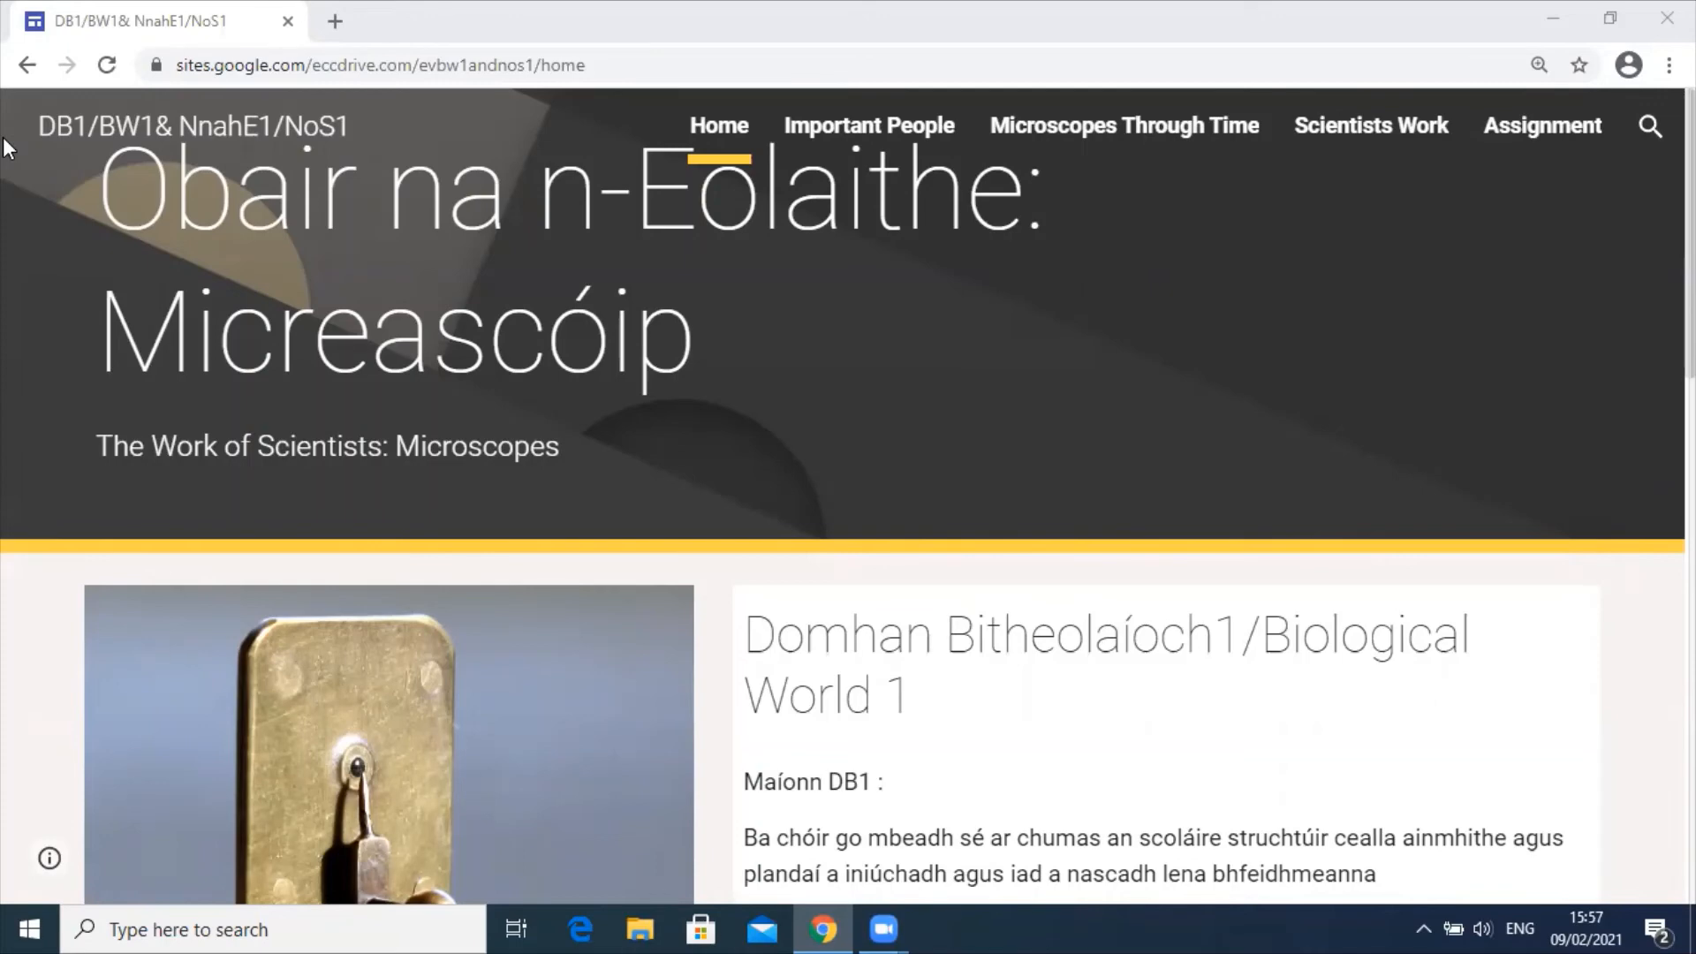
right_click(5, 139)
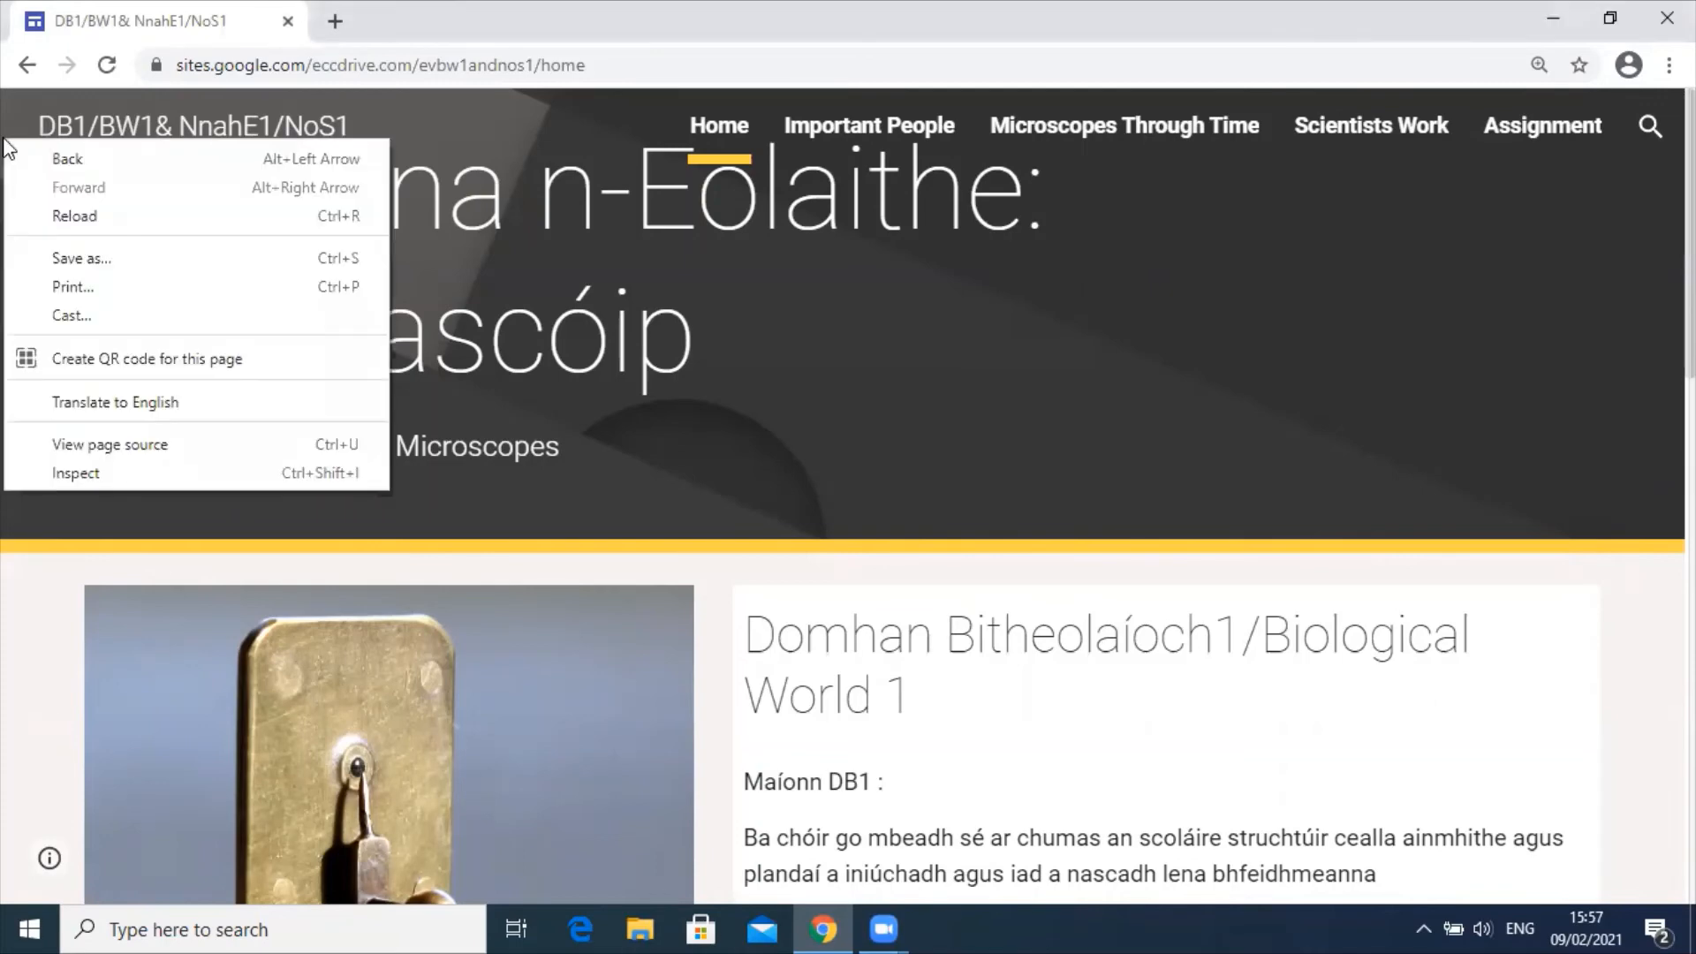
left_click(474, 236)
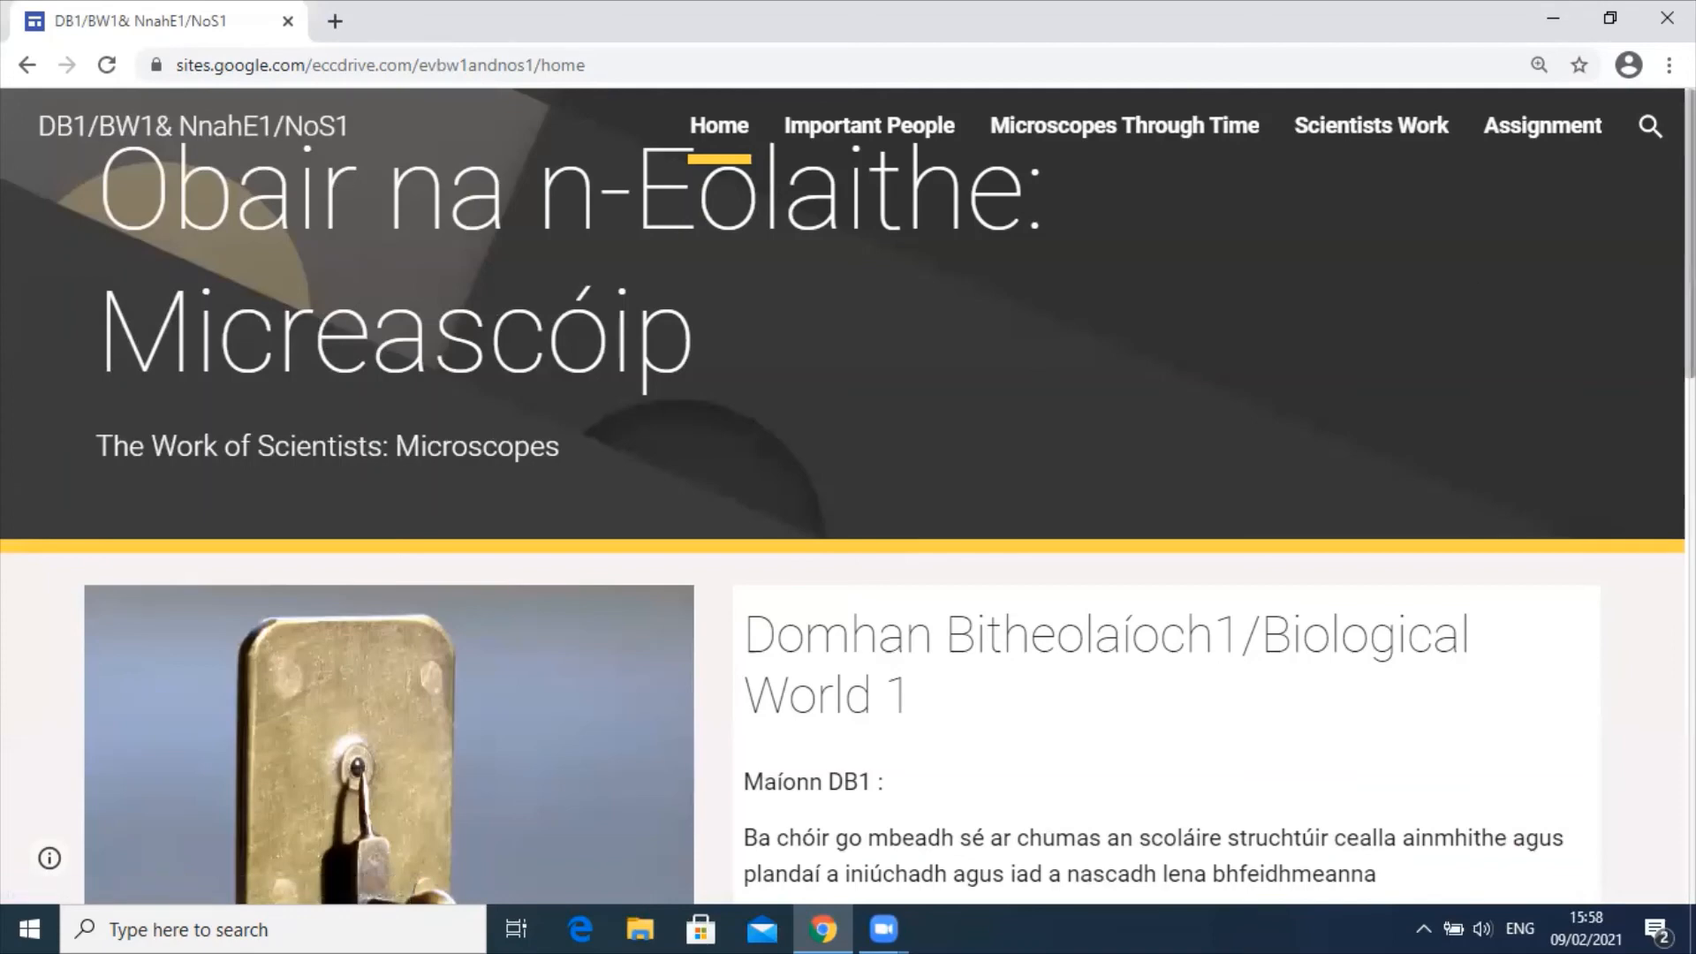
Step: Examine the home page of the microscopes example site, from its learning outcomes down to the three linked topic sections
scroll(848, 494, "down", 3)
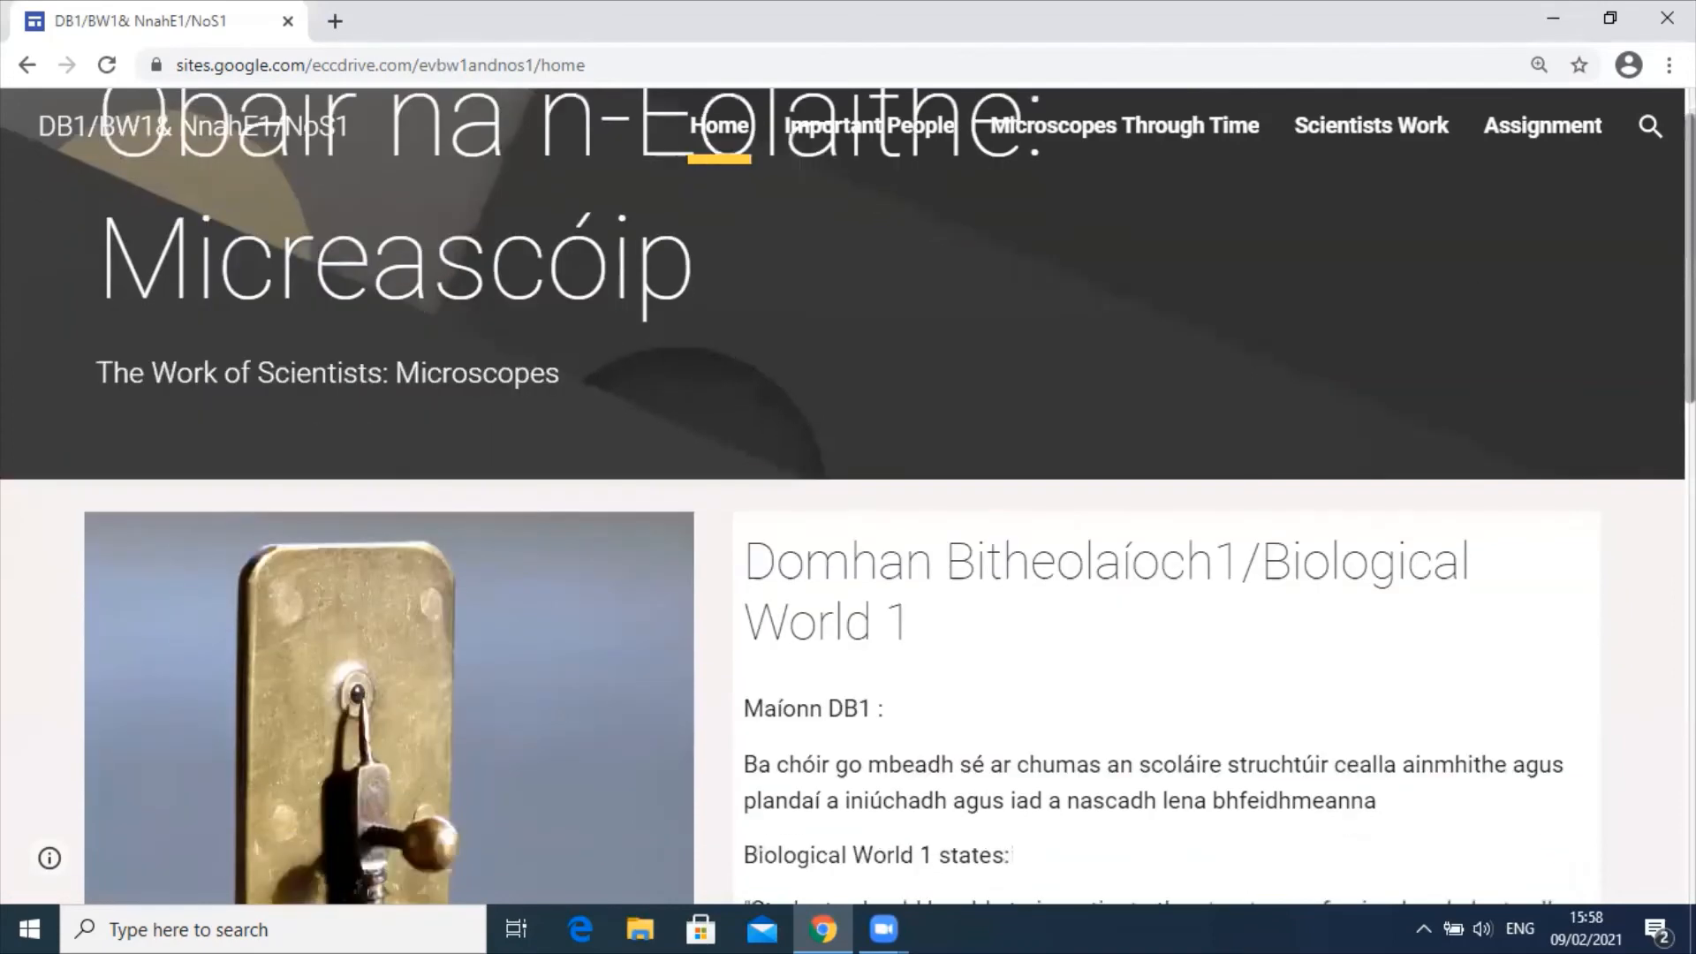
scroll(848, 530, "down", 8)
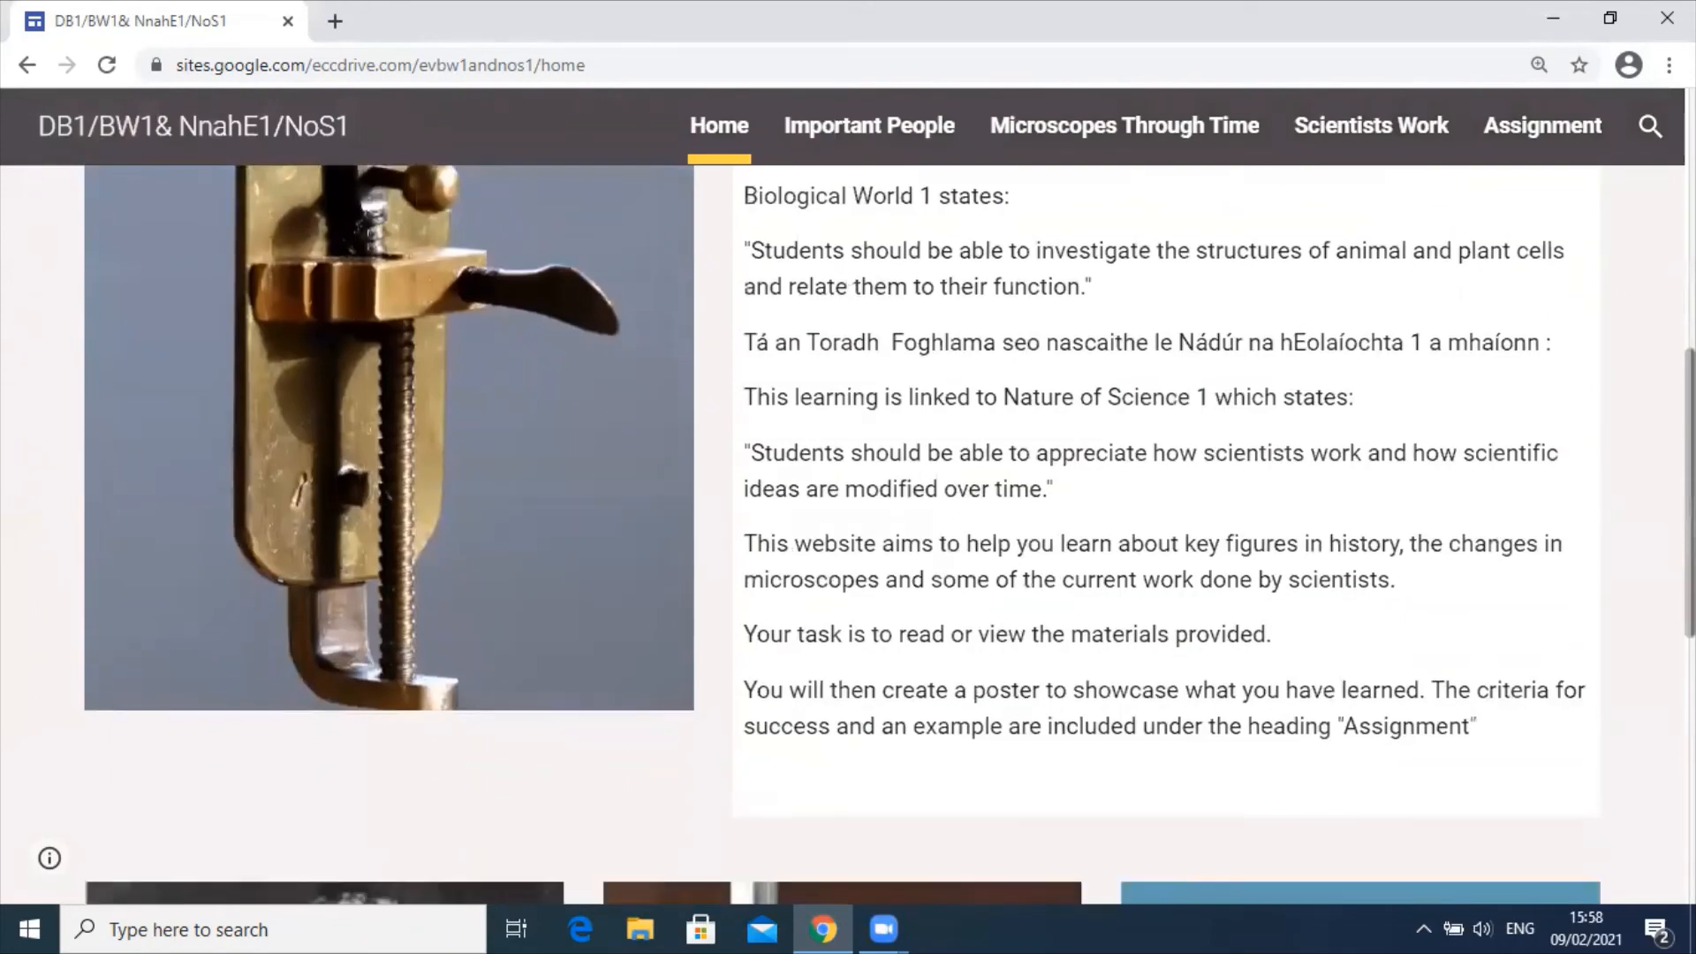
scroll(847, 530, "down", 3)
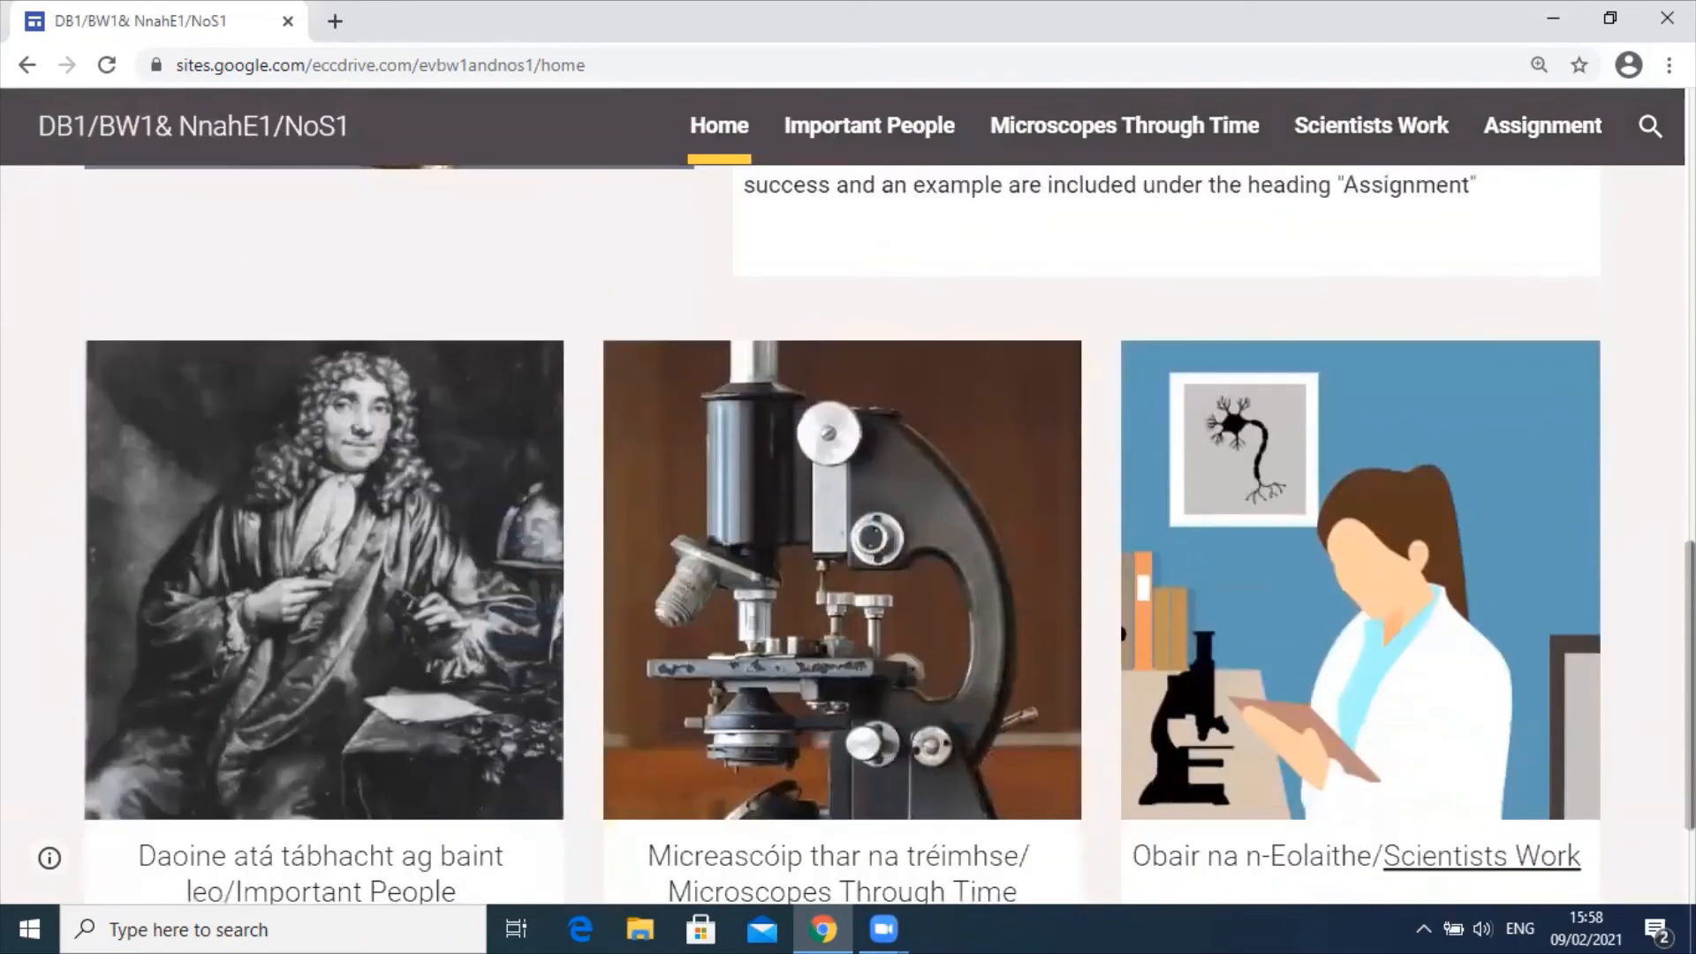
scroll(848, 530, "down", 2)
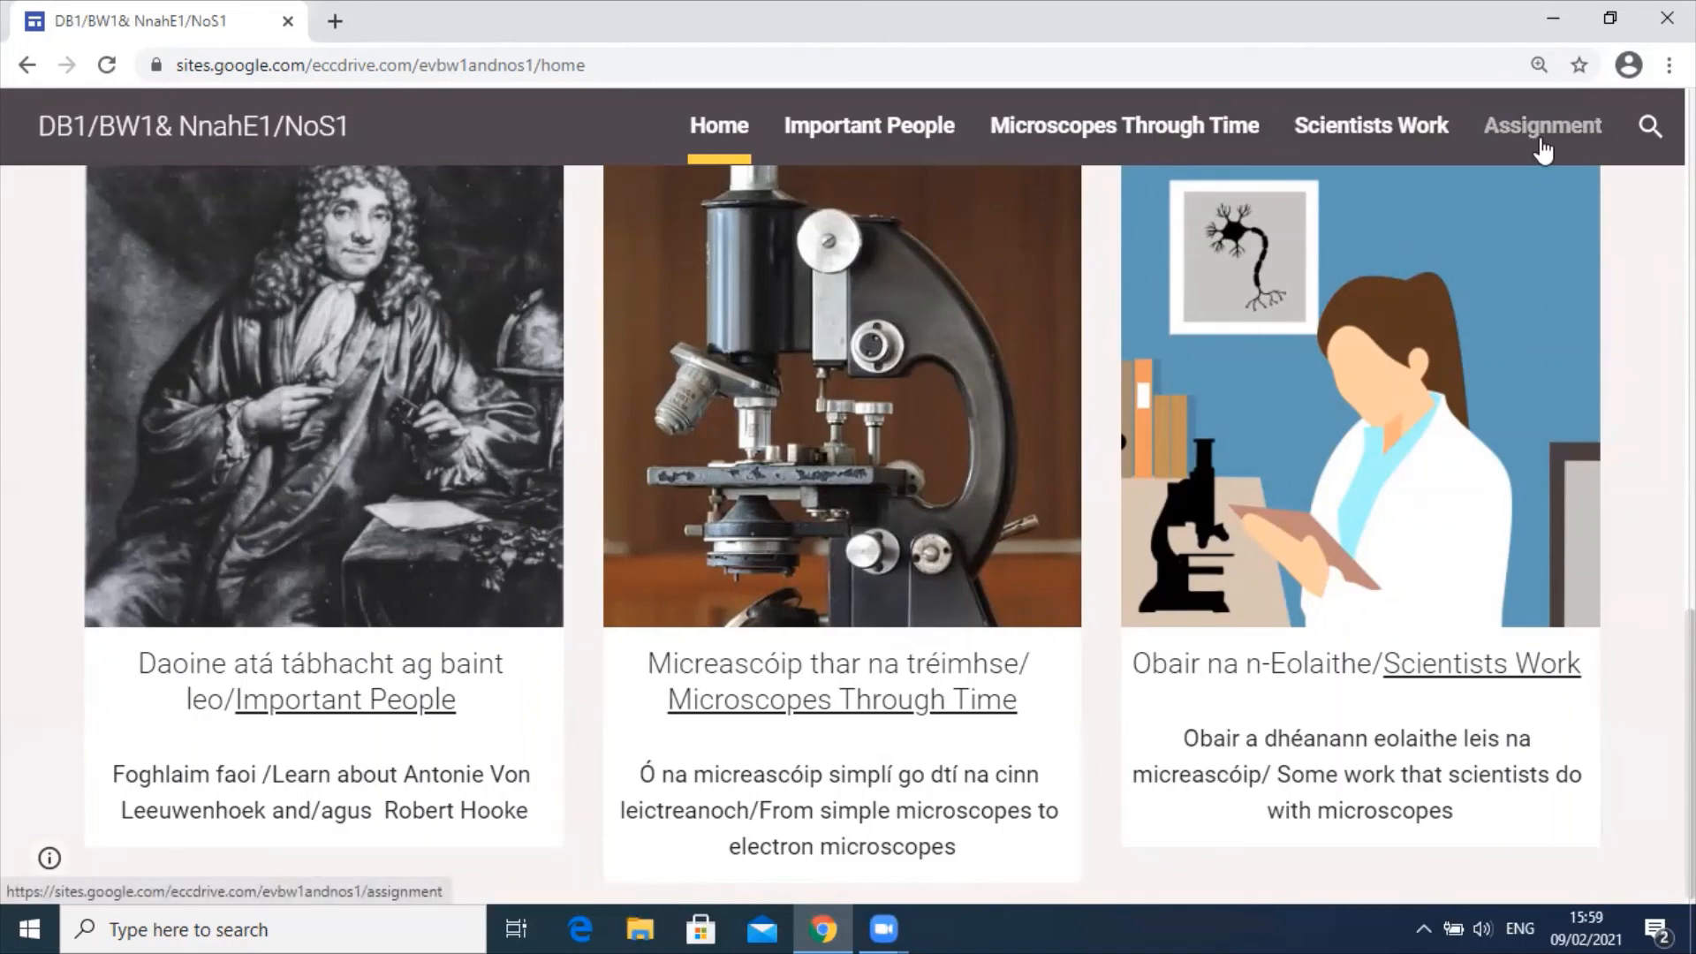
Step: Open the example site's Assignment page, read the instructions and embedded document, and return to its home page
left_click(1542, 129)
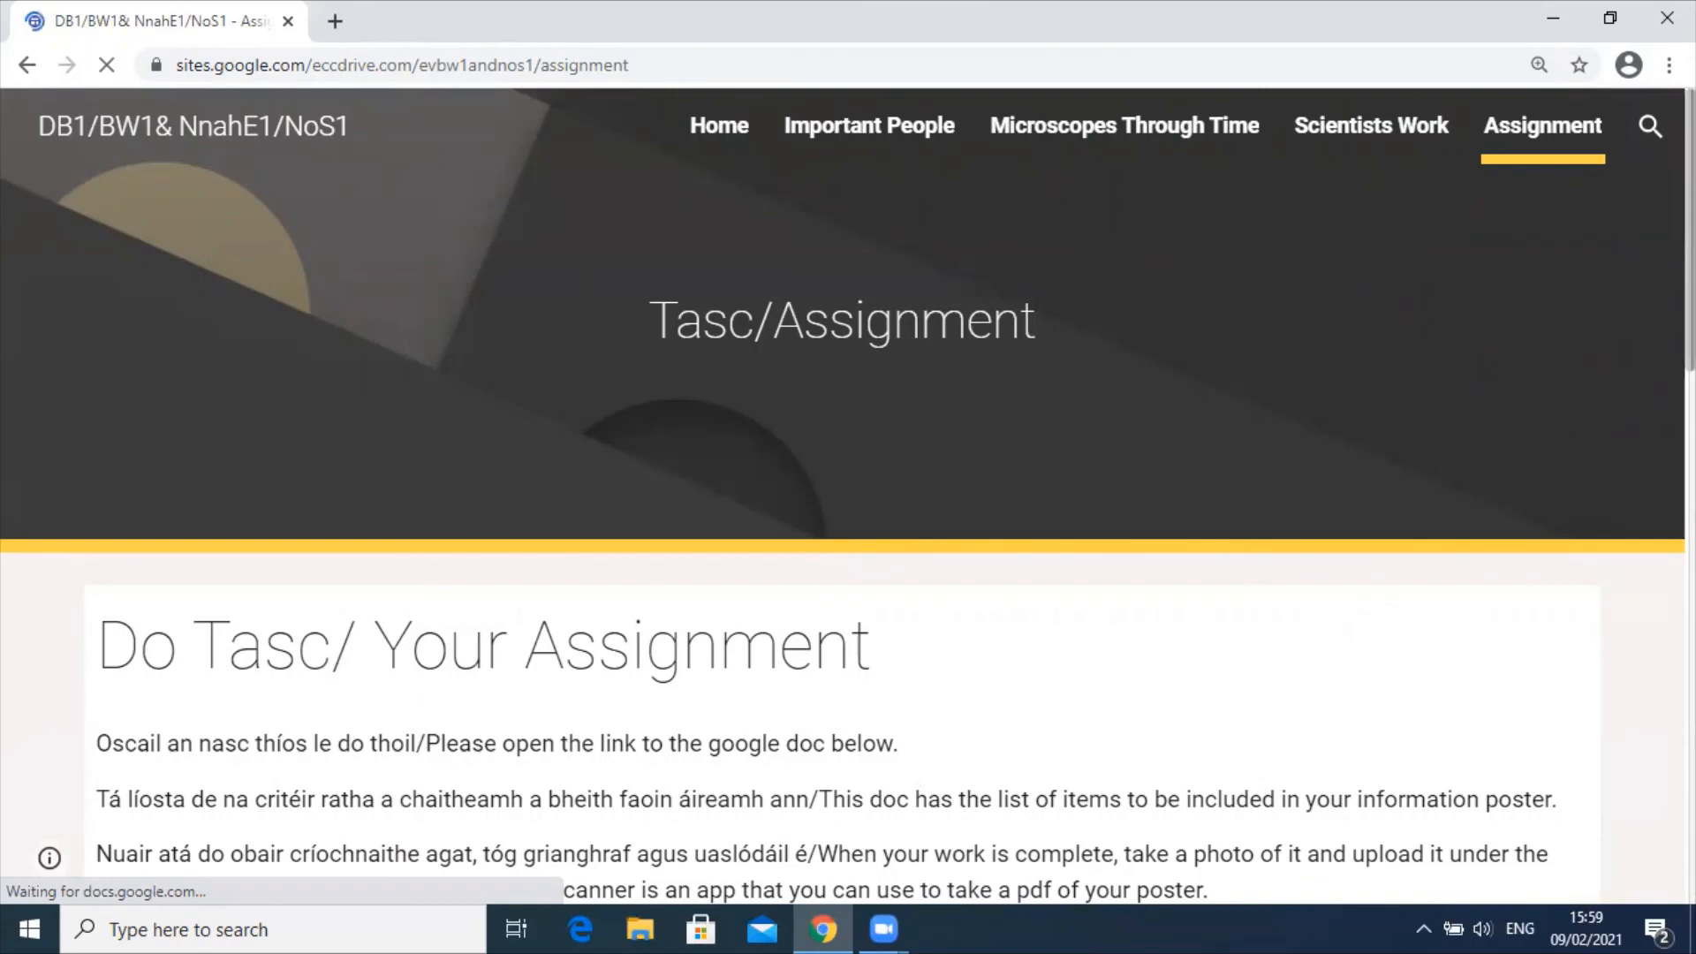
scroll(848, 530, "down", 2)
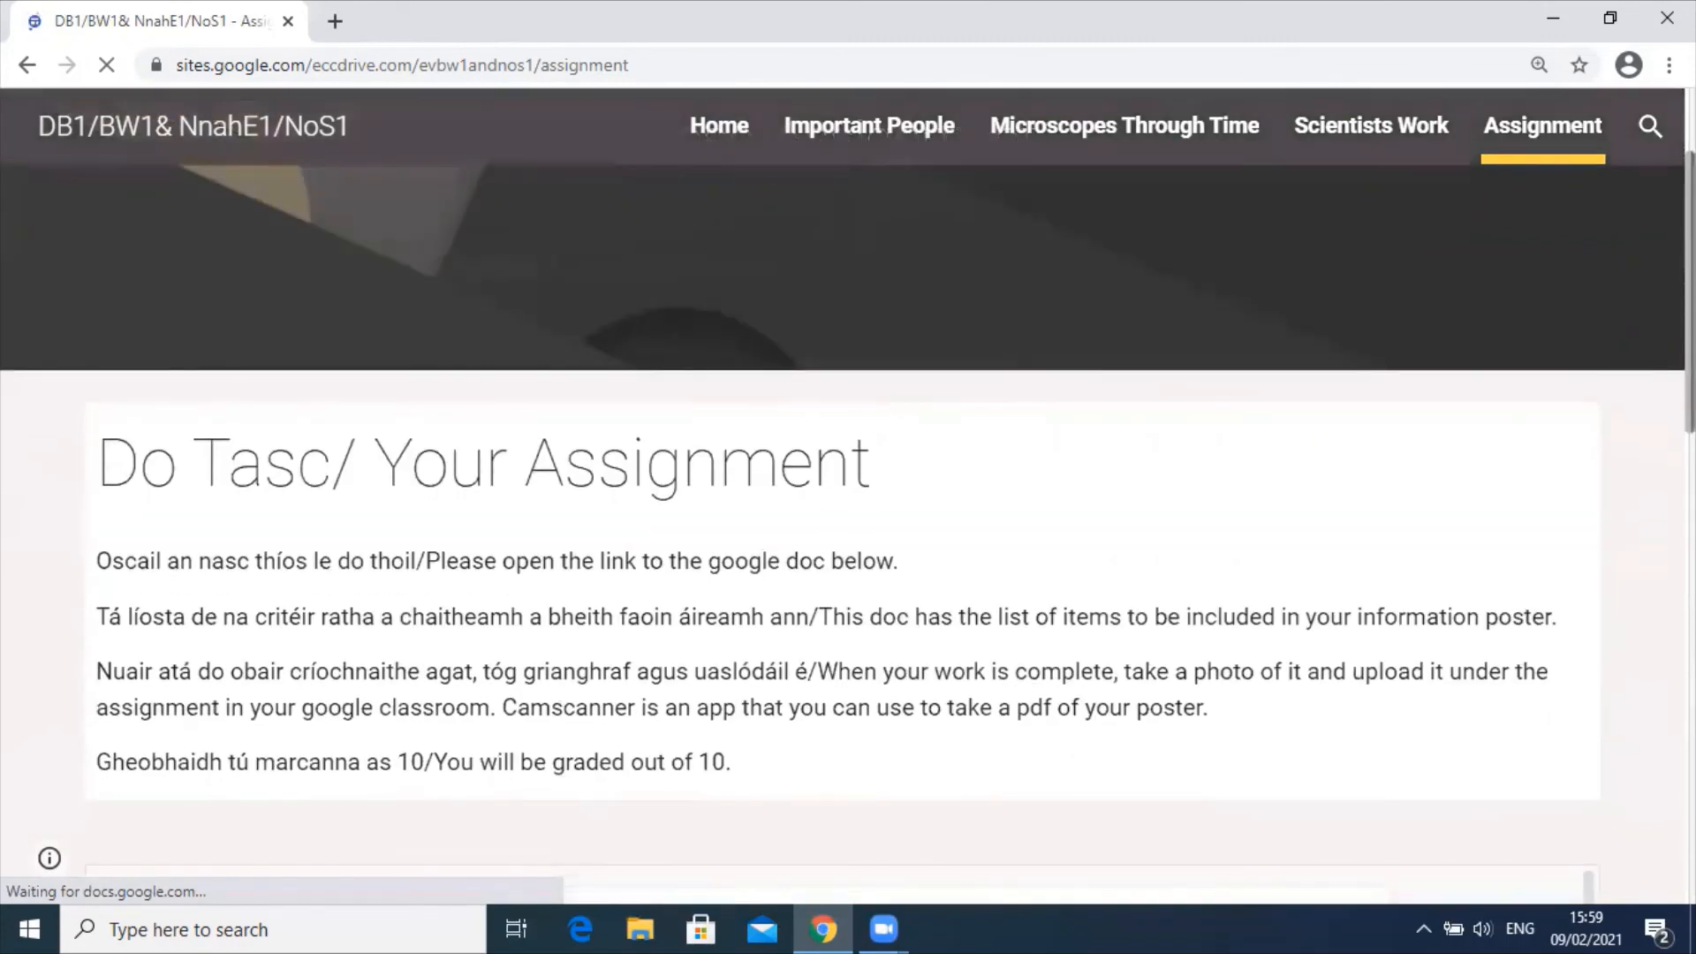
scroll(848, 530, "down", 3)
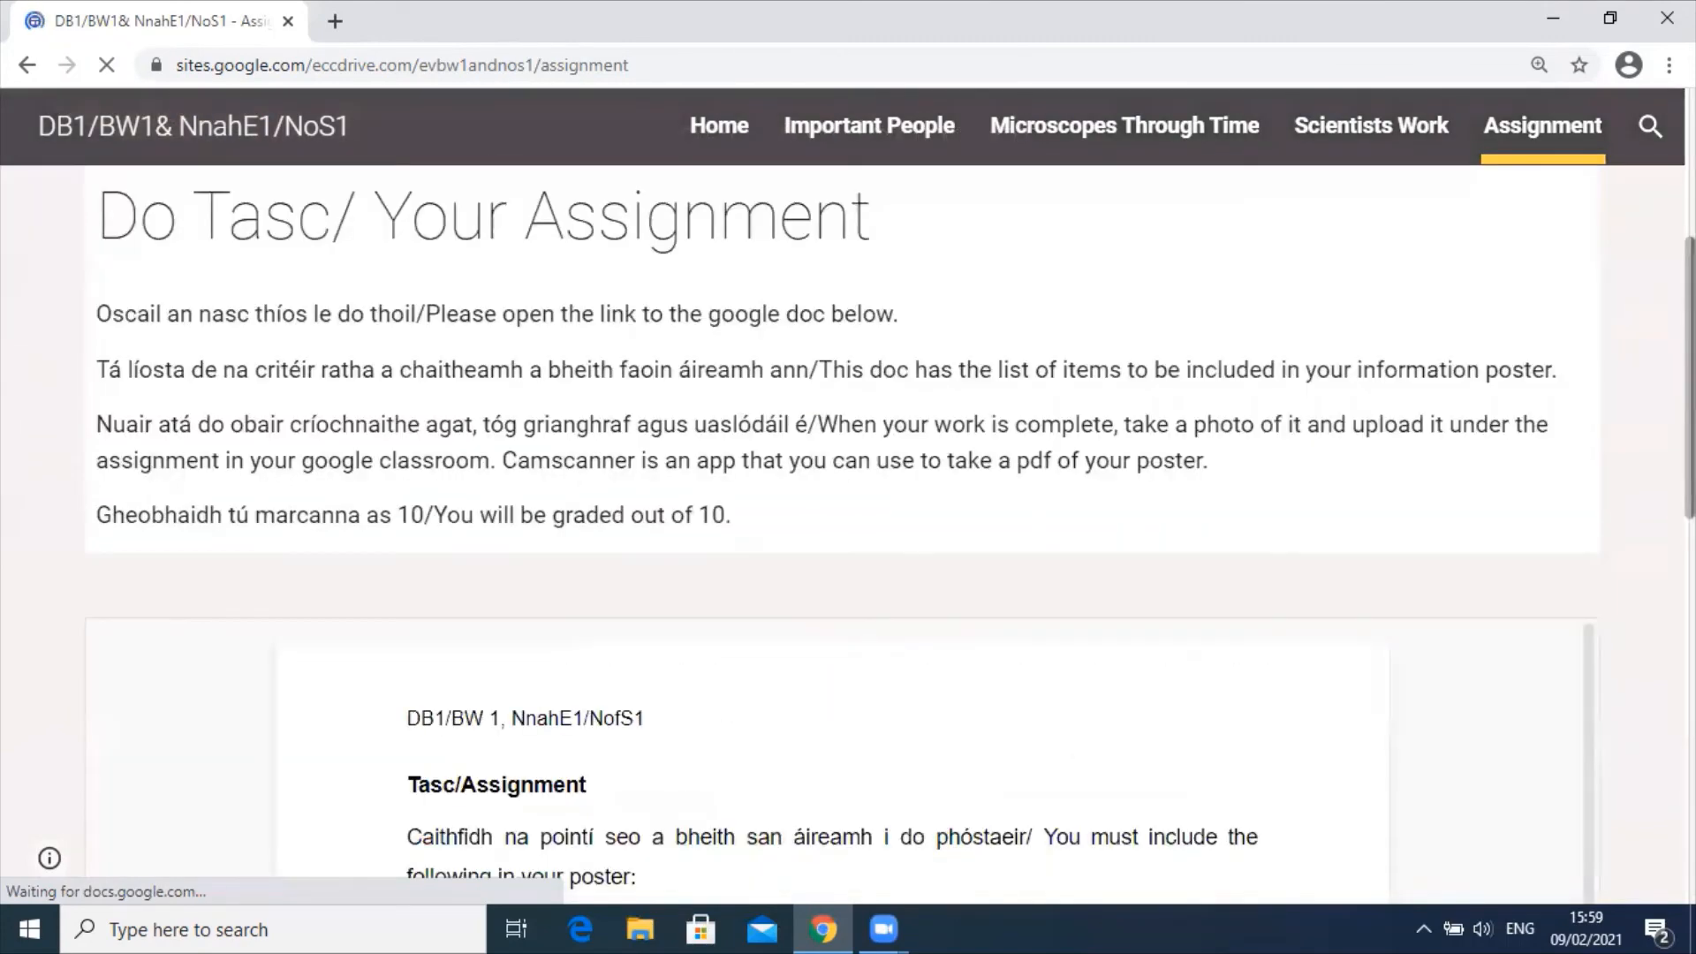
scroll(848, 530, "down", 2)
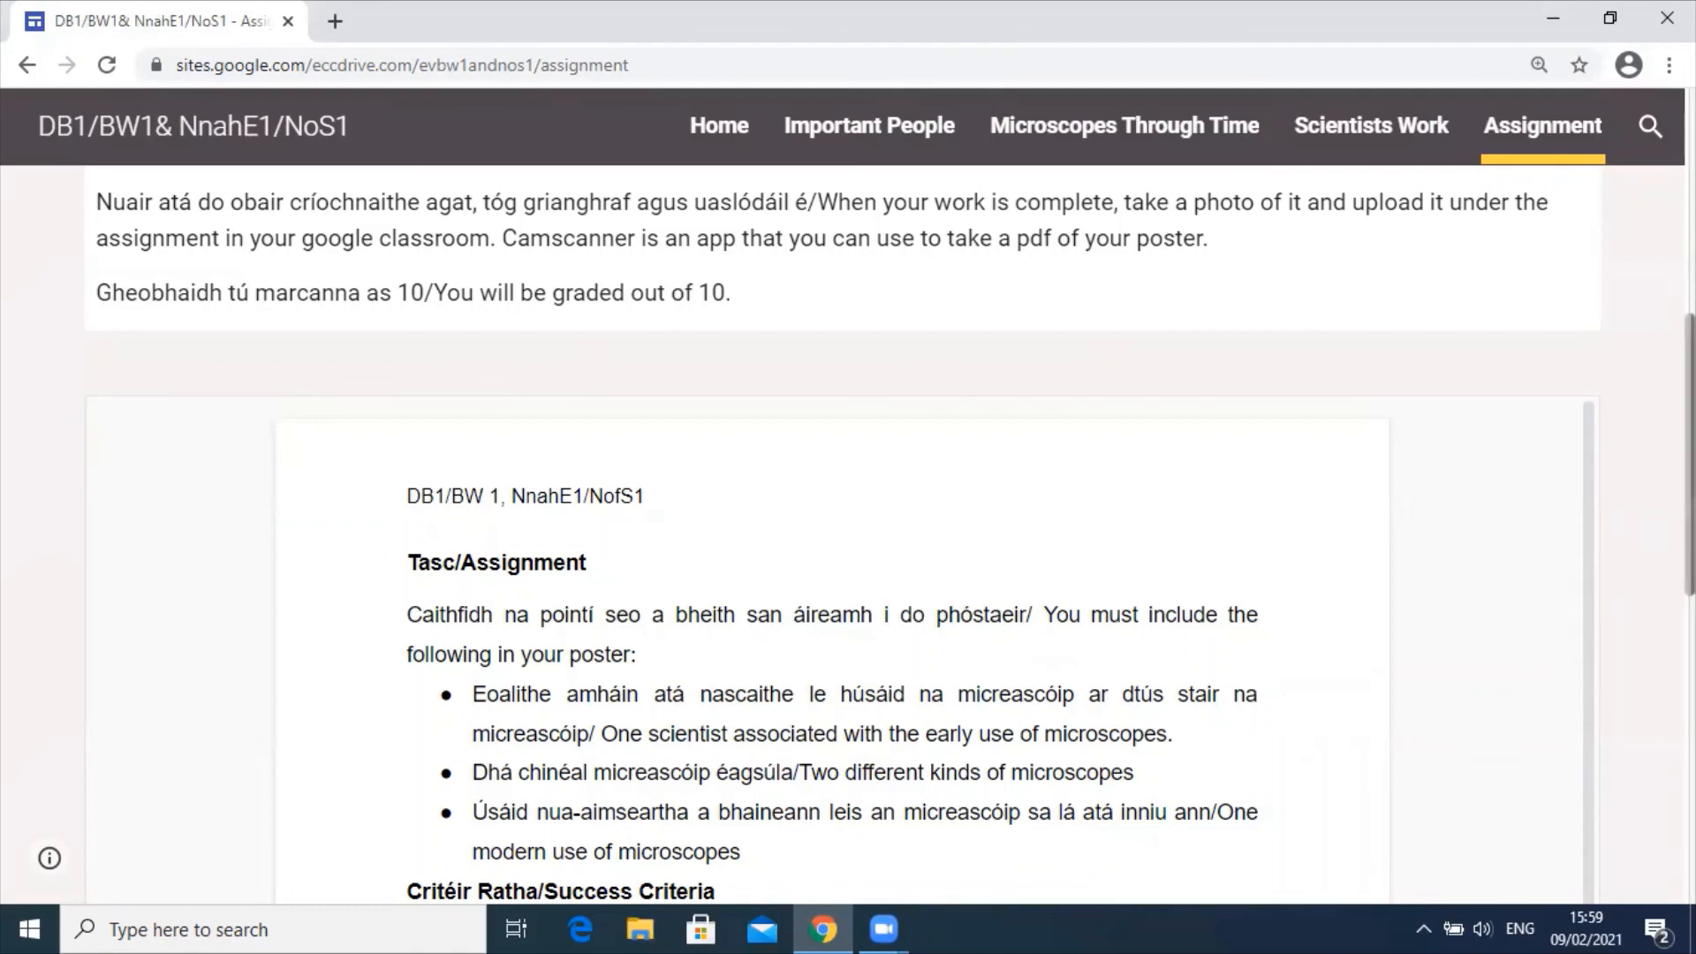
scroll(848, 530, "up", 7)
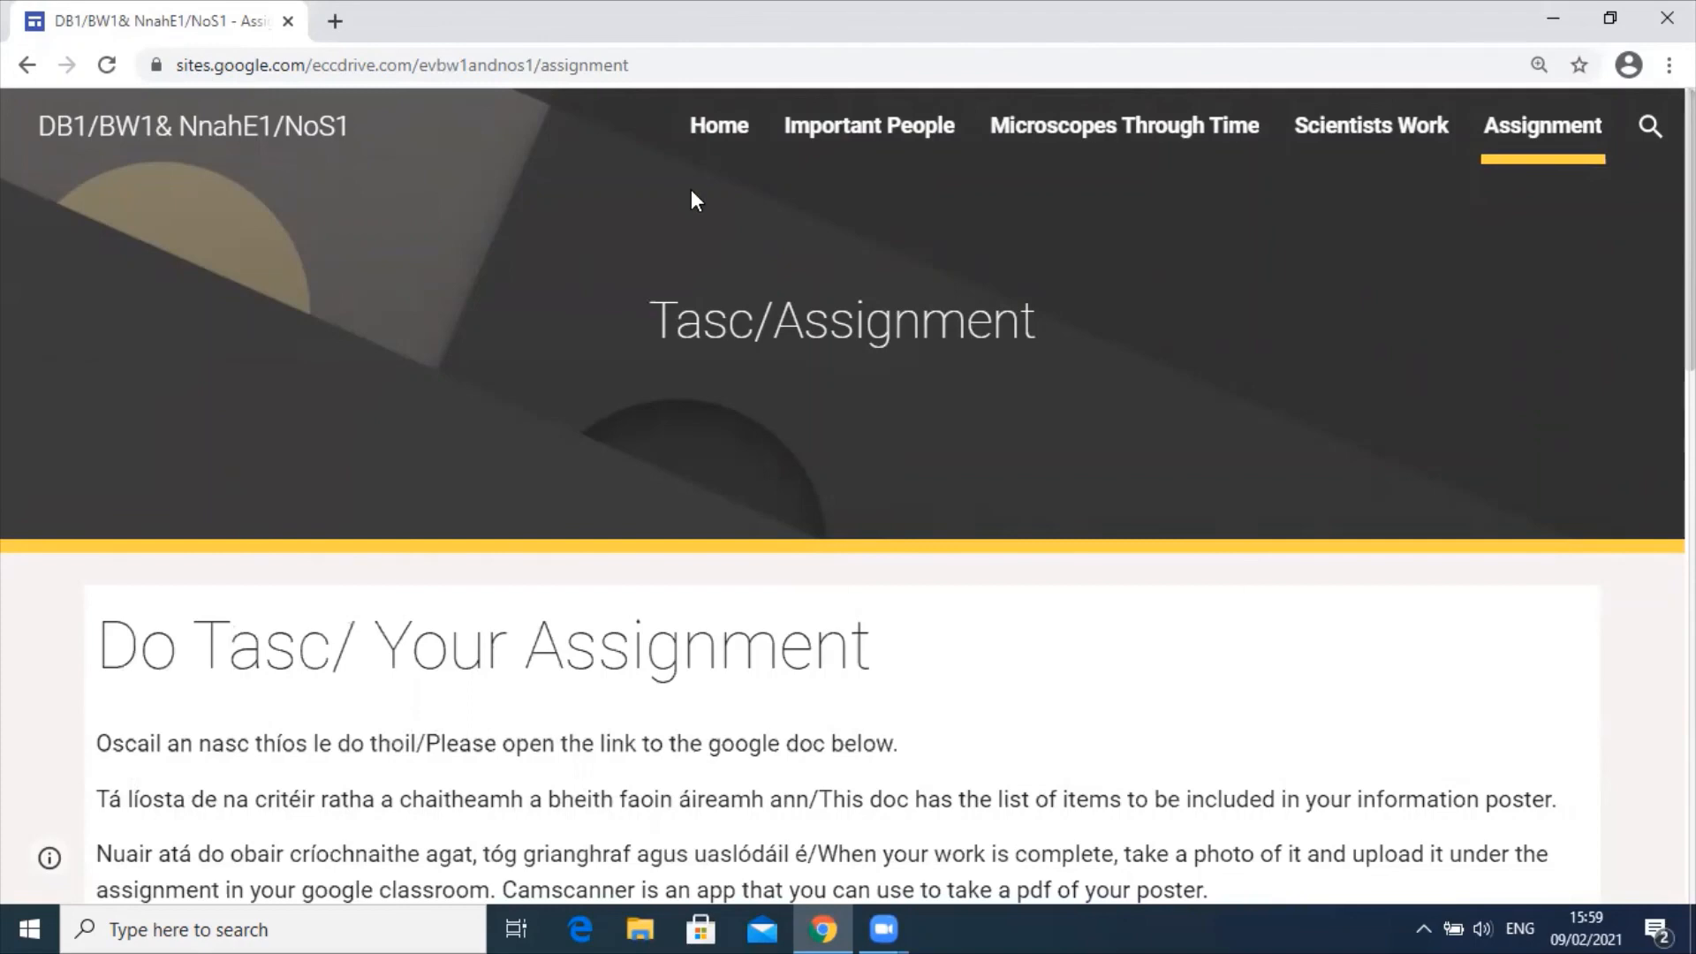
left_click(734, 129)
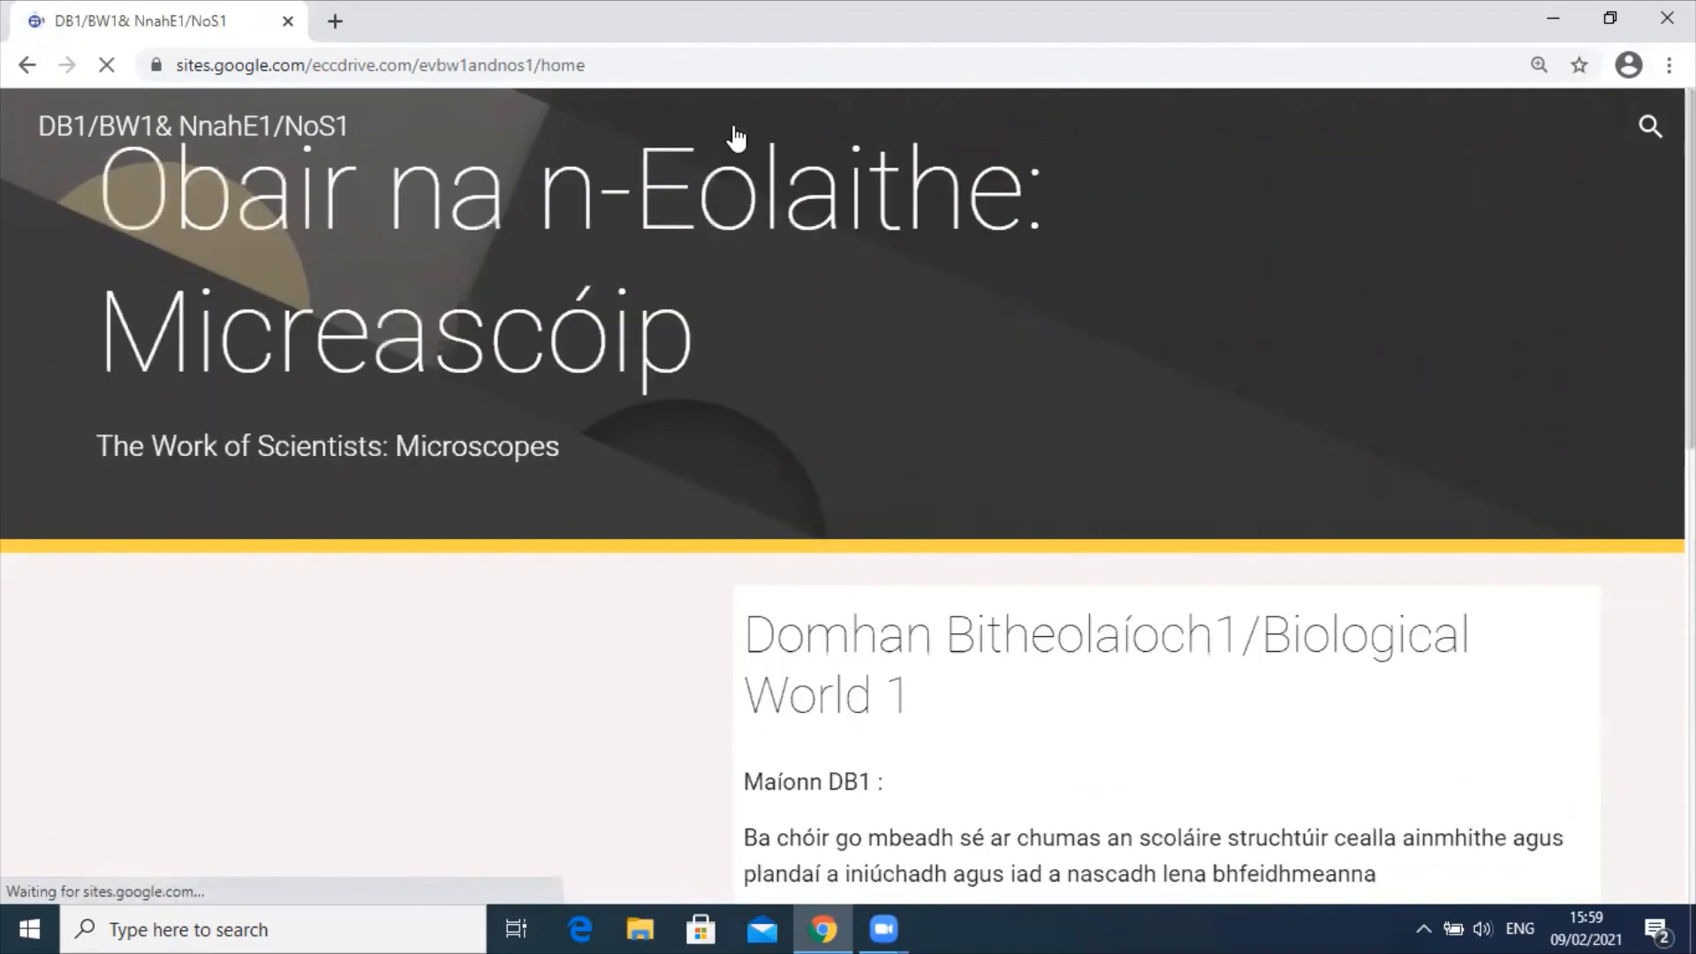